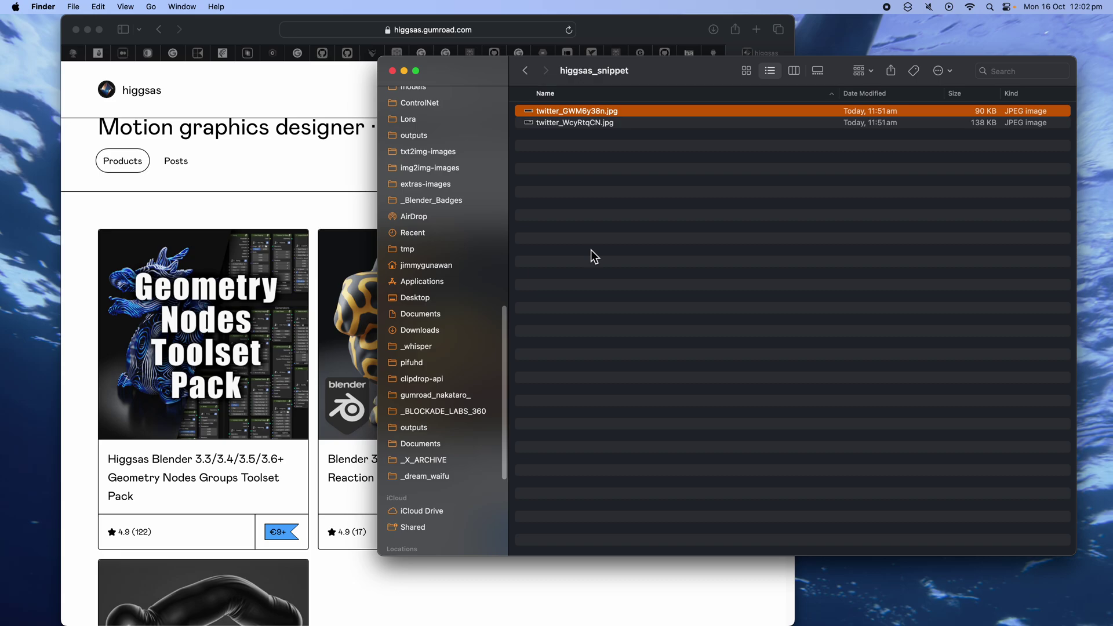
# Preview the node-setup reference image twitter_GWM6y38n.jpg and switch to Blender
pyautogui.press('space')
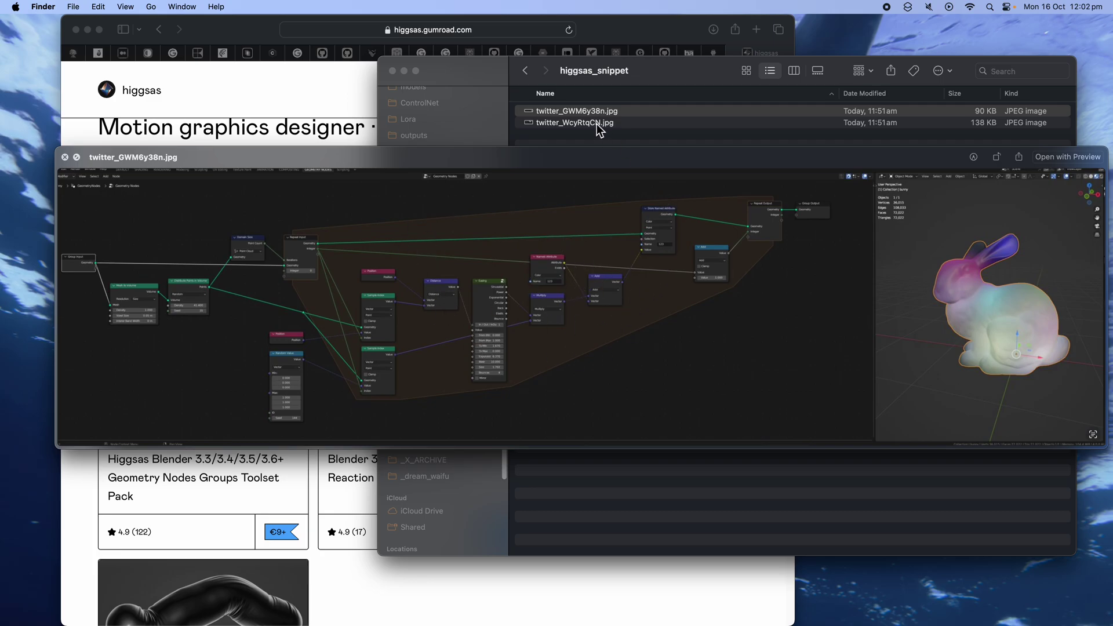
pyautogui.press('space')
pyautogui.hotkey('ctrl', 'Right')
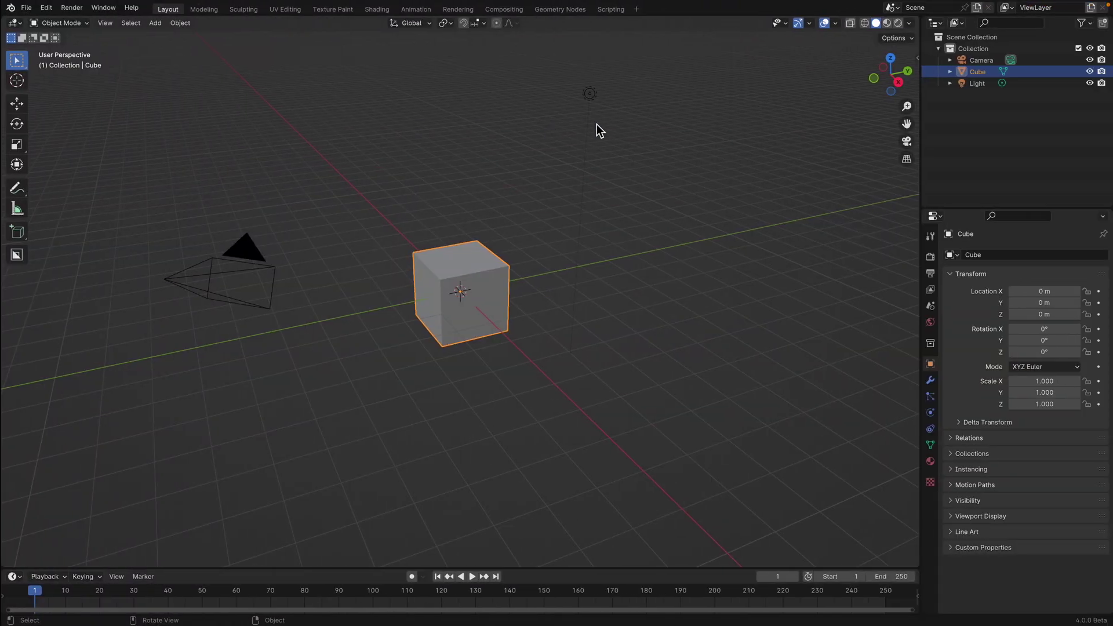
# Split a Geometry Node Editor off above the 3D viewport and create a new node tree for the cube
pyautogui.scroll(3, 555, 192)
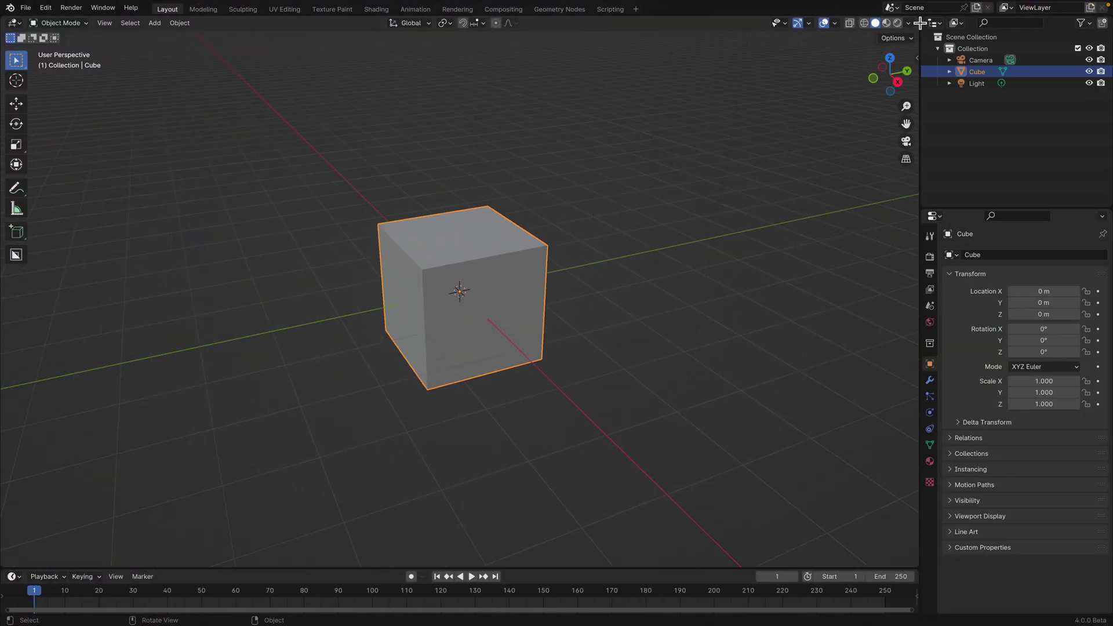
pyautogui.moveTo(920, 23); pyautogui.dragTo(754, 306)
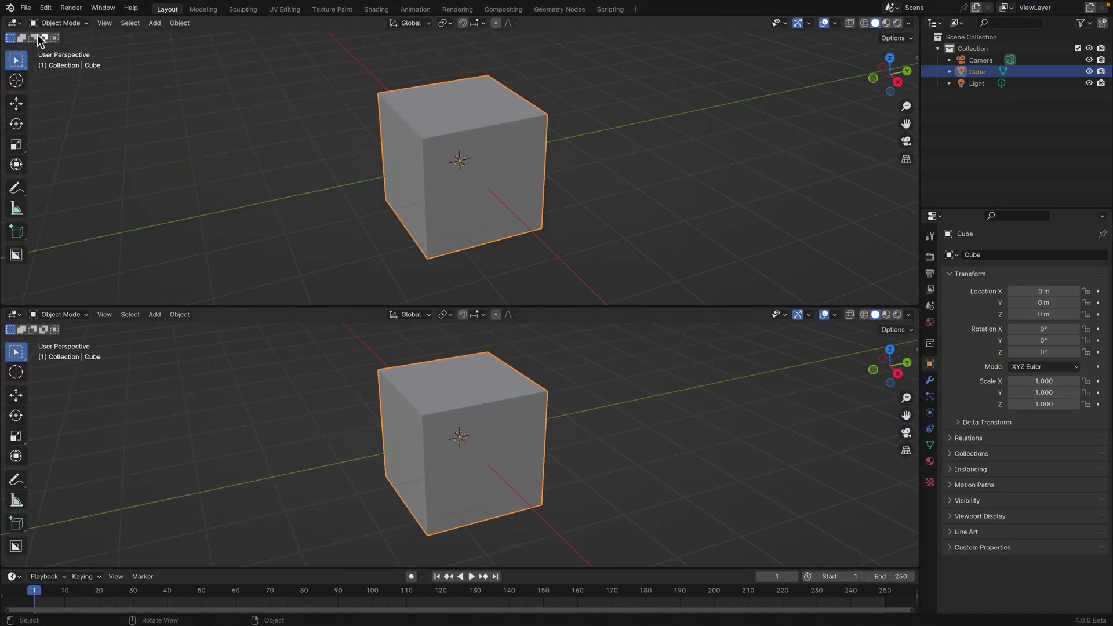
pyautogui.click(14, 23)
pyautogui.click(81, 131)
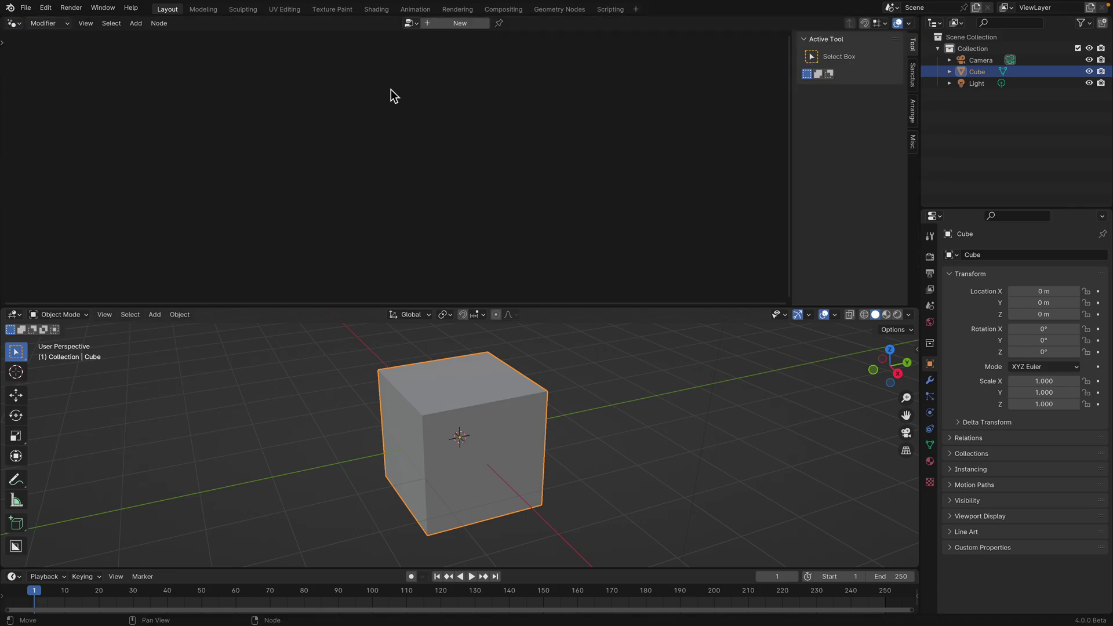
pyautogui.click(467, 25)
# View the splash screen and dismiss it
pyautogui.click(10, 8)
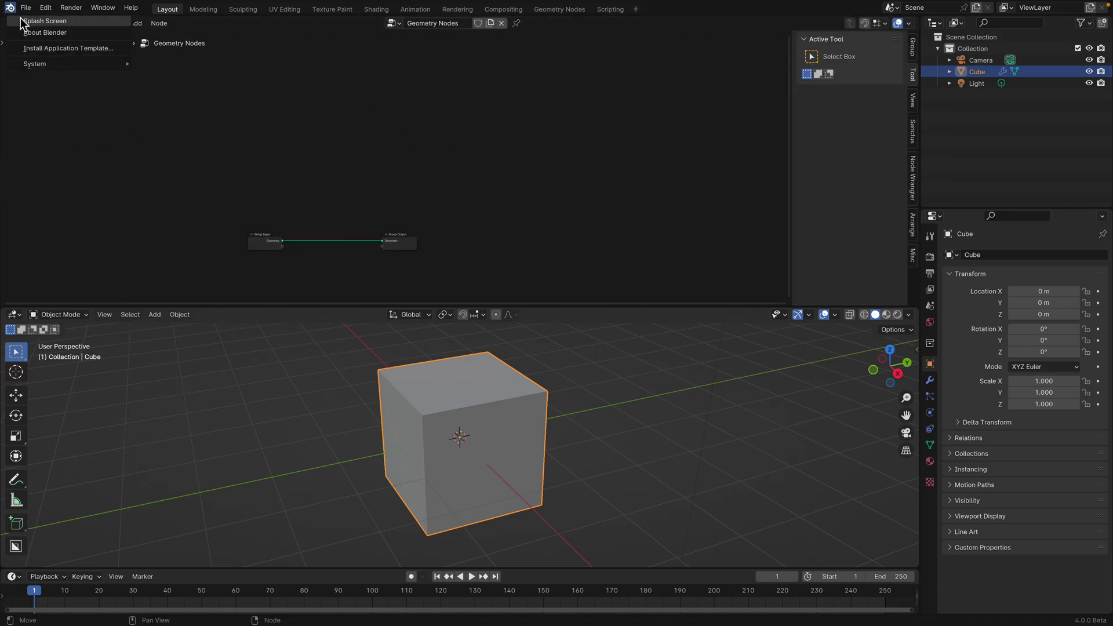
pyautogui.click(45, 21)
pyautogui.click(540, 132)
# Hide the node editor's sidebar and slightly reduce the editor's height in favour of the 3D viewport
pyautogui.scroll(2, 522, 112)
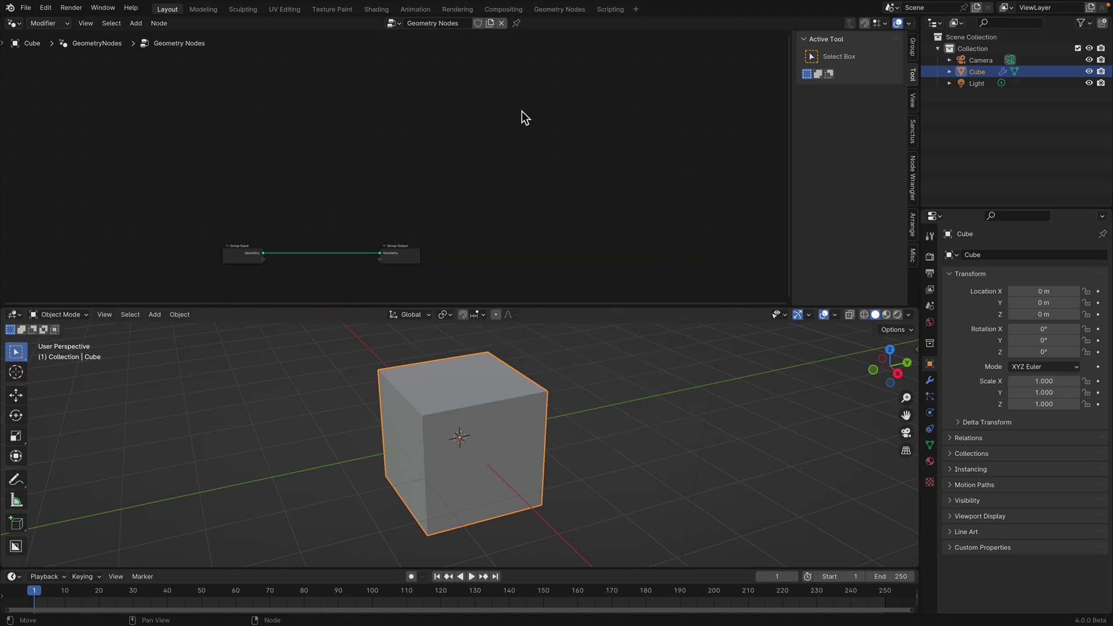
pyautogui.moveTo(514, 156); pyautogui.dragTo(570, 97, button='middle')
pyautogui.scroll(6, 541, 139)
pyautogui.moveTo(557, 141); pyautogui.dragTo(583, 115, button='middle')
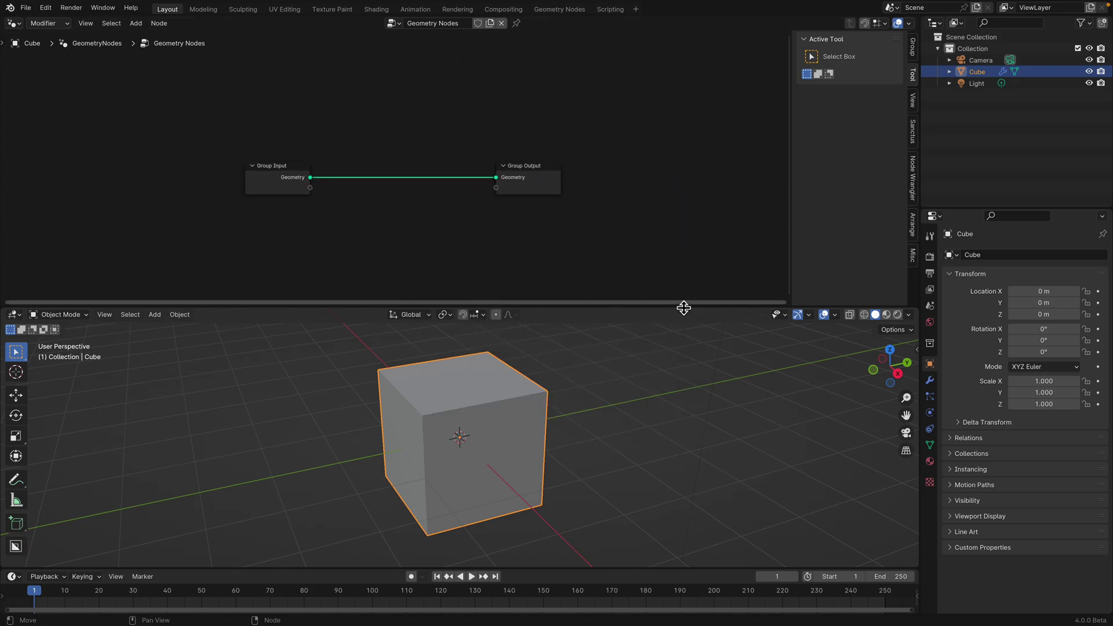
pyautogui.moveTo(684, 307); pyautogui.dragTo(697, 309)
pyautogui.moveTo(793, 236); pyautogui.dragTo(844, 231)
pyautogui.click(710, 309)
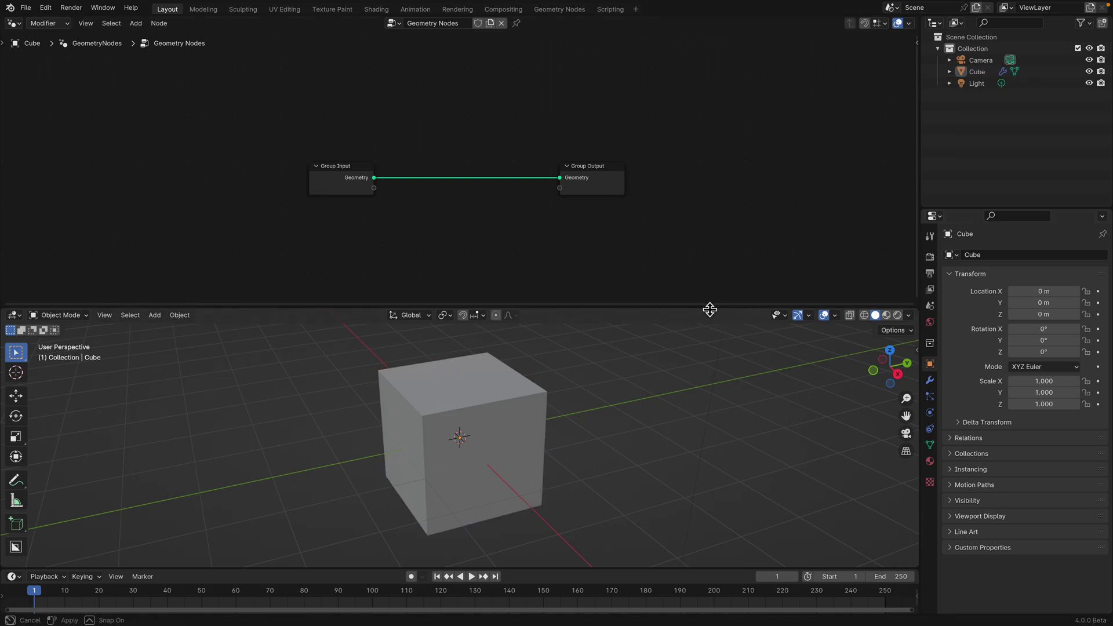
pyautogui.moveTo(710, 307); pyautogui.dragTo(709, 279)
pyautogui.moveTo(676, 327); pyautogui.dragTo(686, 325, button='middle')
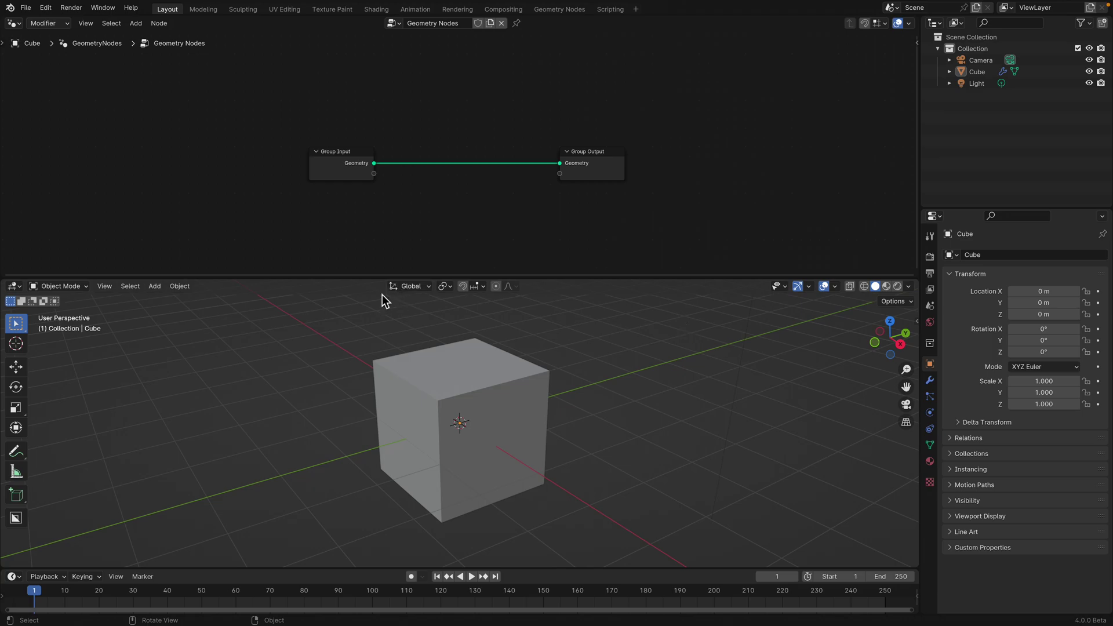
# Move the Group Input and Group Output nodes farther apart to make room between them
pyautogui.scroll(4, 395, 187)
pyautogui.moveTo(279, 152); pyautogui.dragTo(222, 147)
pyautogui.moveTo(664, 180); pyautogui.dragTo(692, 177)
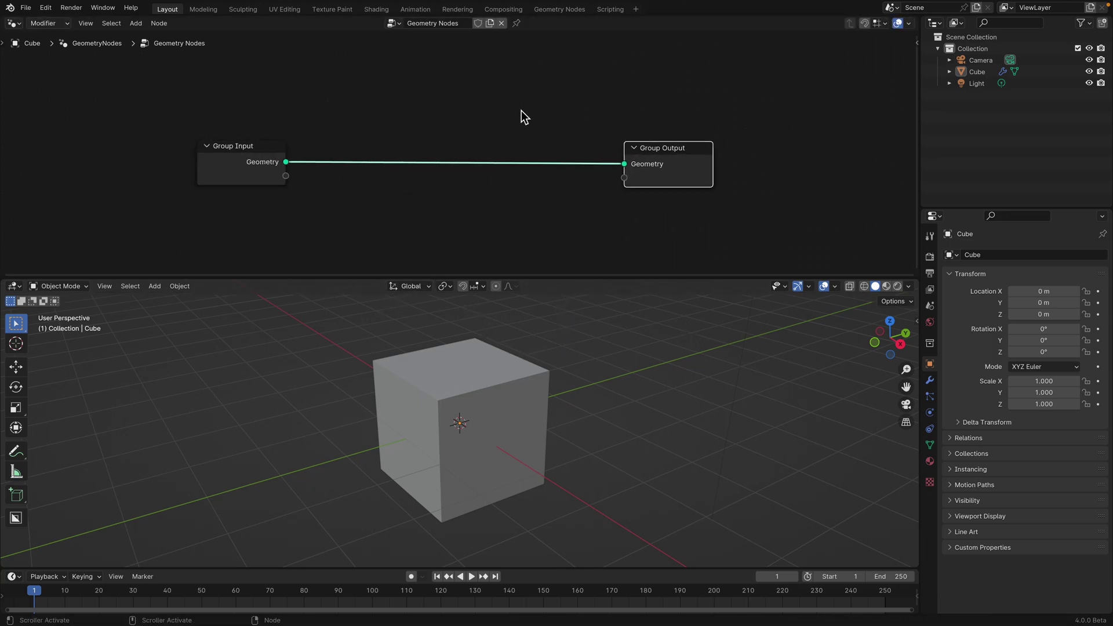
# Insert a Subdivision Surface node between Group Input and Group Output and set its level to 2
pyautogui.hotkey('shift', 'a')
pyautogui.moveTo(437, 98)
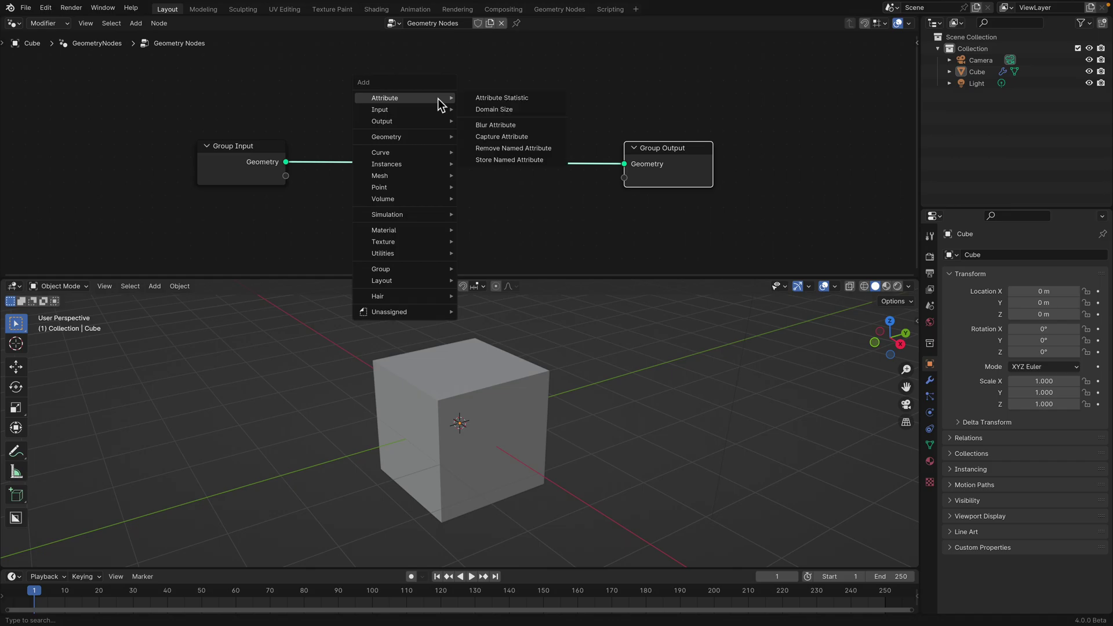
pyautogui.write('sub')
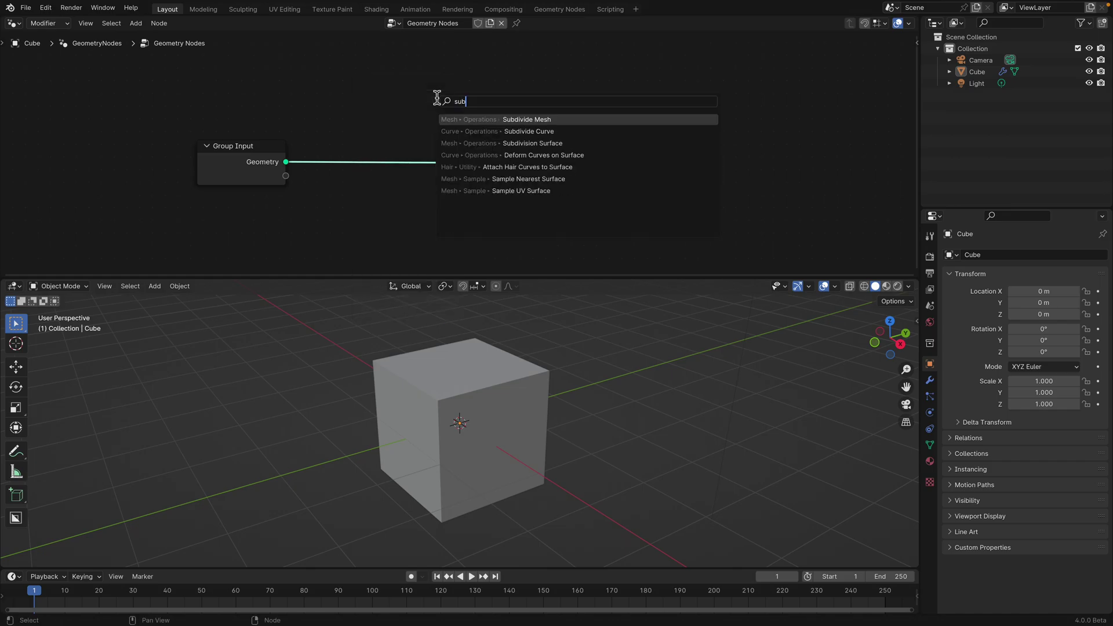
pyautogui.press('Down')
pyautogui.press('Down')
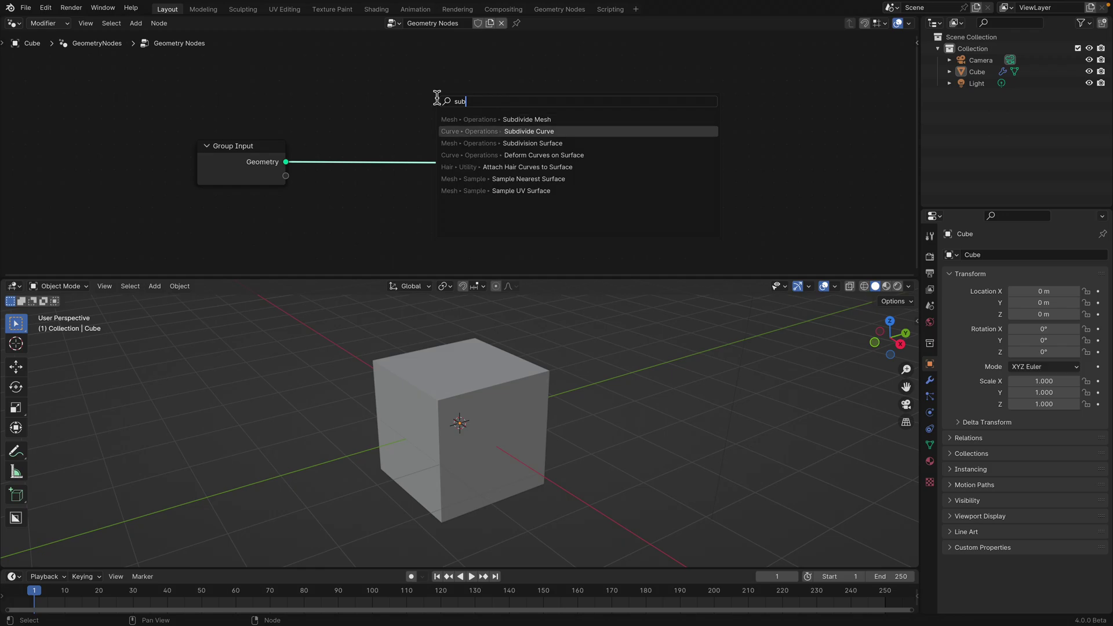
pyautogui.press('Return')
pyautogui.click(413, 172)
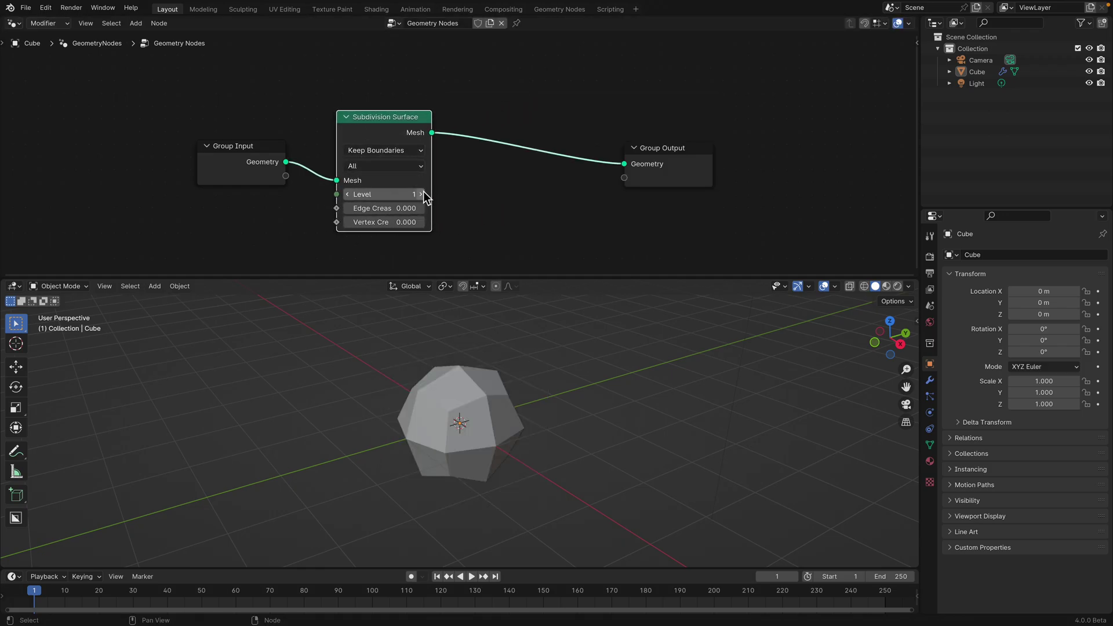
pyautogui.click(422, 194)
pyautogui.click(421, 194)
# Rearrange the Group Input, Subdivision Surface and Group Output nodes to leave a wide gap before Group Output
pyautogui.scroll(1, 513, 206)
pyautogui.moveTo(367, 115); pyautogui.dragTo(331, 87)
pyautogui.moveTo(211, 148); pyautogui.dragTo(120, 127)
pyautogui.click(301, 168)
pyautogui.moveTo(320, 128); pyautogui.dragTo(274, 123)
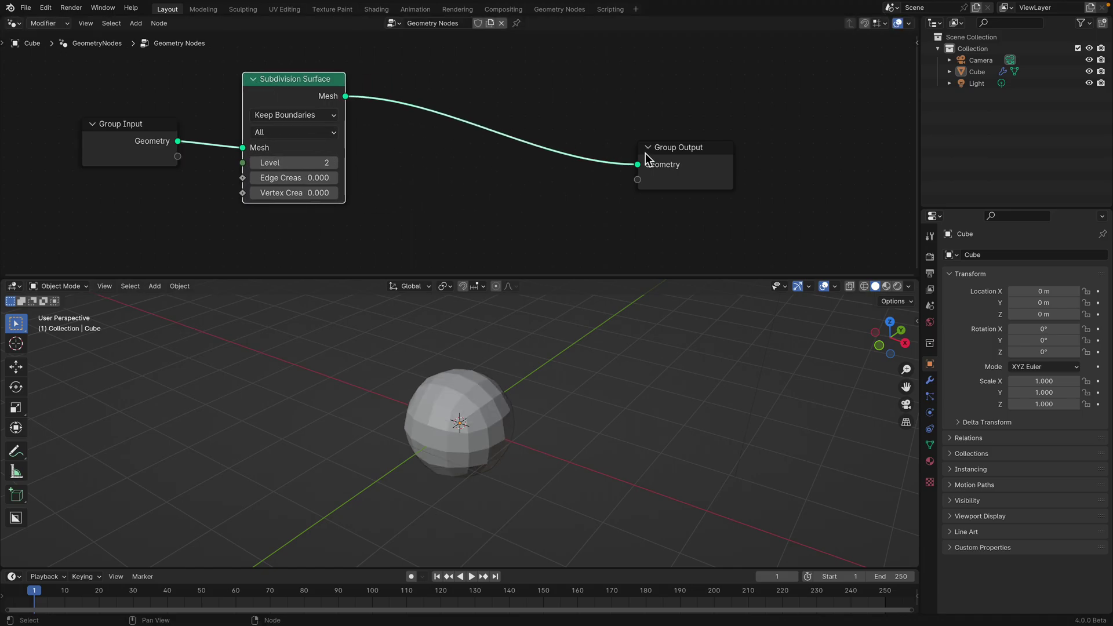
pyautogui.moveTo(645, 153); pyautogui.dragTo(676, 121)
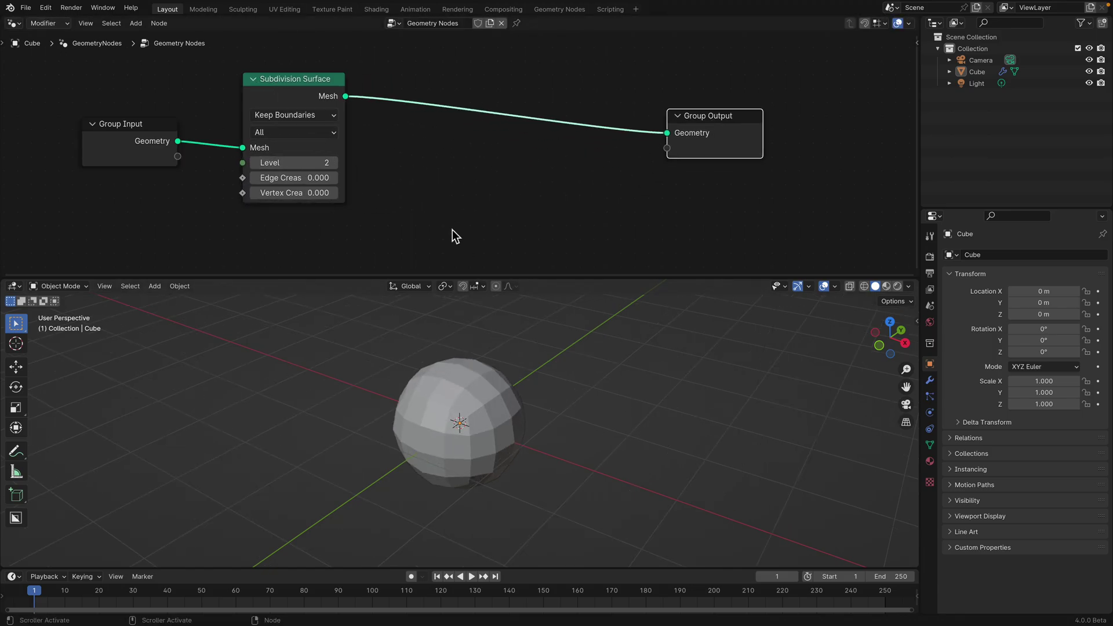
# Insert a Distribute Points in Volume node between Subdivision Surface and Group Output
pyautogui.hotkey('shift', 'a')
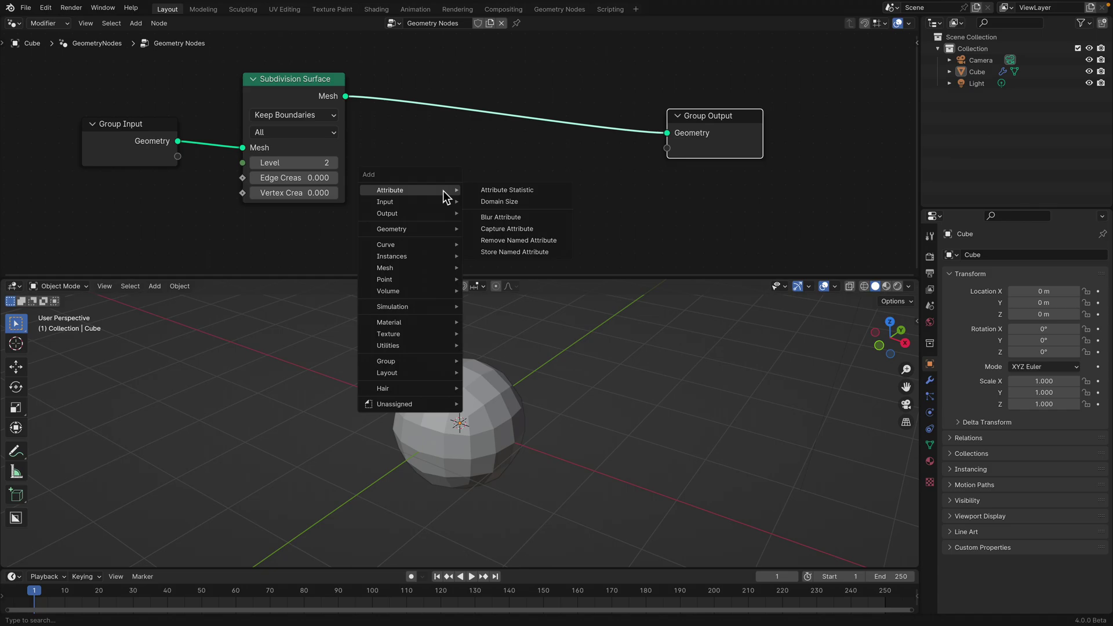
pyautogui.write('dis')
pyautogui.press('Down')
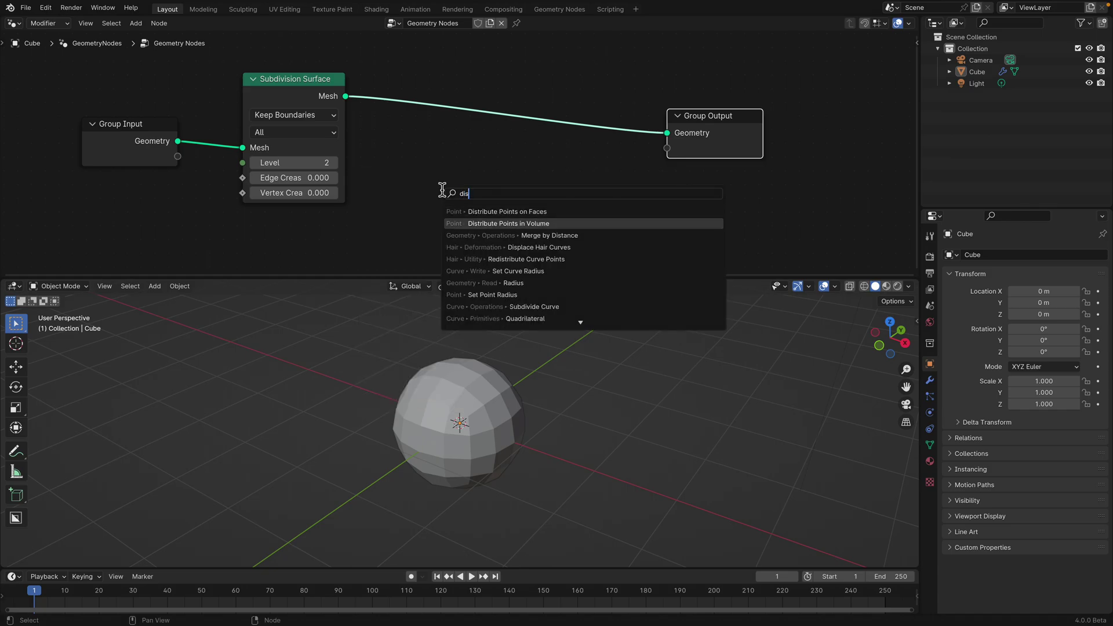
pyautogui.press('Return')
pyautogui.click(448, 173)
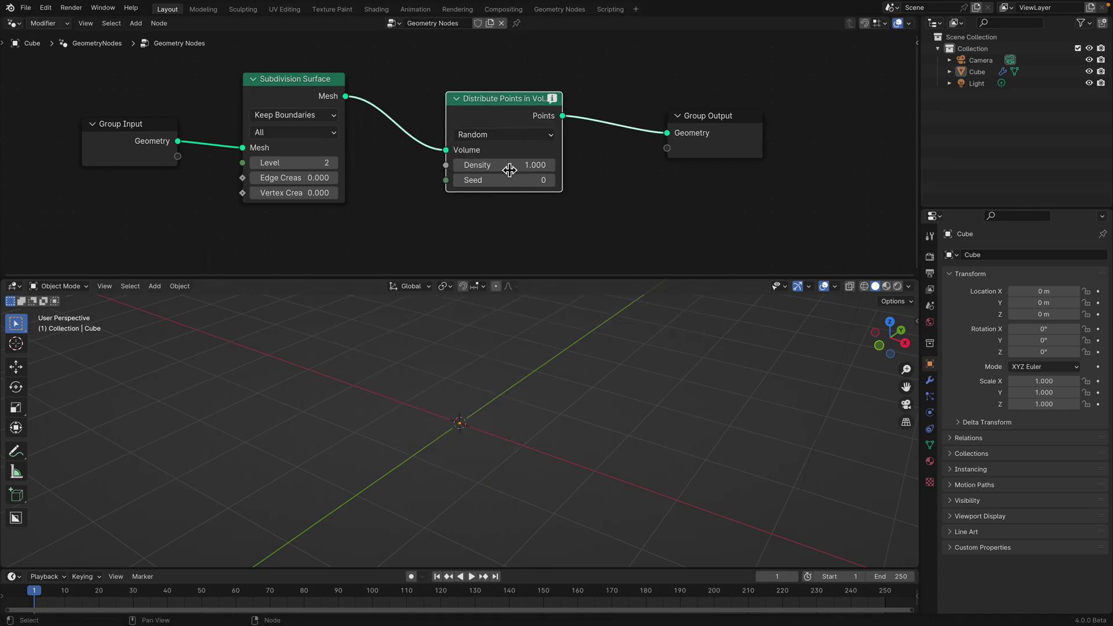
# Insert a Mesh to Volume node after Subdivision Surface and raise the Distribute Points in Volume density to 19.6
pyautogui.hotkey('shift', 'a')
pyautogui.moveTo(424, 116)
pyautogui.write('mesh to vol')
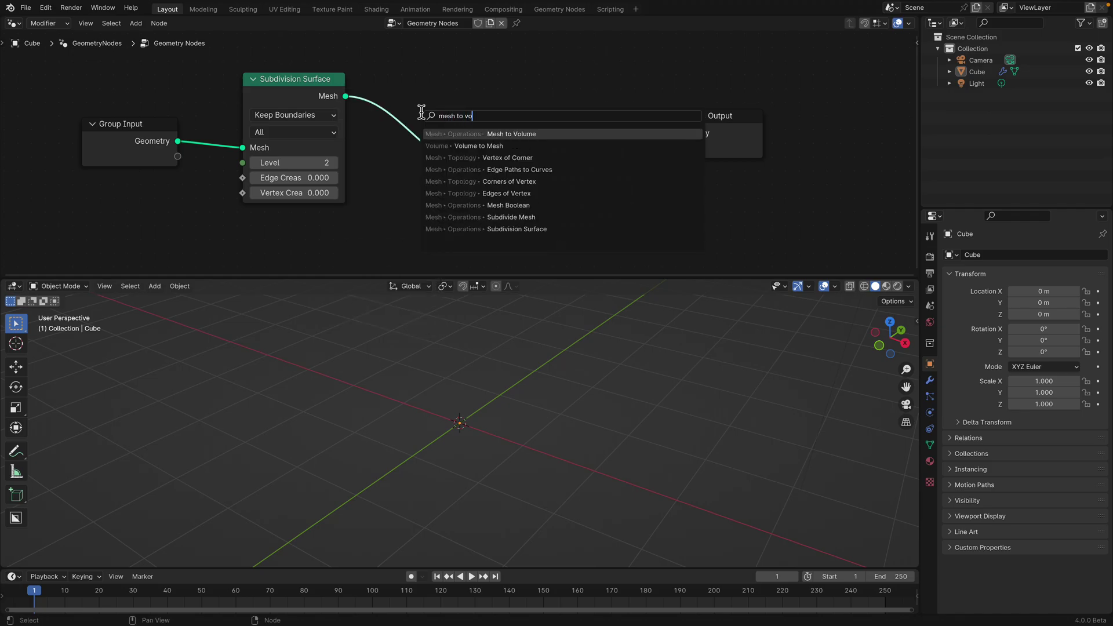
pyautogui.press('Return')
pyautogui.click(400, 108)
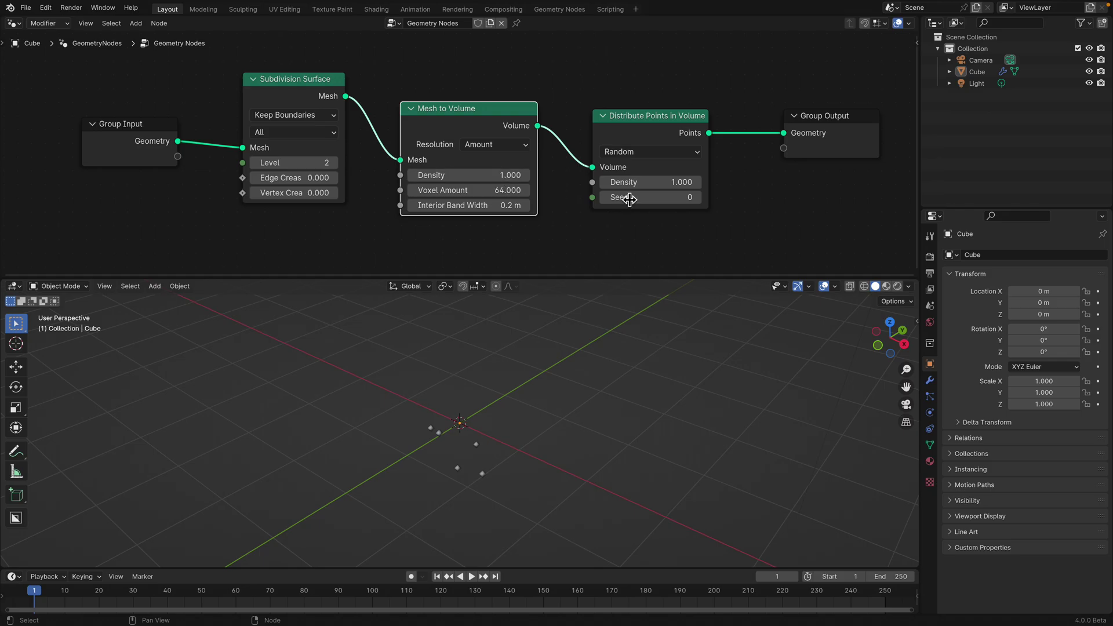
pyautogui.moveTo(660, 185); pyautogui.dragTo(696, 185)
# Rearrange Group Input, Subdivision Surface and Group Output above the volume nodes to free space in the graph
pyautogui.scroll(-1, 660, 180)
pyautogui.scroll(-1, 660, 180)
pyautogui.moveTo(803, 134); pyautogui.dragTo(654, 173, button='middle')
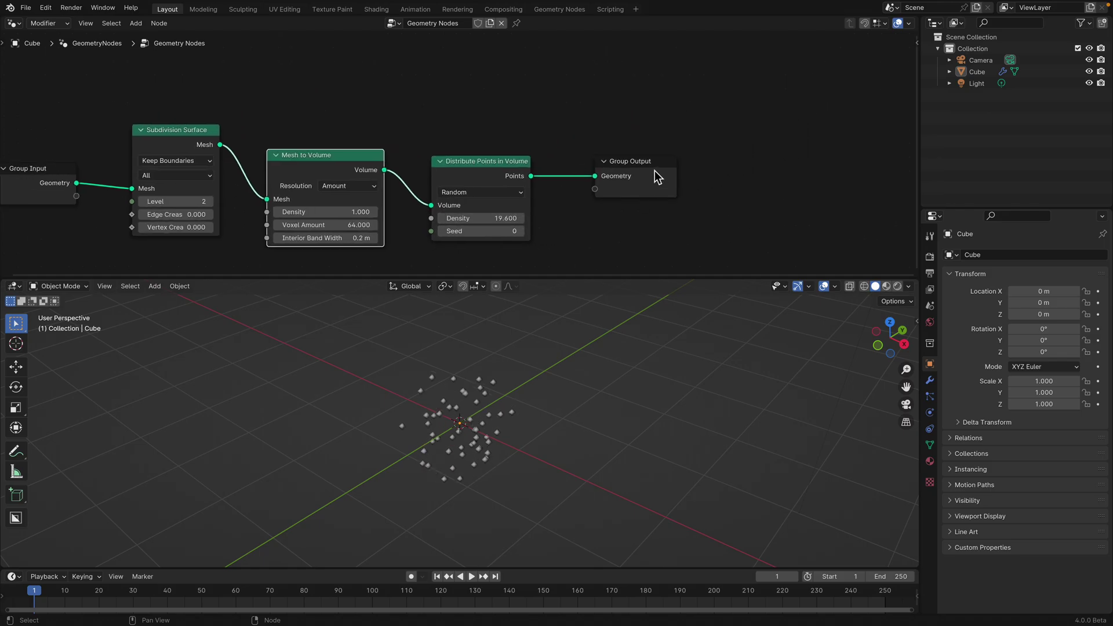
pyautogui.moveTo(655, 173); pyautogui.dragTo(726, 116)
pyautogui.moveTo(67, 180); pyautogui.dragTo(65, 91)
pyautogui.moveTo(161, 130); pyautogui.dragTo(152, 74)
pyautogui.moveTo(54, 80); pyautogui.dragTo(65, 57)
pyautogui.moveTo(170, 109); pyautogui.dragTo(172, 114, button='middle')
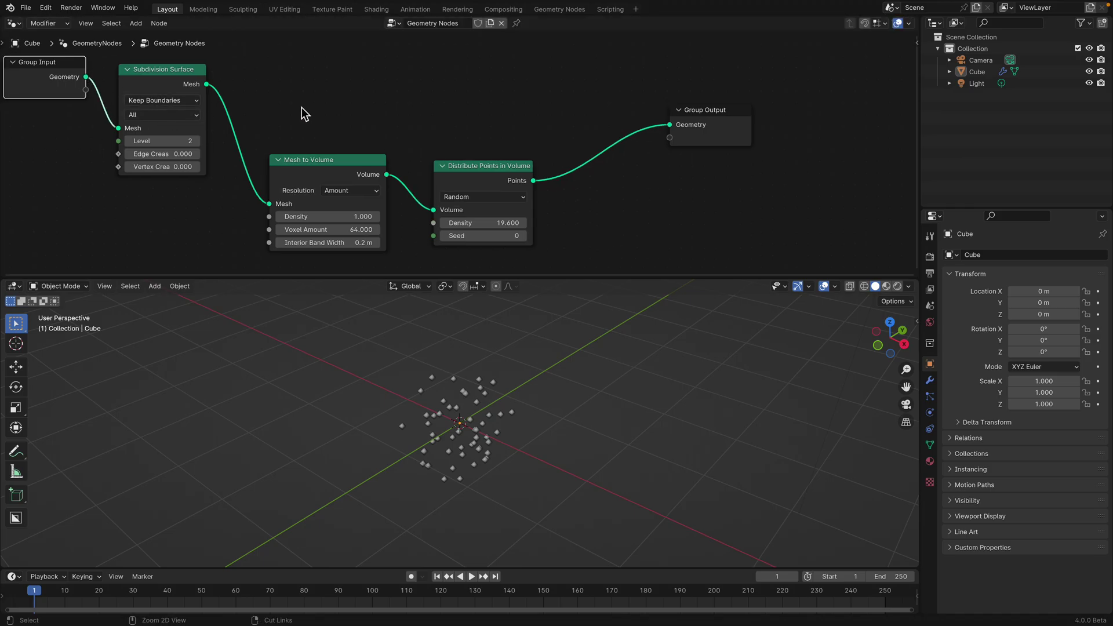
# Save the file to the Desktop as point_transfer_001.blend
pyautogui.press('super+s')
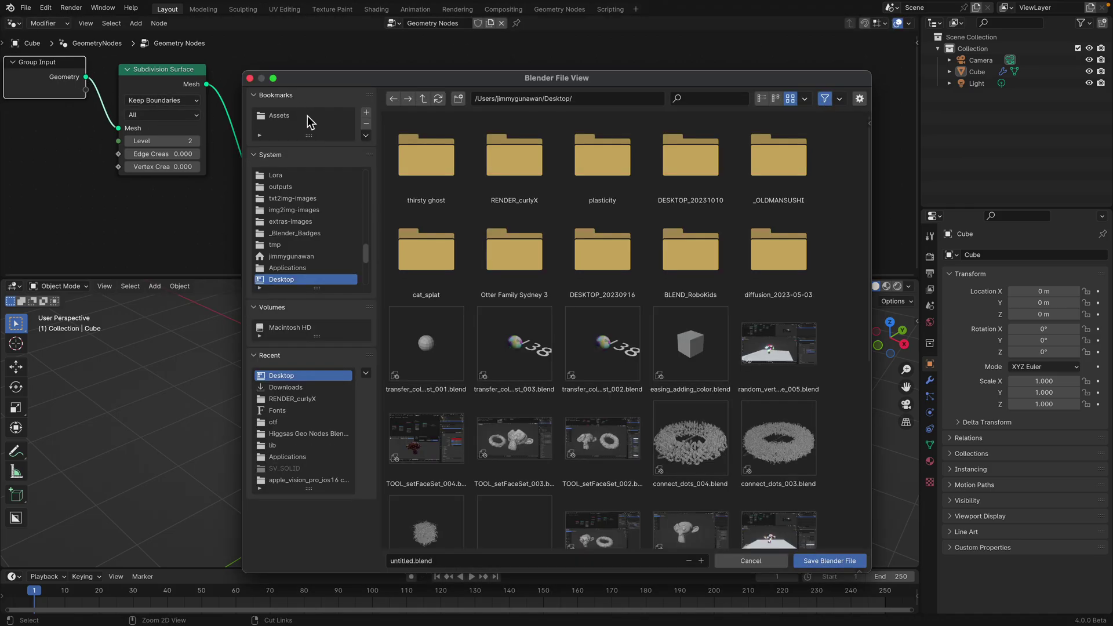
pyautogui.doubleClick(398, 562)
pyautogui.write('point_transfer_001')
pyautogui.click(830, 561)
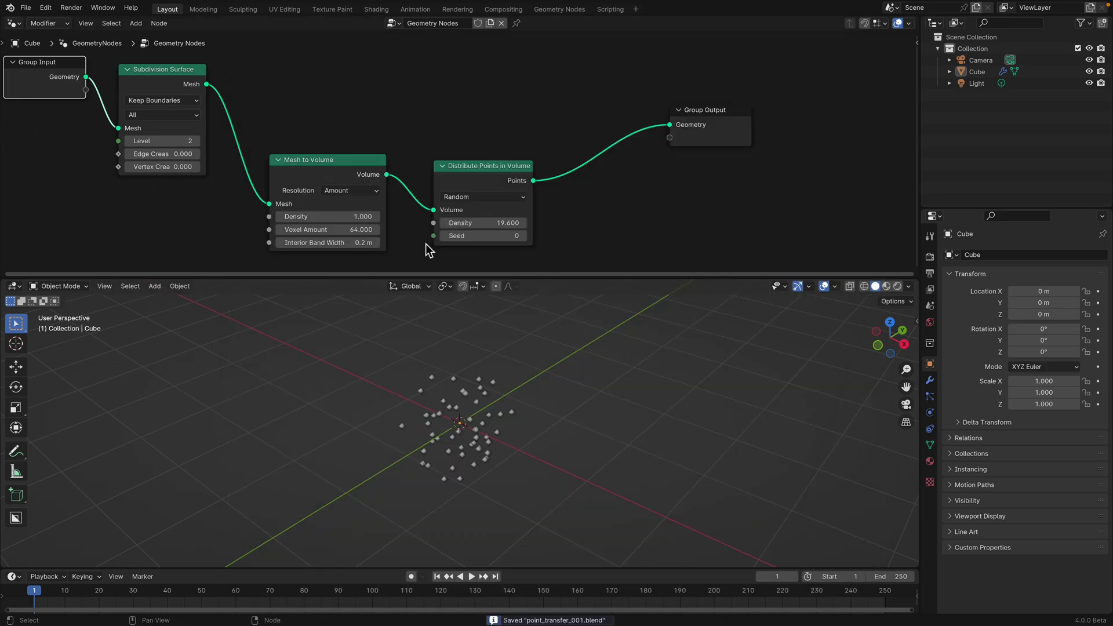
# Enlarge the node editor's height and move the Group Output node farther from Distribute Points in Volume
pyautogui.moveTo(520, 279); pyautogui.dragTo(519, 302)
pyautogui.moveTo(454, 204); pyautogui.dragTo(449, 231, button='middle')
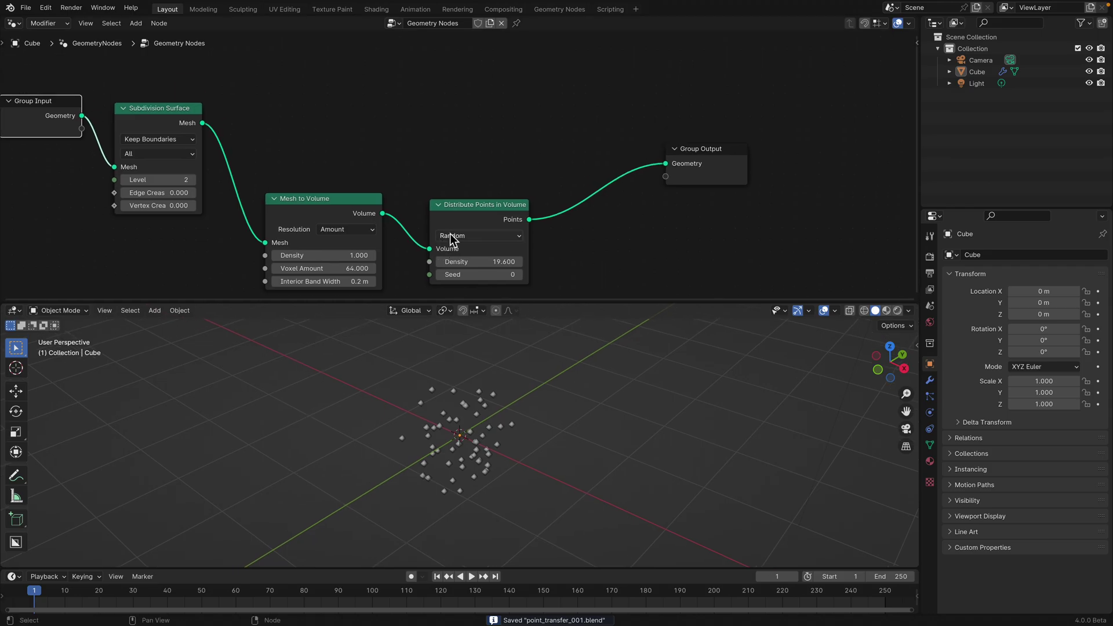
pyautogui.moveTo(713, 151); pyautogui.dragTo(737, 133)
pyautogui.moveTo(518, 119); pyautogui.dragTo(519, 131, button='middle')
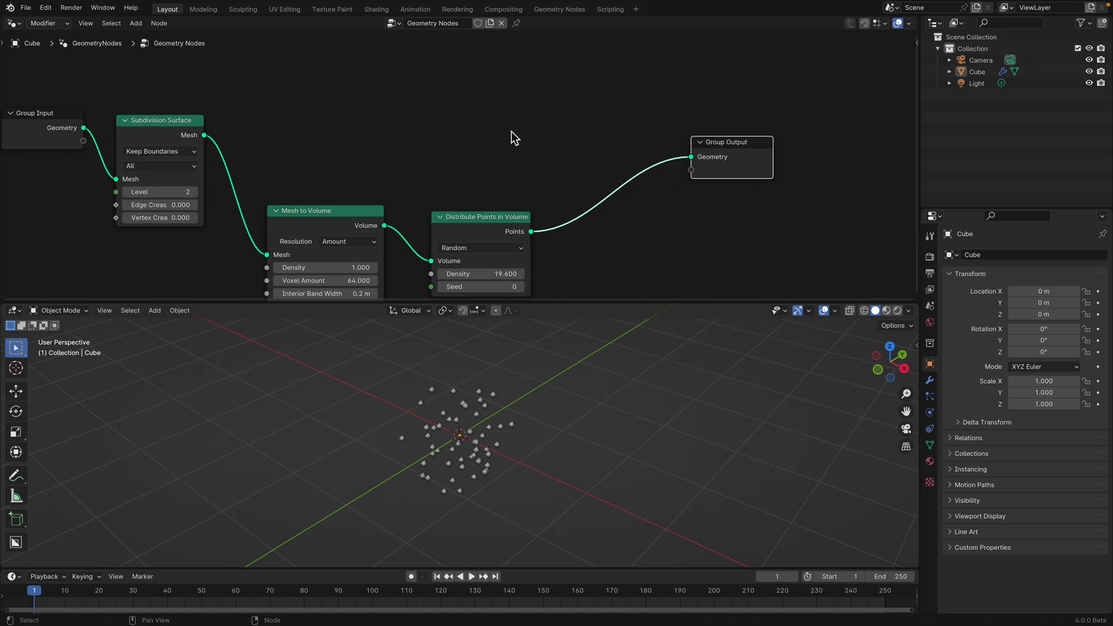
# Add a Sample Index node above the Distribute Points in Volume node
pyautogui.hotkey('shift', 'a')
pyautogui.write('same')
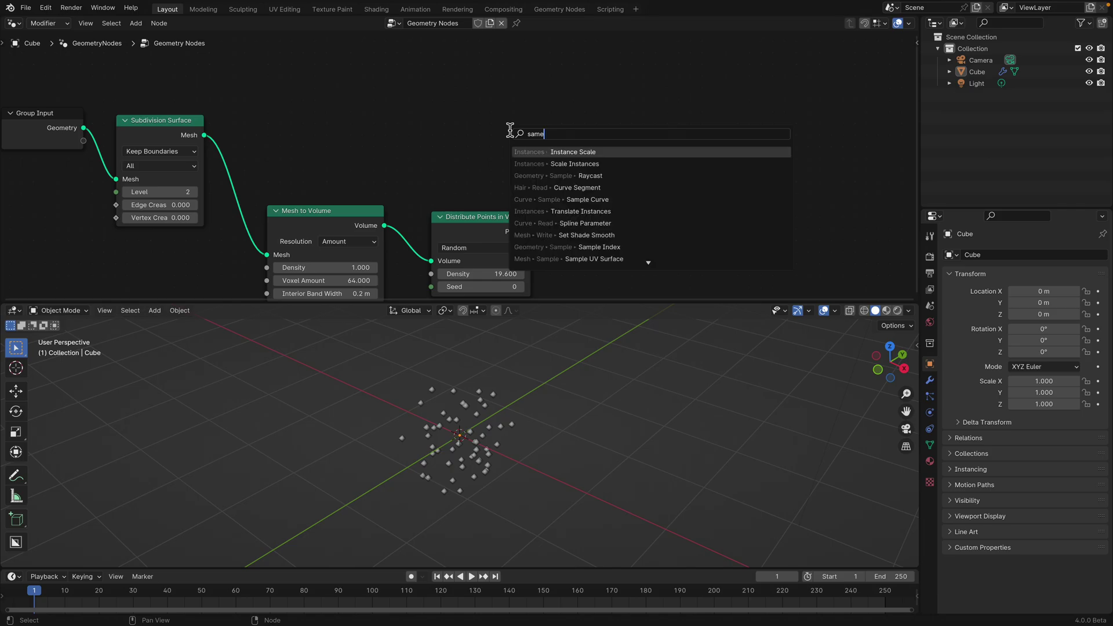
pyautogui.press('BackSpace')
pyautogui.write('pl')
pyautogui.press('Down')
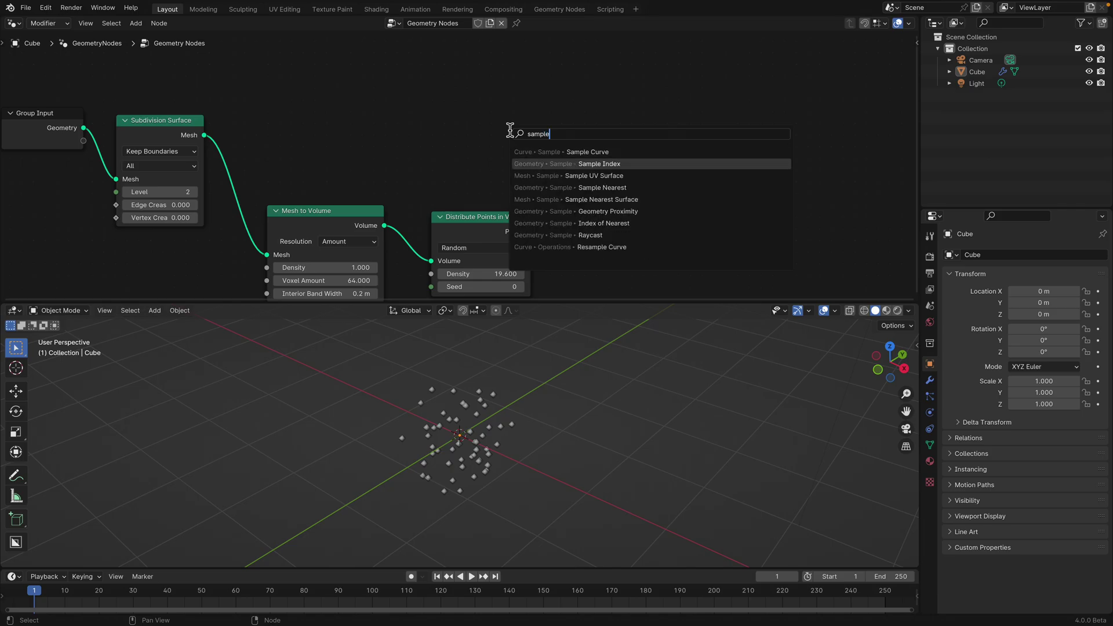
pyautogui.press('Return')
pyautogui.click(393, 92)
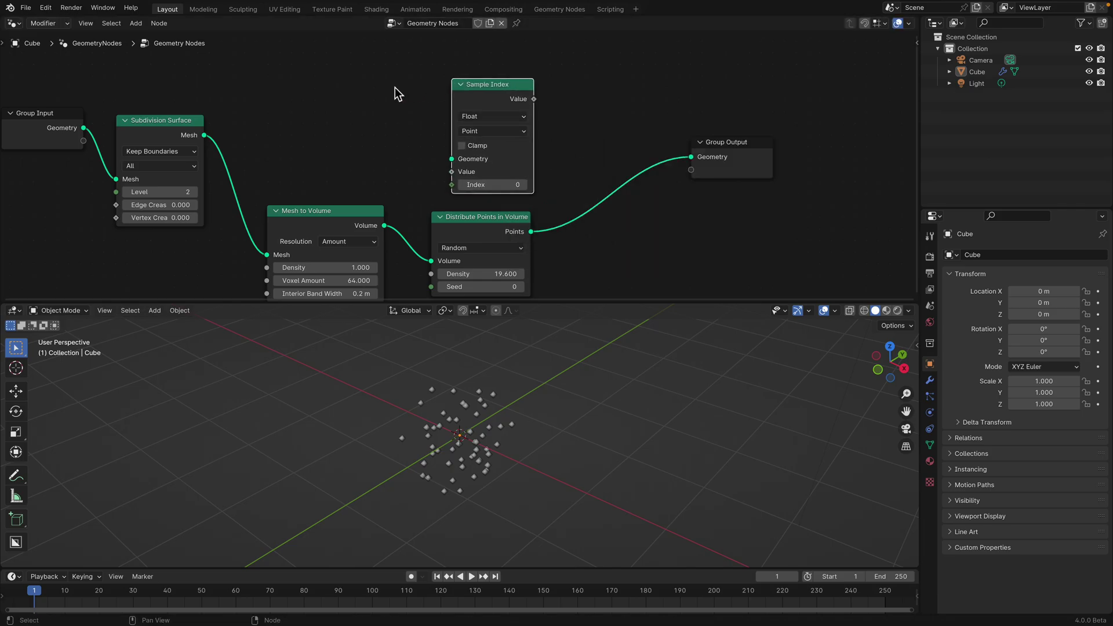
# Add a Sample Nearest node beside the Sample Index node
pyautogui.hotkey('shift', 'a')
pyautogui.write('sample')
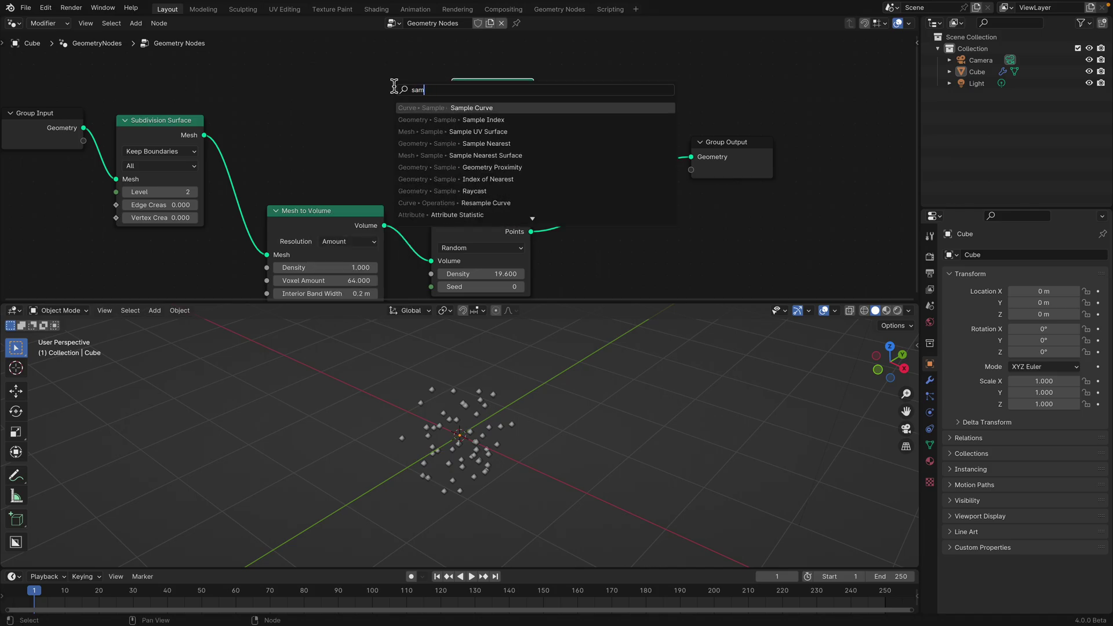
pyautogui.press('Down')
pyautogui.press('Down')
pyautogui.press('Down')
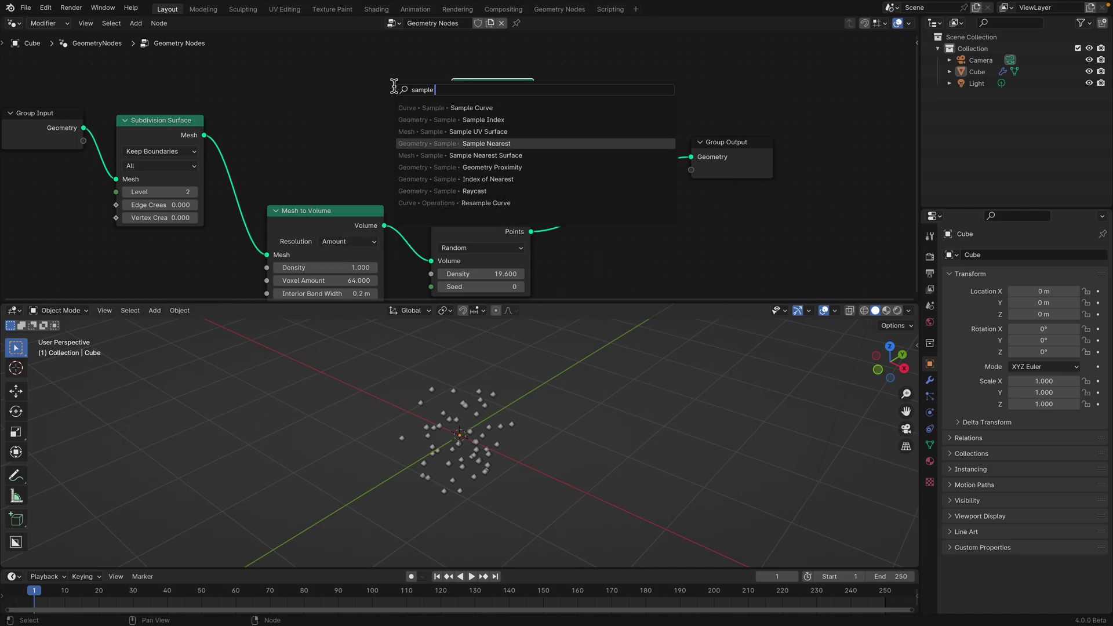
pyautogui.click(518, 149)
pyautogui.click(332, 93)
# Reposition the Sample Index, Group Output, Group Input and Subdivision Surface nodes to open up space in the graph
pyautogui.moveTo(480, 87); pyautogui.dragTo(486, 84)
pyautogui.click(486, 83)
pyautogui.scroll(-1, 590, 187)
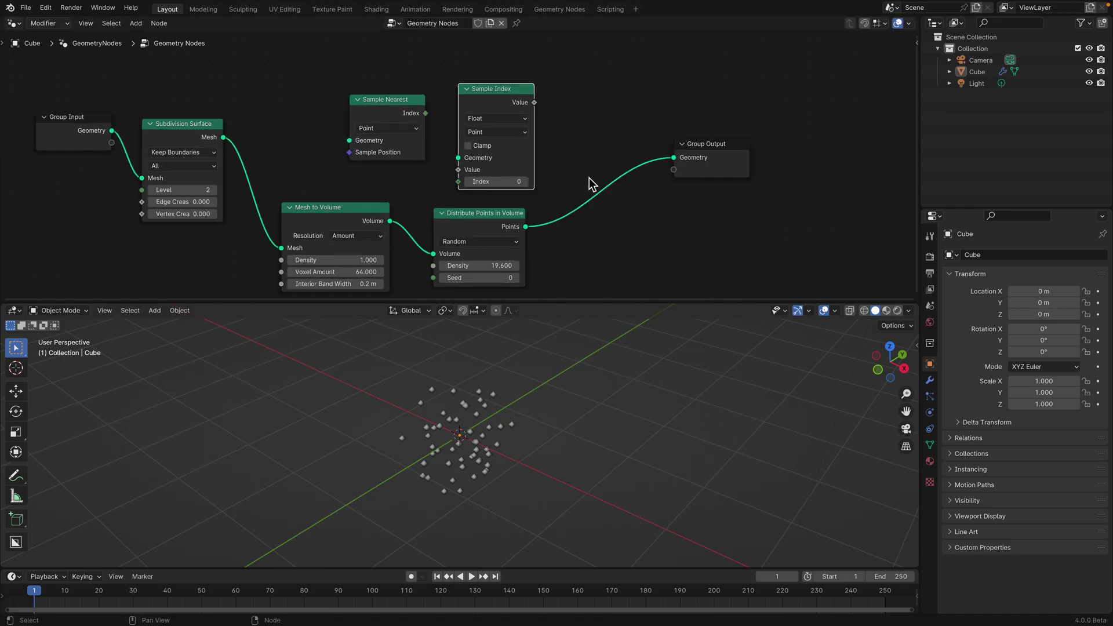
pyautogui.moveTo(715, 148); pyautogui.dragTo(724, 141)
pyautogui.scroll(-4, 696, 156)
pyautogui.moveTo(666, 166); pyautogui.dragTo(657, 201, button='middle')
pyautogui.scroll(1, 256, 159)
pyautogui.moveTo(225, 182); pyautogui.dragTo(224, 160, button='middle')
pyautogui.moveTo(139, 143); pyautogui.dragTo(105, 103)
pyautogui.moveTo(214, 148); pyautogui.dragTo(205, 81)
# Spread the Sample Nearest and Sample Index nodes farther apart and nudge Distribute Points in Volume upward
pyautogui.scroll(1, 238, 91)
pyautogui.moveTo(392, 108); pyautogui.dragTo(418, 114)
pyautogui.moveTo(468, 119); pyautogui.dragTo(511, 108)
pyautogui.moveTo(406, 129); pyautogui.dragTo(416, 120)
pyautogui.moveTo(467, 225); pyautogui.dragTo(463, 217)
pyautogui.moveTo(536, 400); pyautogui.dragTo(526, 390, button='middle')
pyautogui.scroll(2, 526, 391)
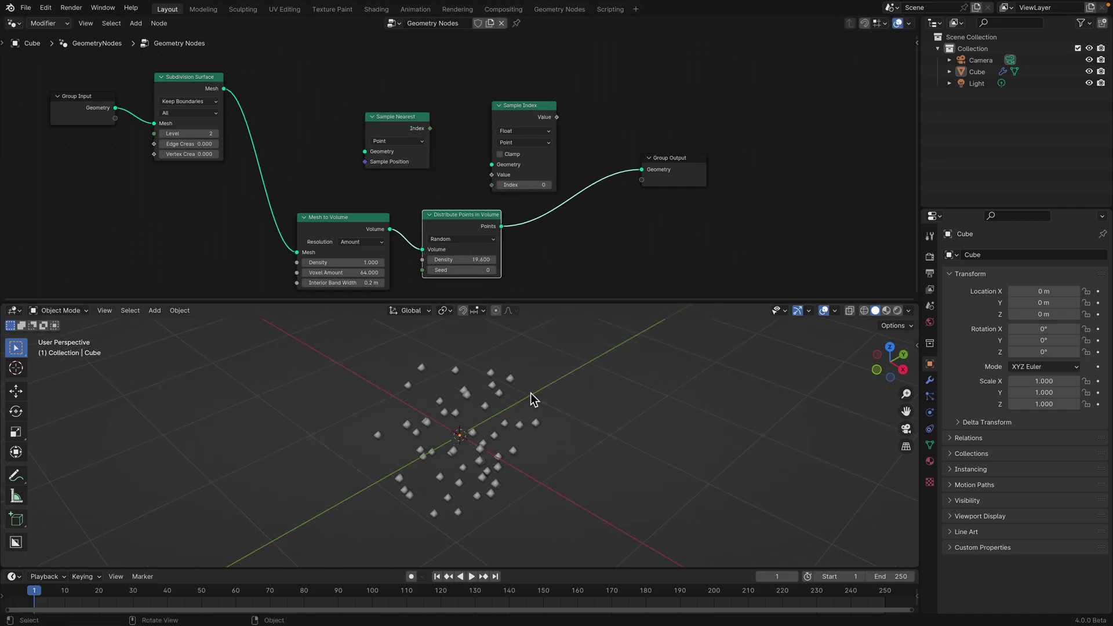
# Move the Group Output node farther from the other nodes and save the file
pyautogui.moveTo(677, 169); pyautogui.dragTo(704, 174)
pyautogui.moveTo(504, 204); pyautogui.dragTo(431, 173, button='middle')
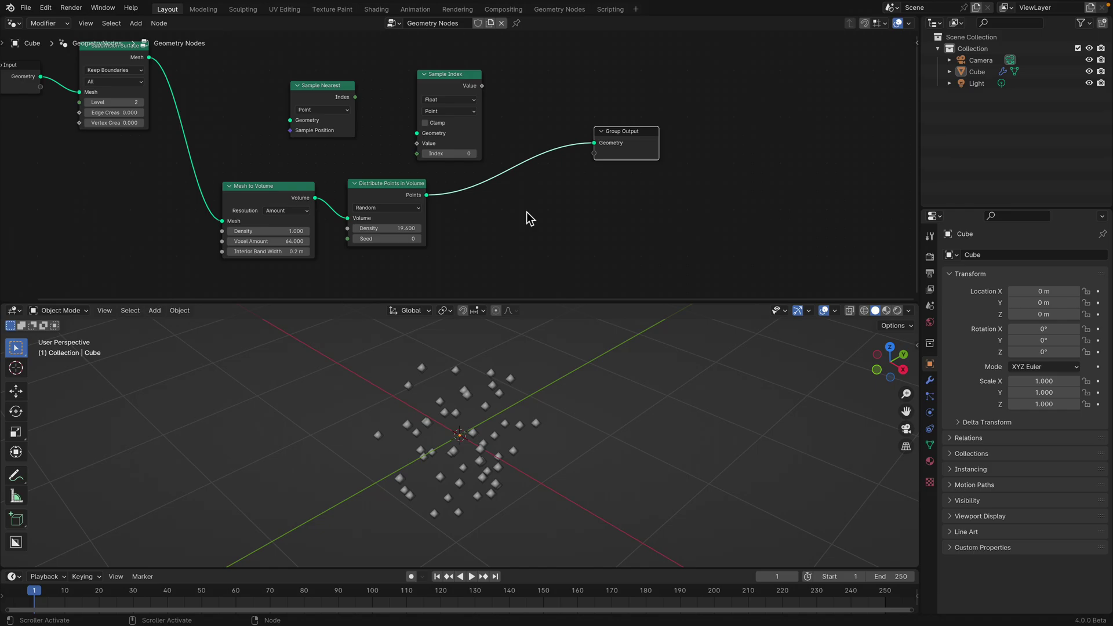
pyautogui.hotkey('ctrl', 's')
# Add a Random Value node, set its data type to Vector and place it below Distribute Points in Volume
pyautogui.hotkey('shift', 'a')
pyautogui.moveTo(528, 214)
pyautogui.write('random')
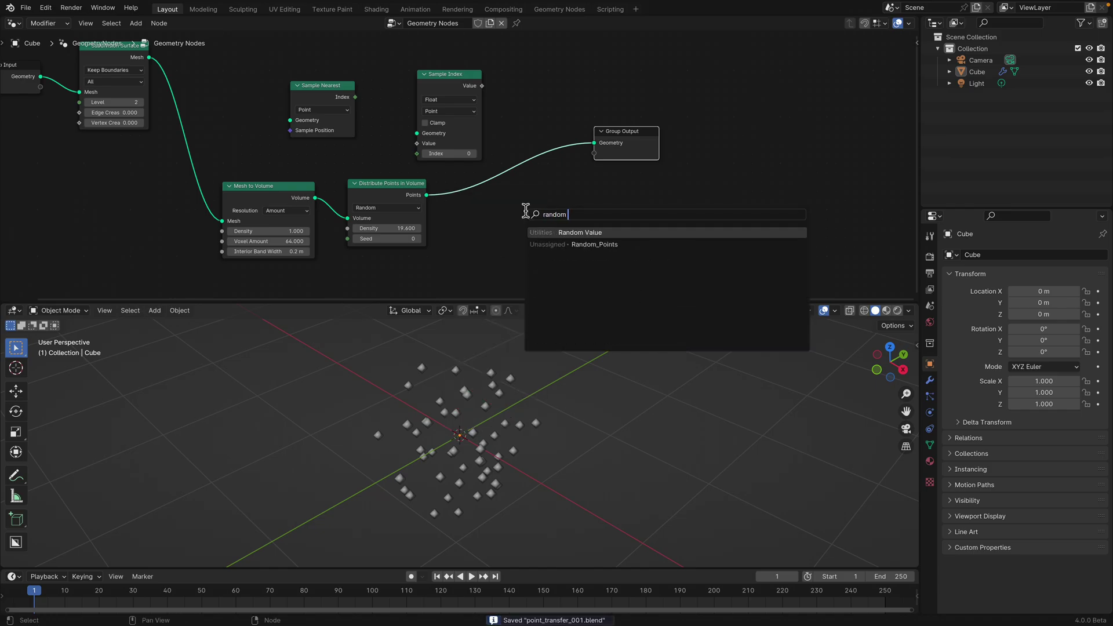
pyautogui.press('Return')
pyautogui.click(527, 213)
pyautogui.click(558, 241)
pyautogui.click(563, 284)
pyautogui.moveTo(561, 230); pyautogui.dragTo(549, 238)
pyautogui.moveTo(549, 238); pyautogui.dragTo(561, 174, button='middle')
pyautogui.moveTo(561, 175); pyautogui.dragTo(386, 214)
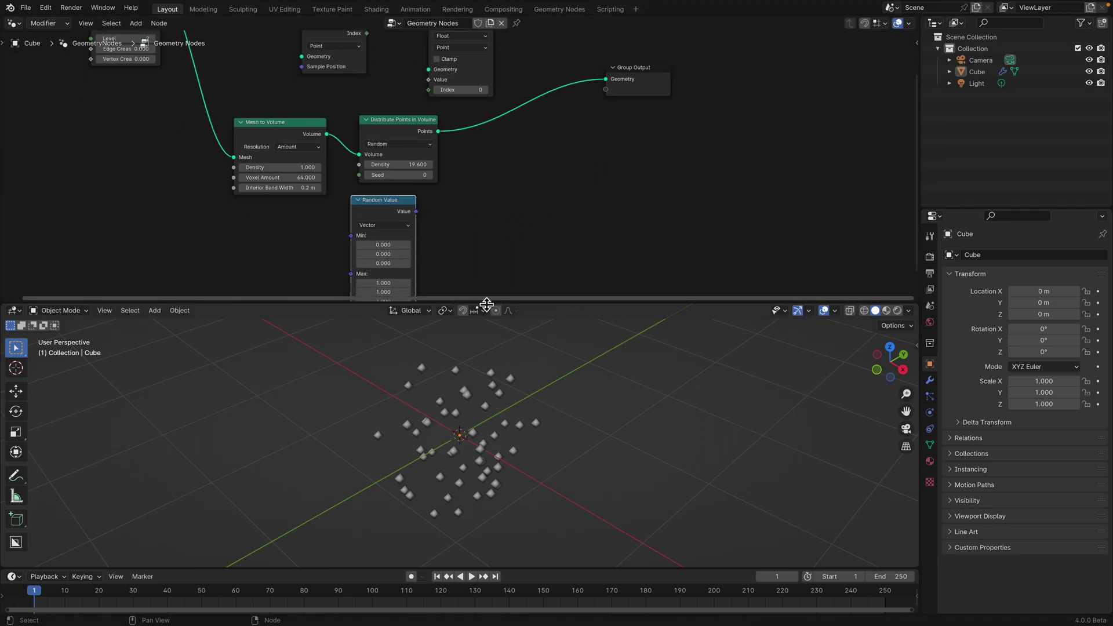
# Enlarge the node editor area and spread the Group Output, volume and sampling nodes farther apart
pyautogui.moveTo(487, 304); pyautogui.dragTo(487, 375)
pyautogui.moveTo(633, 142); pyautogui.dragTo(749, 140)
pyautogui.moveTo(418, 190); pyautogui.dragTo(543, 182)
pyautogui.moveTo(292, 182); pyautogui.dragTo(362, 172)
pyautogui.moveTo(330, 82); pyautogui.dragTo(355, 67)
pyautogui.moveTo(455, 78); pyautogui.dragTo(547, 60)
pyautogui.moveTo(355, 66); pyautogui.dragTo(417, 47)
pyautogui.moveTo(427, 83); pyautogui.dragTo(400, 127, button='middle')
pyautogui.scroll(-1, 413, 114)
pyautogui.scroll(2, 397, 124)
# Keep Sample Nearest on the Point domain and set the Sample Index data type to Color
pyautogui.click(391, 114)
pyautogui.click(392, 139)
pyautogui.click(533, 119)
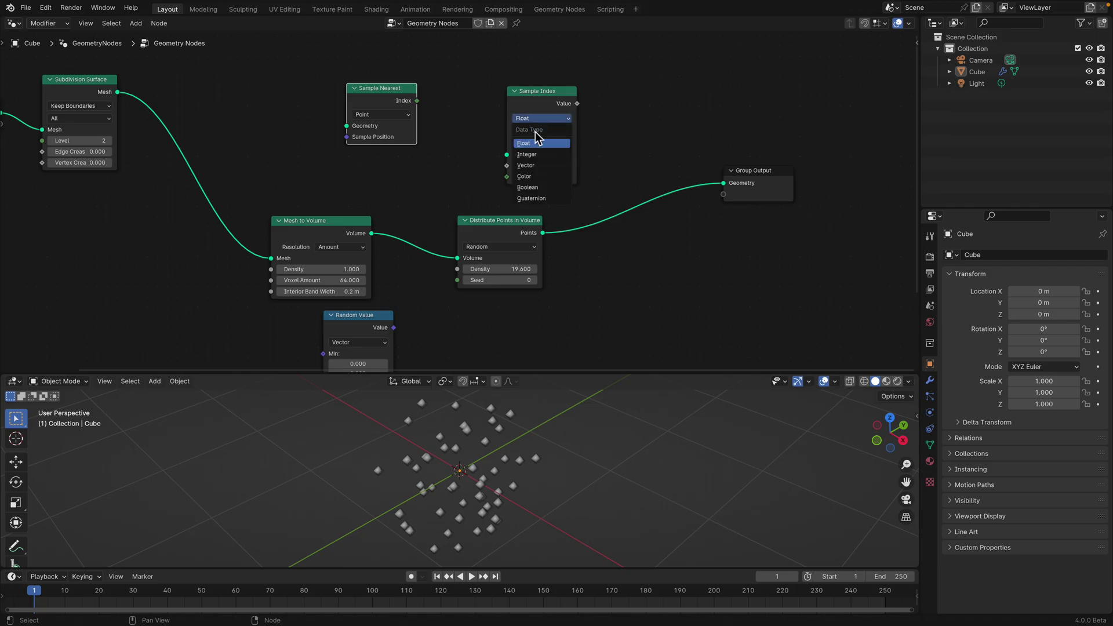
pyautogui.click(527, 176)
pyautogui.click(550, 119)
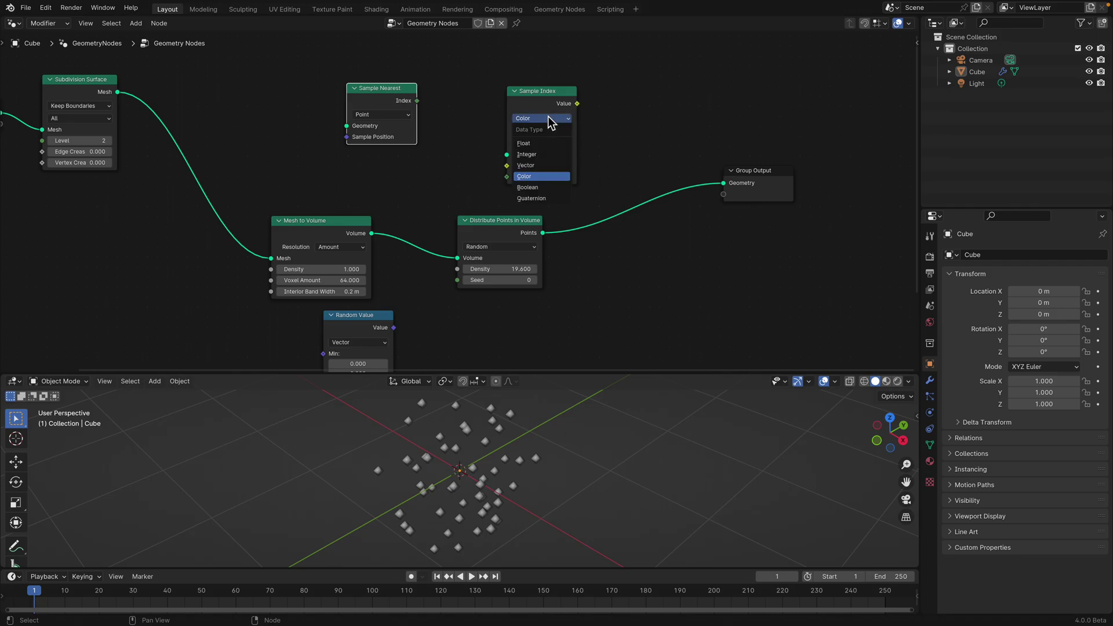
pyautogui.click(541, 174)
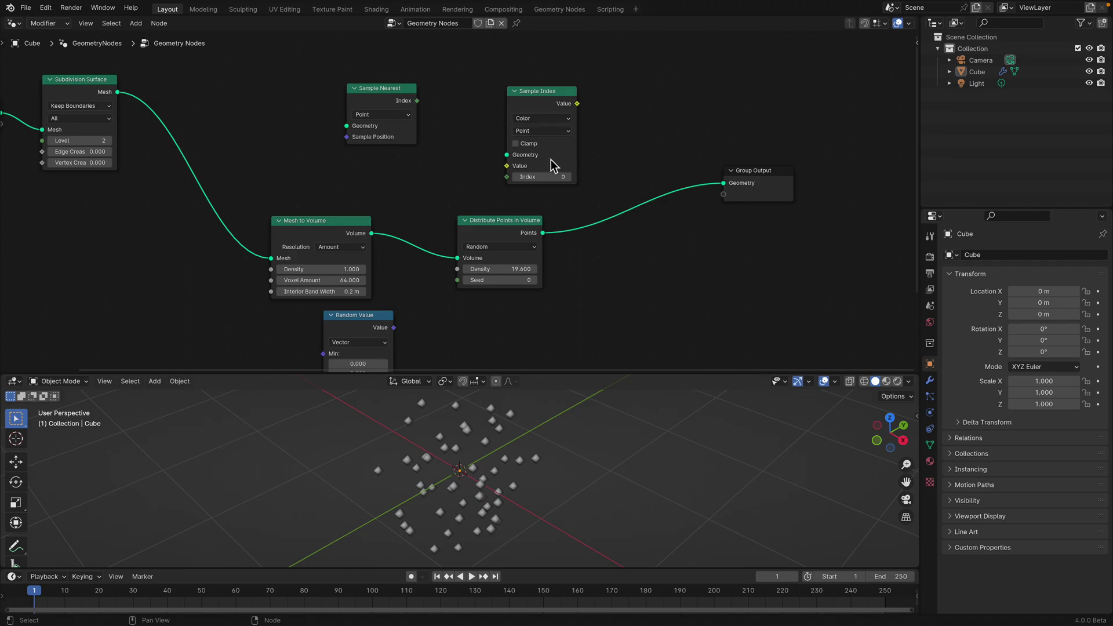
# Link the Subdivision Surface mesh to Sample Nearest's Geometry, and its Index output to Sample Index's Index
pyautogui.moveTo(438, 251); pyautogui.dragTo(439, 220, button='middle')
pyautogui.scroll(-2, 388, 268)
pyautogui.moveTo(421, 271); pyautogui.dragTo(409, 267, button='middle')
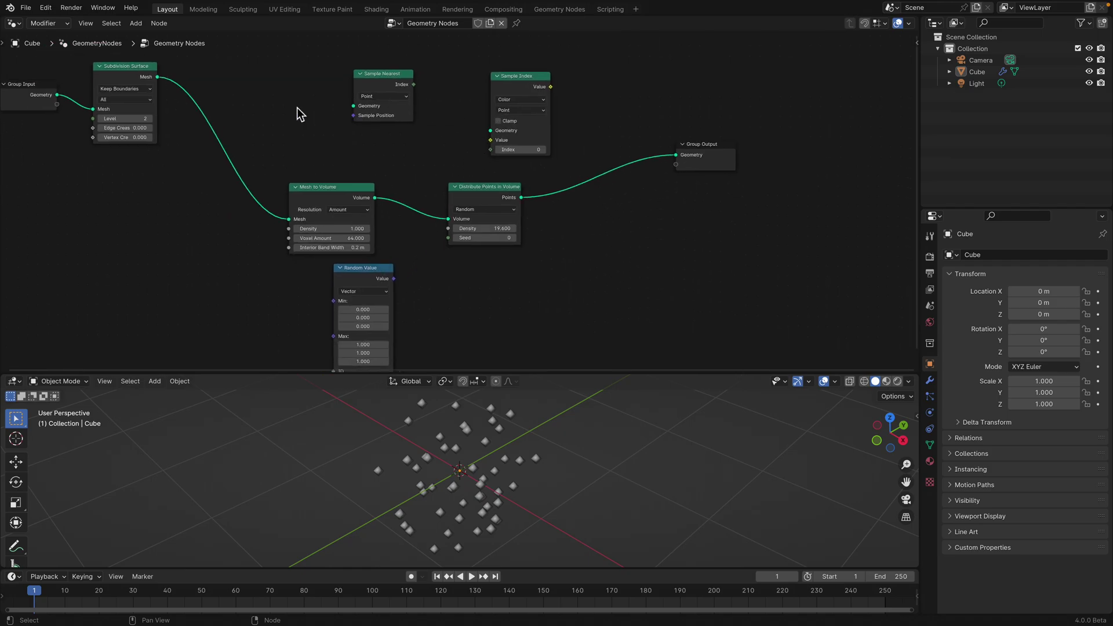
pyautogui.moveTo(157, 77); pyautogui.dragTo(420, 81)
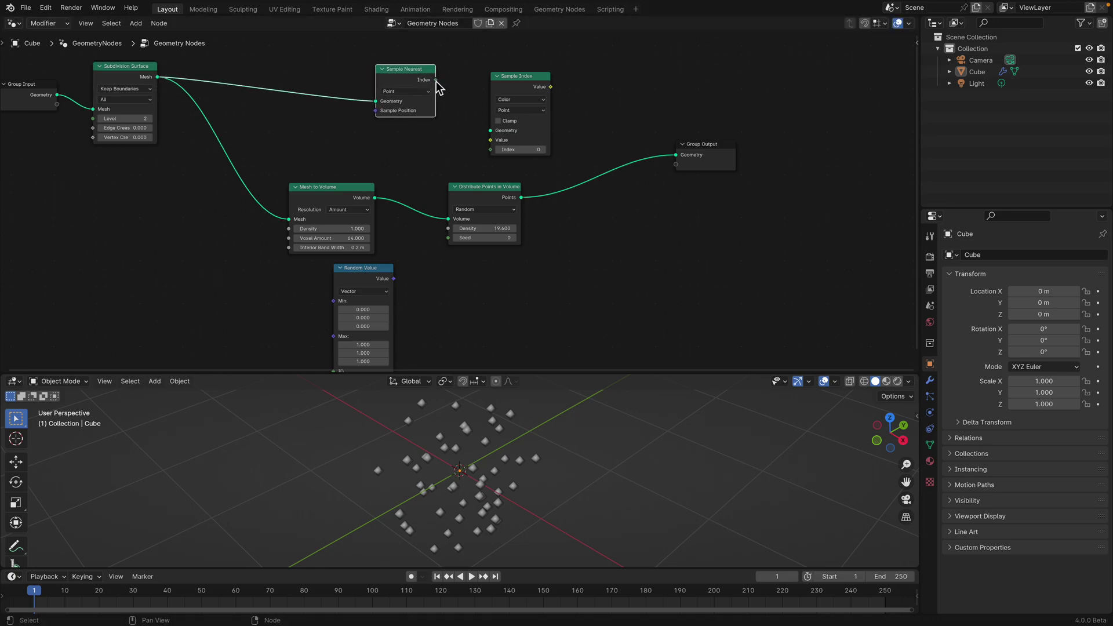
pyautogui.moveTo(438, 81); pyautogui.dragTo(491, 150)
pyautogui.moveTo(404, 77); pyautogui.dragTo(373, 86)
pyautogui.scroll(2, 383, 145)
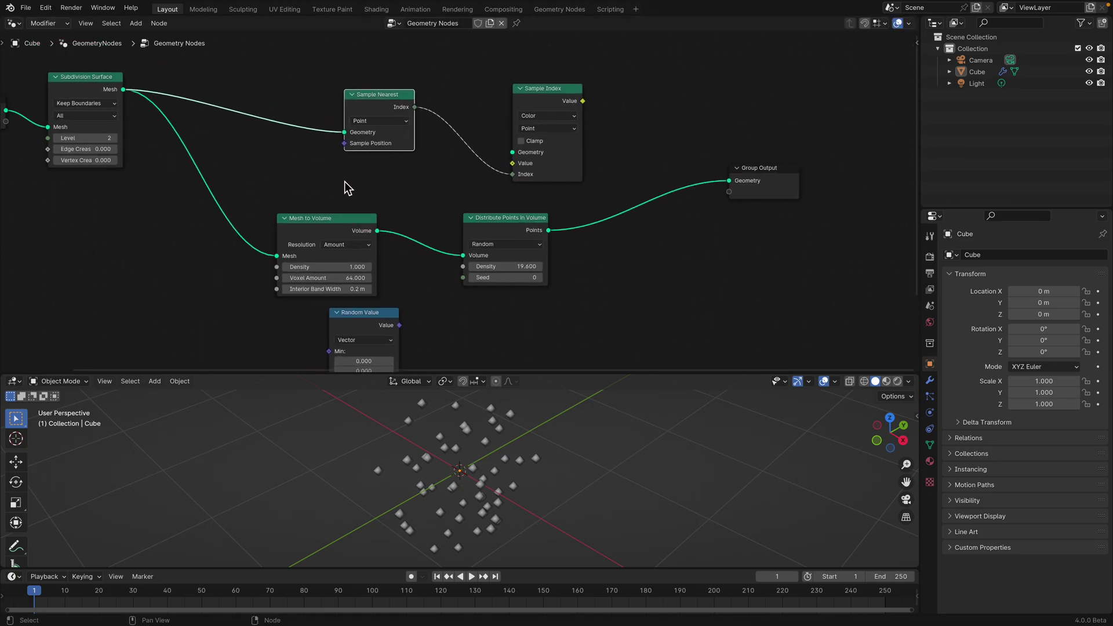
# Shift Mesh to Volume and Distribute Points in Volume toward the graph's start and reposition Sample Nearest and Sample Index
pyautogui.moveTo(320, 231); pyautogui.dragTo(263, 210)
pyautogui.moveTo(487, 228); pyautogui.dragTo(410, 226)
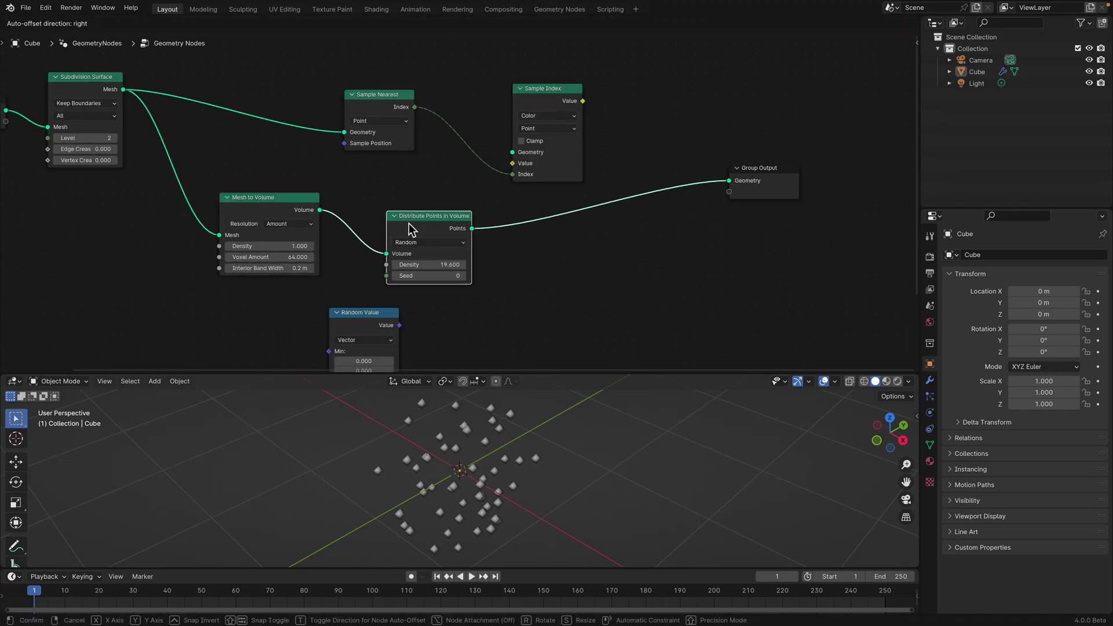
pyautogui.click(409, 226)
pyautogui.moveTo(388, 106); pyautogui.dragTo(432, 105)
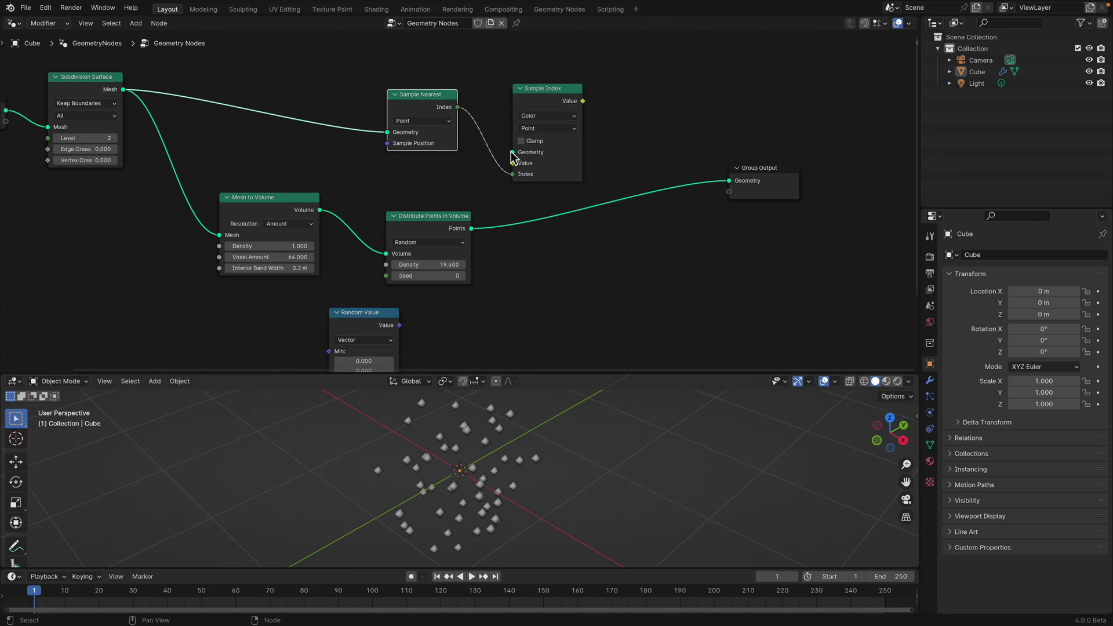
pyautogui.moveTo(438, 101); pyautogui.dragTo(433, 132)
pyautogui.moveTo(533, 107); pyautogui.dragTo(560, 79)
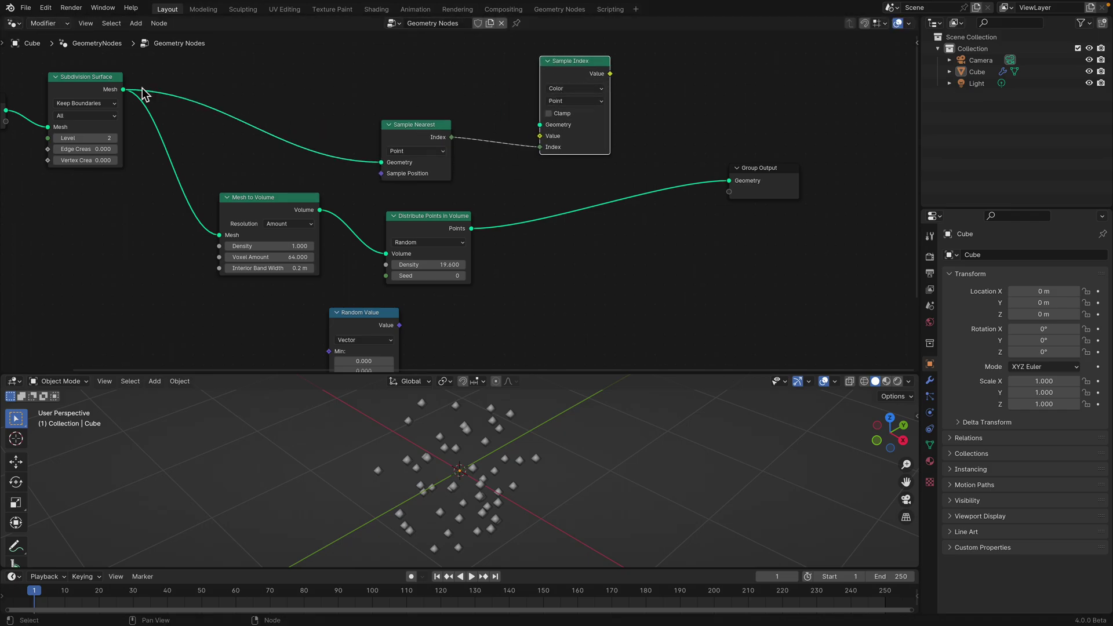
# Link the Subdivision Surface mesh to Sample Index's Geometry and the Random Value output to its Value input
pyautogui.moveTo(123, 90); pyautogui.dragTo(540, 125)
pyautogui.moveTo(598, 71); pyautogui.dragTo(661, 50)
pyautogui.moveTo(399, 326); pyautogui.dragTo(603, 116)
pyautogui.moveTo(789, 174); pyautogui.dragTo(827, 127)
pyautogui.moveTo(621, 102); pyautogui.dragTo(537, 150, button='middle')
pyautogui.moveTo(583, 106); pyautogui.dragTo(575, 104)
# Make room by moving Group Output and add a Store Named Attribute node beside Sample Index
pyautogui.scroll(-3, 615, 135)
pyautogui.moveTo(675, 187); pyautogui.dragTo(723, 194)
pyautogui.scroll(1, 620, 167)
pyautogui.scroll(1, 623, 173)
pyautogui.hotkey('shift', 'a')
pyautogui.write('stro')
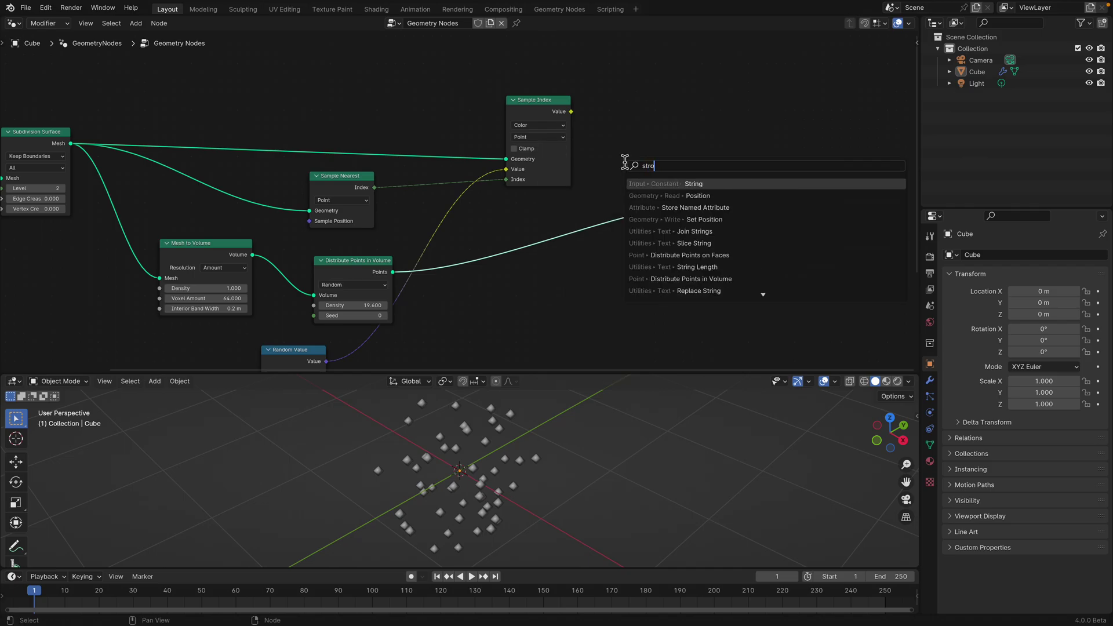
pyautogui.write(' name')
pyautogui.press('Return')
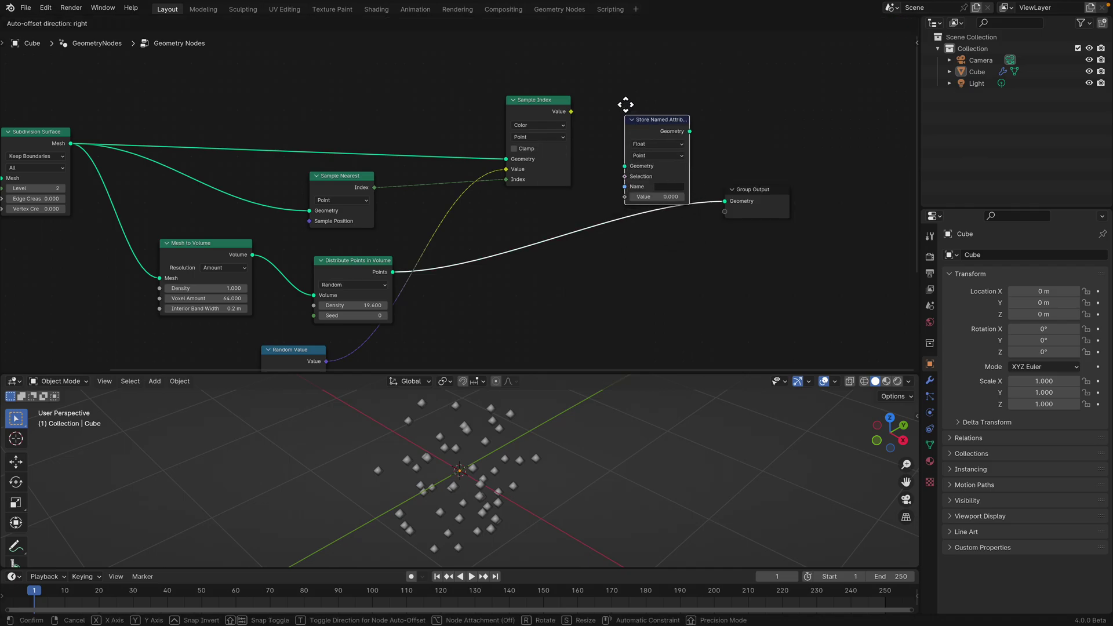
pyautogui.click(620, 100)
# Raise the Subdivision Surface node and adjust the placement of Sample Index, Distribute Points in Volume and Sample Nearest
pyautogui.moveTo(51, 145); pyautogui.dragTo(58, 98)
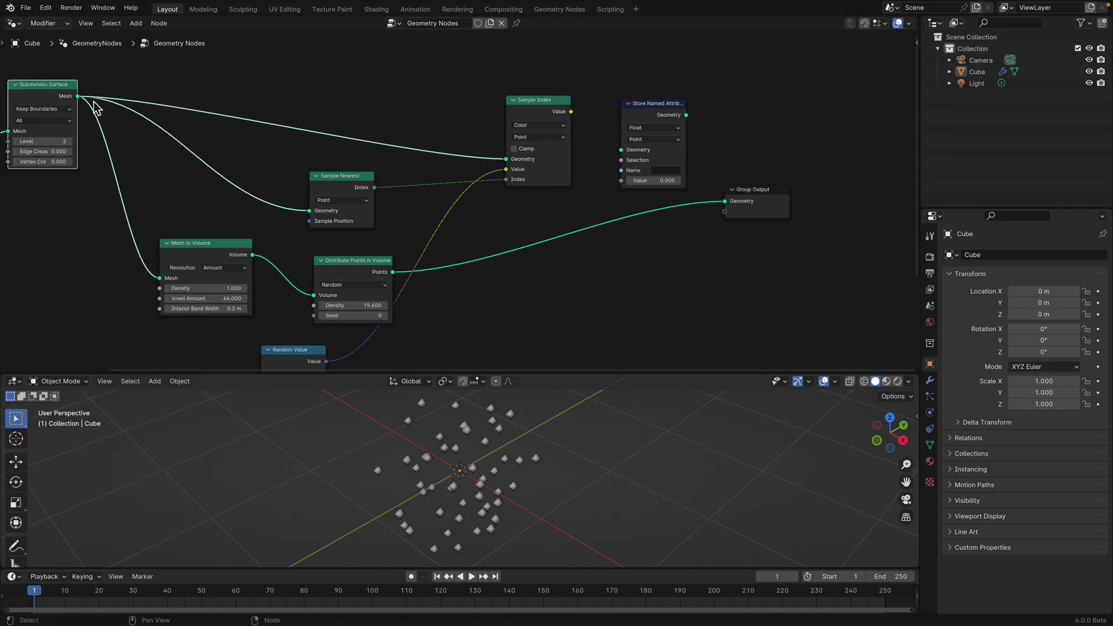
pyautogui.moveTo(542, 116); pyautogui.dragTo(518, 157)
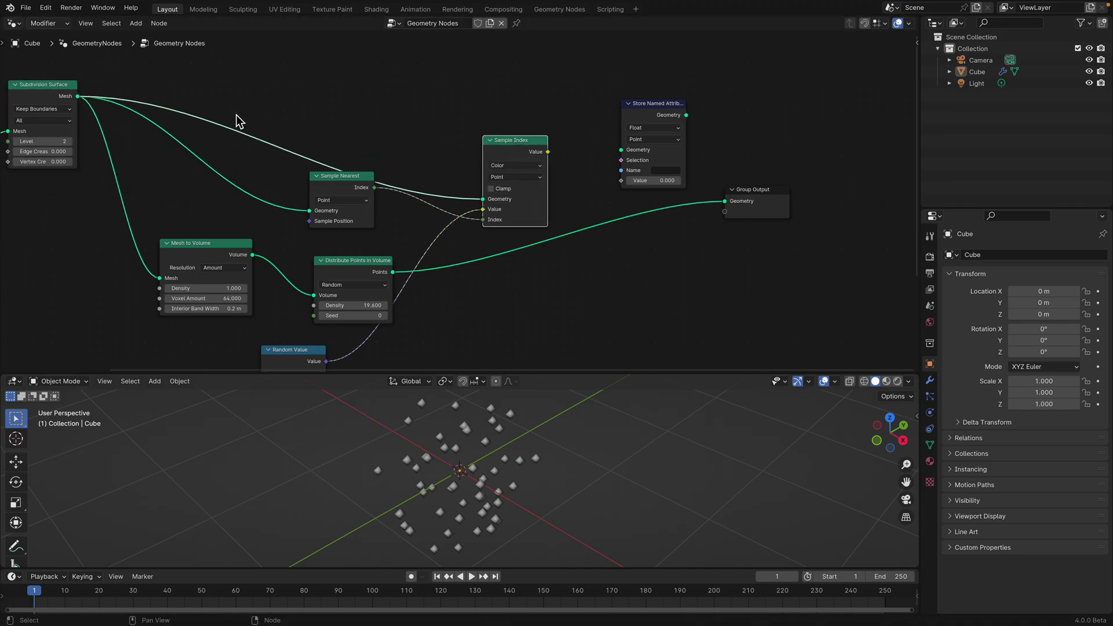
pyautogui.moveTo(377, 257); pyautogui.dragTo(369, 251)
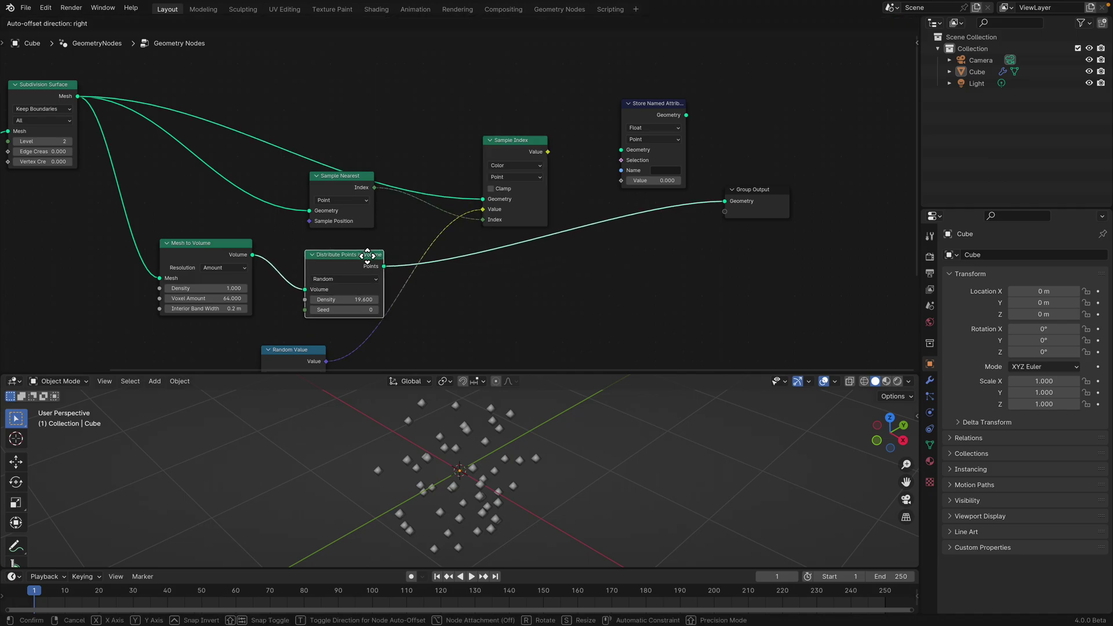
pyautogui.moveTo(342, 183); pyautogui.dragTo(333, 192)
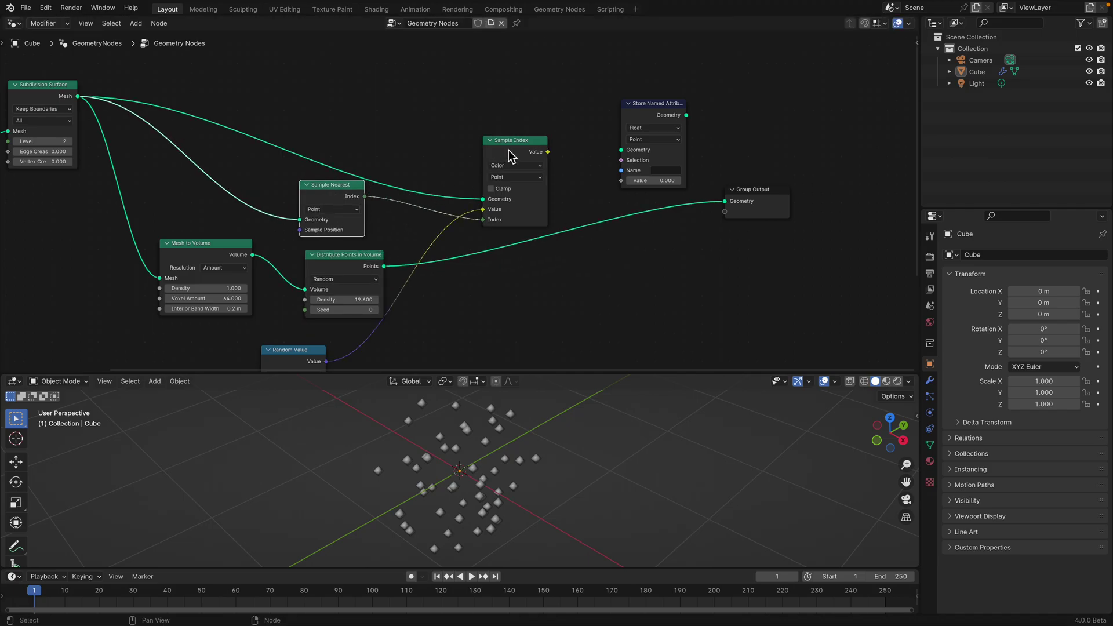
pyautogui.moveTo(509, 154); pyautogui.dragTo(519, 133)
# Link the Points output of Distribute Points in Volume to Sample Index's Geometry and realign the two sampling nodes
pyautogui.moveTo(384, 266); pyautogui.dragTo(492, 183)
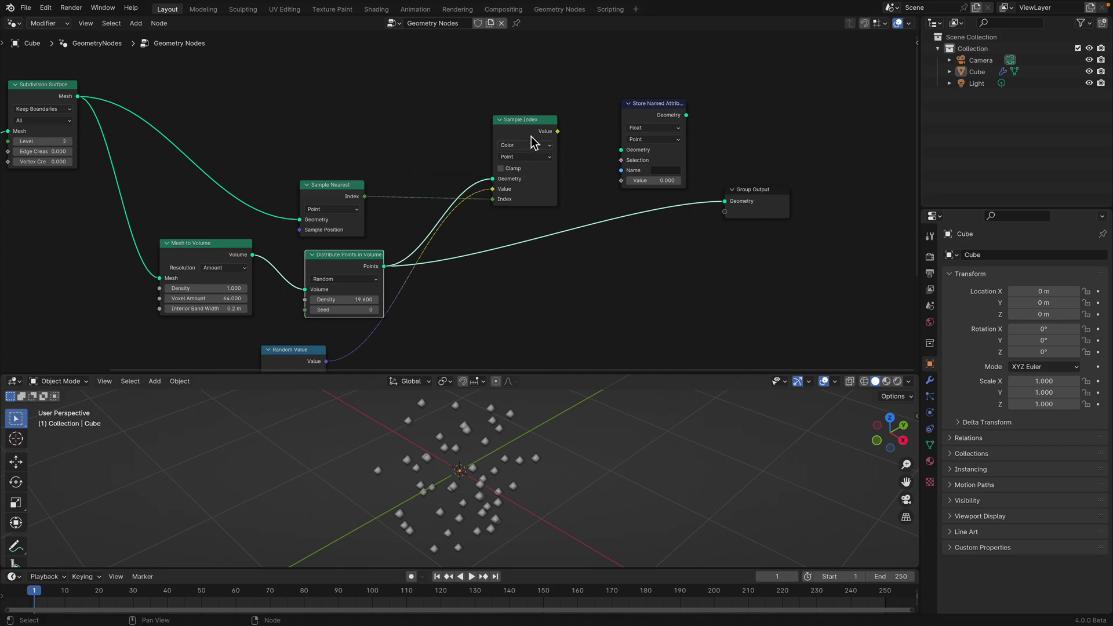
pyautogui.moveTo(533, 134); pyautogui.dragTo(510, 157)
pyautogui.moveTo(340, 191); pyautogui.dragTo(338, 176)
# Route the Subdivision Surface mesh through Store Named Attribute into the Group Output's Geometry
pyautogui.moveTo(75, 105); pyautogui.dragTo(627, 173)
pyautogui.moveTo(651, 172); pyautogui.dragTo(656, 113)
pyautogui.scroll(-1, 654, 152)
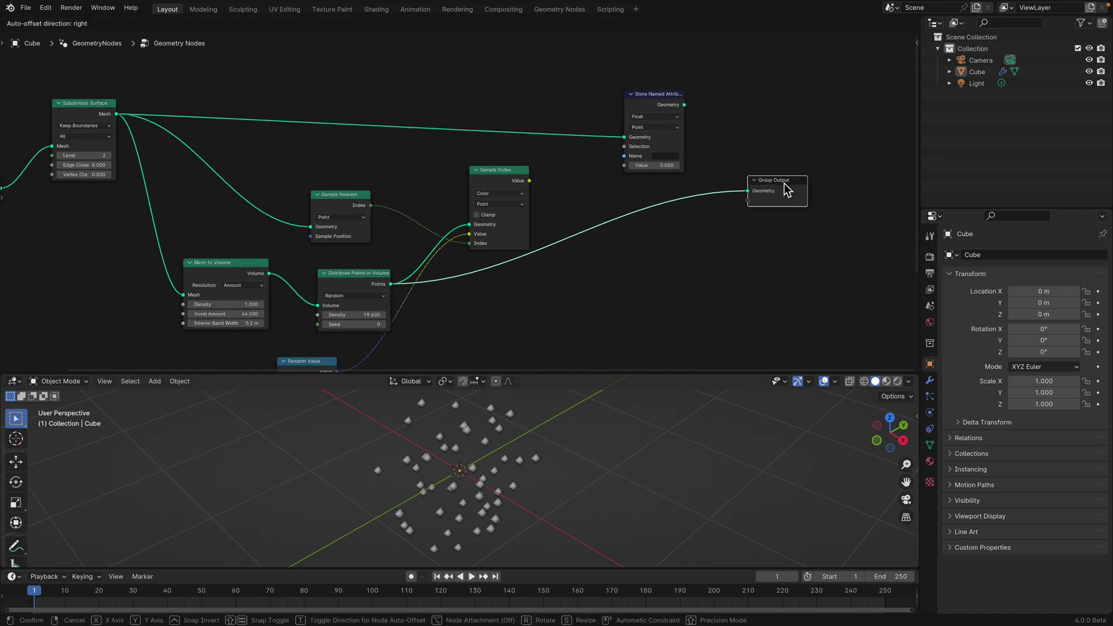
pyautogui.moveTo(784, 182); pyautogui.dragTo(784, 182)
pyautogui.moveTo(684, 105); pyautogui.dragTo(801, 164)
# Insert a Set Material node before the Group Output, assign Material to it and save the file
pyautogui.moveTo(728, 143); pyautogui.dragTo(637, 143, button='middle')
pyautogui.hotkey('shift', 'a')
pyautogui.write('set mat')
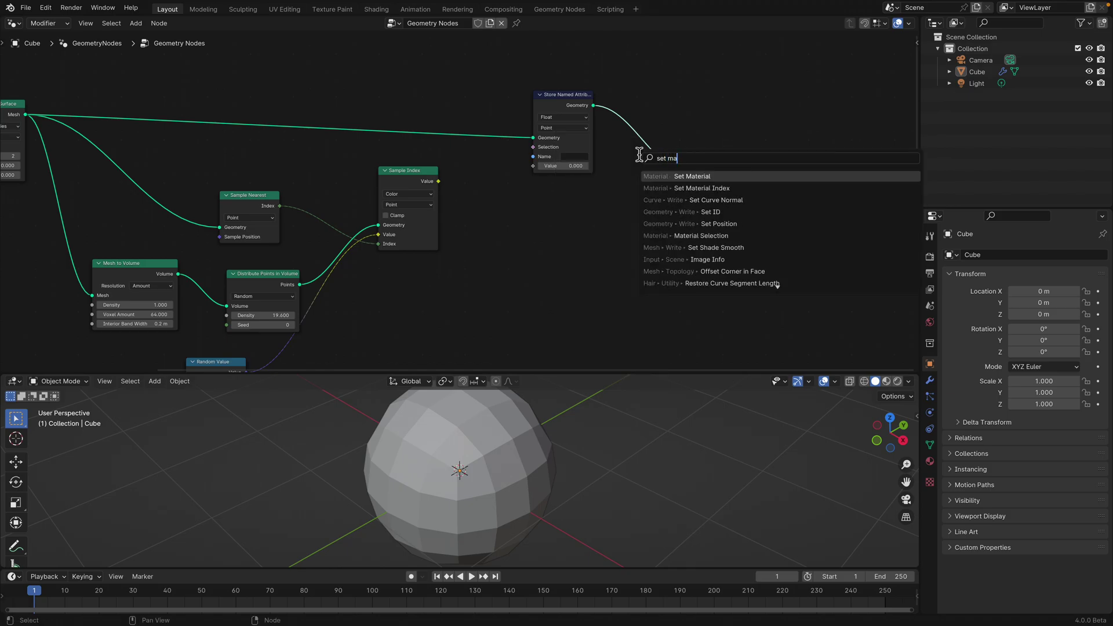
pyautogui.press('Return')
pyautogui.click(651, 144)
pyautogui.scroll(1, 661, 153)
pyautogui.click(672, 167)
pyautogui.click(666, 179)
pyautogui.click(930, 462)
pyautogui.moveTo(540, 226); pyautogui.dragTo(577, 222, button='middle')
pyautogui.scroll(1, 577, 222)
pyautogui.hotkey('ctrl', 's')
# Set the Store Named Attribute data type to Color and link Sample Index's Value output to its Value input
pyautogui.moveTo(446, 171); pyautogui.dragTo(609, 104)
pyautogui.click(613, 99)
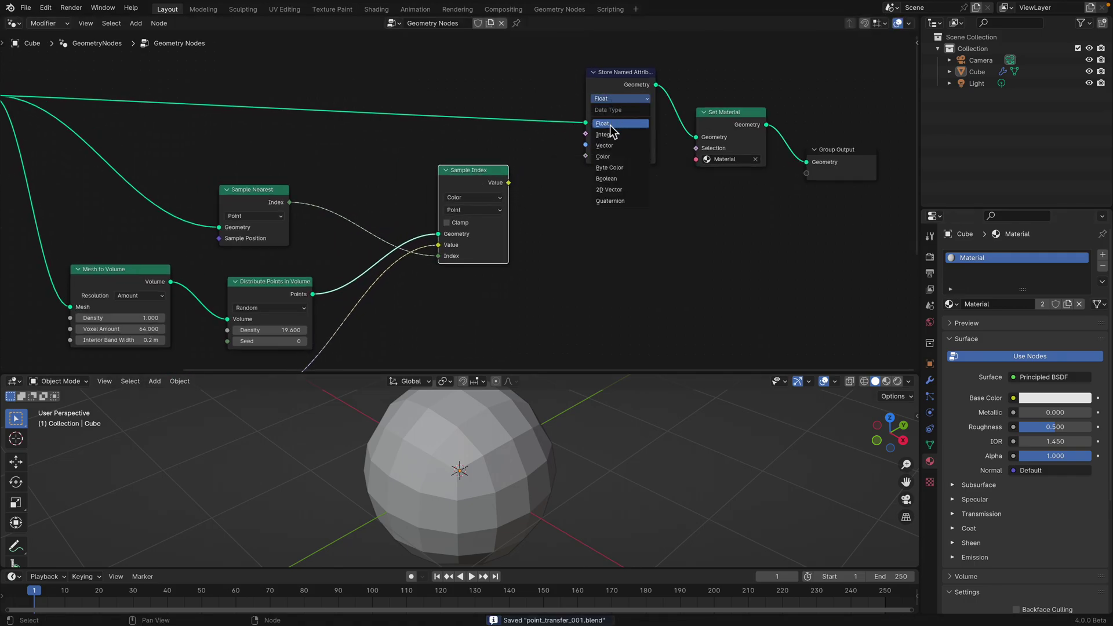
pyautogui.click(604, 156)
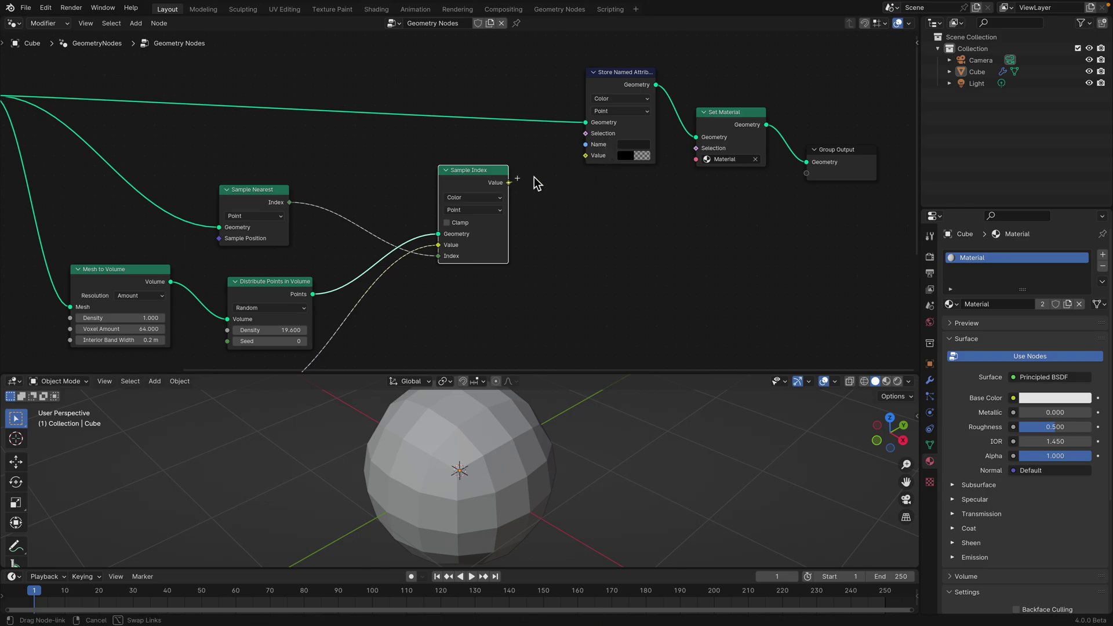
pyautogui.moveTo(583, 160); pyautogui.dragTo(585, 156)
# Name the stored attribute ColMe and save the file
pyautogui.click(624, 146)
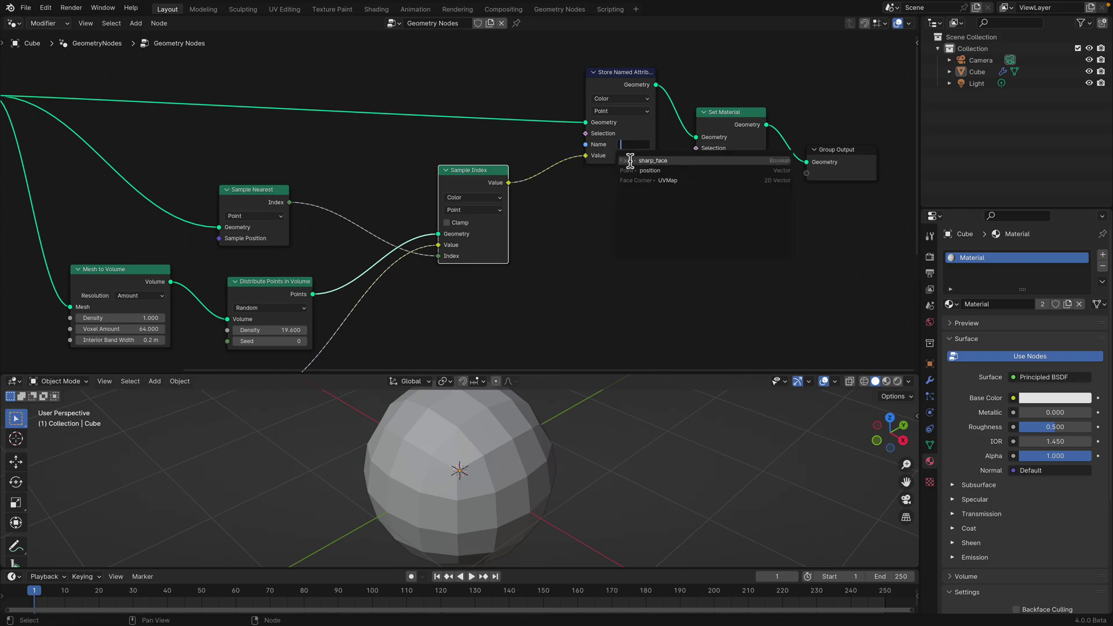
pyautogui.write('ColMe')
pyautogui.press('Return')
pyautogui.hotkey('ctrl', 's')
pyautogui.scroll(3, 528, 231)
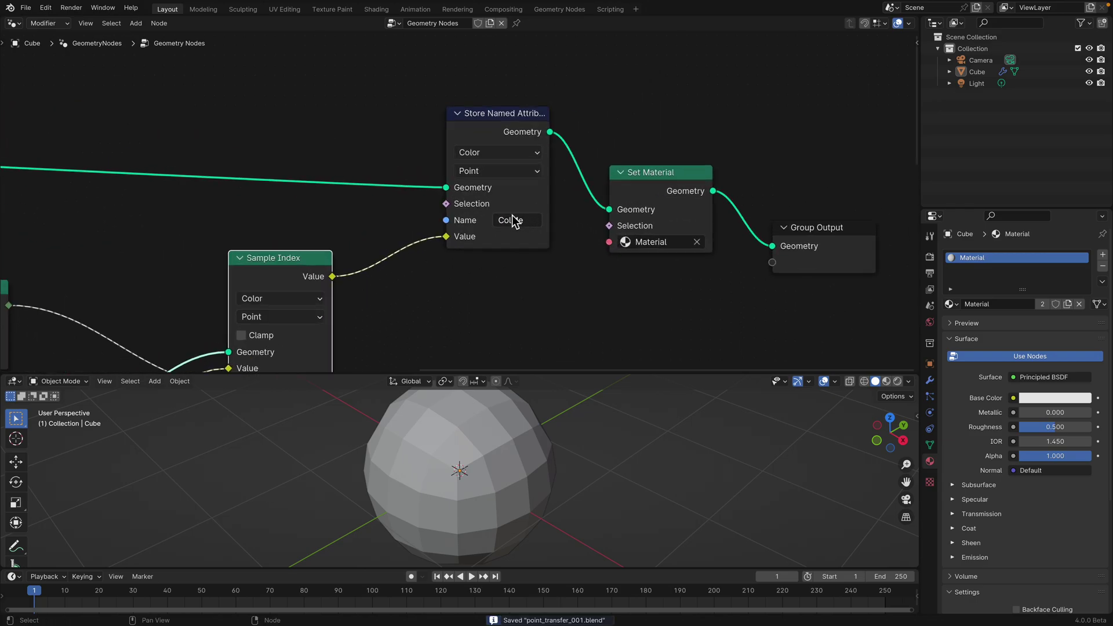
pyautogui.scroll(-3, 507, 225)
# Move the Set Material, Group Output, sampling and volume nodes upward to tidy the graph
pyautogui.moveTo(615, 184); pyautogui.dragTo(602, 139)
pyautogui.moveTo(729, 226); pyautogui.dragTo(726, 164)
pyautogui.scroll(-1, 379, 252)
pyautogui.moveTo(379, 253); pyautogui.dragTo(538, 193, button='middle')
pyautogui.moveTo(508, 186); pyautogui.dragTo(502, 167)
pyautogui.moveTo(320, 204); pyautogui.dragTo(388, 165, button='middle')
pyautogui.moveTo(366, 162); pyautogui.dragTo(360, 125)
pyautogui.moveTo(395, 199); pyautogui.dragTo(413, 150, button='middle')
pyautogui.moveTo(380, 208); pyautogui.dragTo(374, 166)
pyautogui.moveTo(264, 206); pyautogui.dragTo(265, 174)
# Set the Distribute Points in Volume density to 4 and its seed to 32, and save the file
pyautogui.click(371, 211)
pyautogui.write('4')
pyautogui.press('Return')
pyautogui.moveTo(375, 219); pyautogui.dragTo(406, 220)
pyautogui.hotkey('ctrl', 's')
# Realign the Random Value node and space out the Store Named Attribute, Set Material and Group Output nodes
pyautogui.moveTo(326, 313); pyautogui.dragTo(370, 273)
pyautogui.scroll(-3, 461, 252)
pyautogui.moveTo(560, 218); pyautogui.dragTo(454, 228, button='middle')
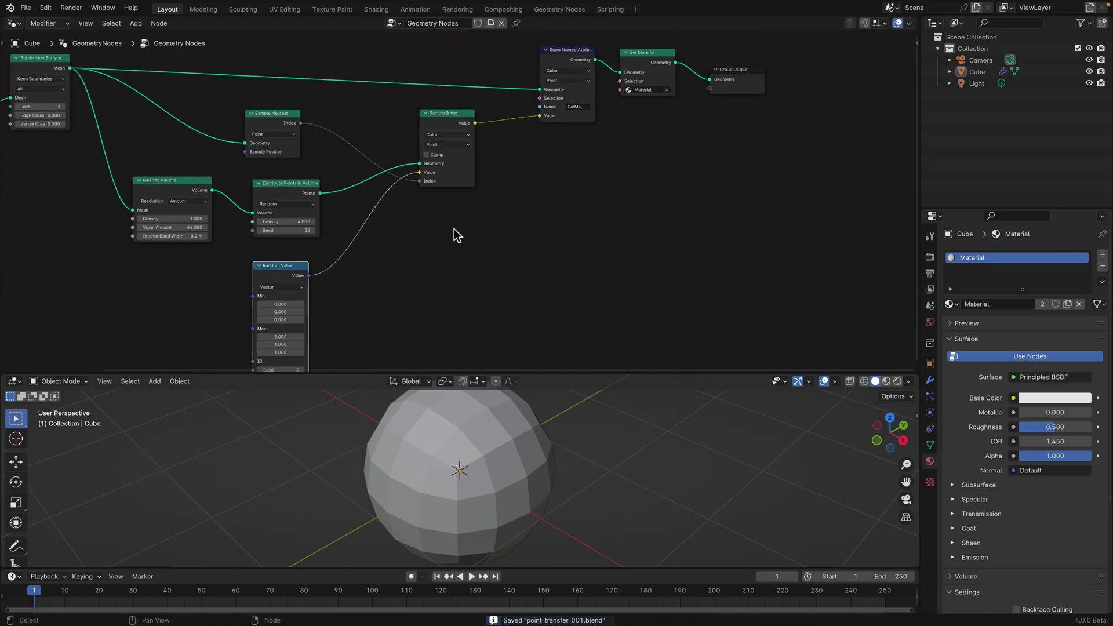
pyautogui.moveTo(553, 146); pyautogui.dragTo(454, 192, button='middle')
pyautogui.moveTo(483, 106); pyautogui.dragTo(484, 94)
pyautogui.moveTo(634, 117); pyautogui.dragTo(664, 125)
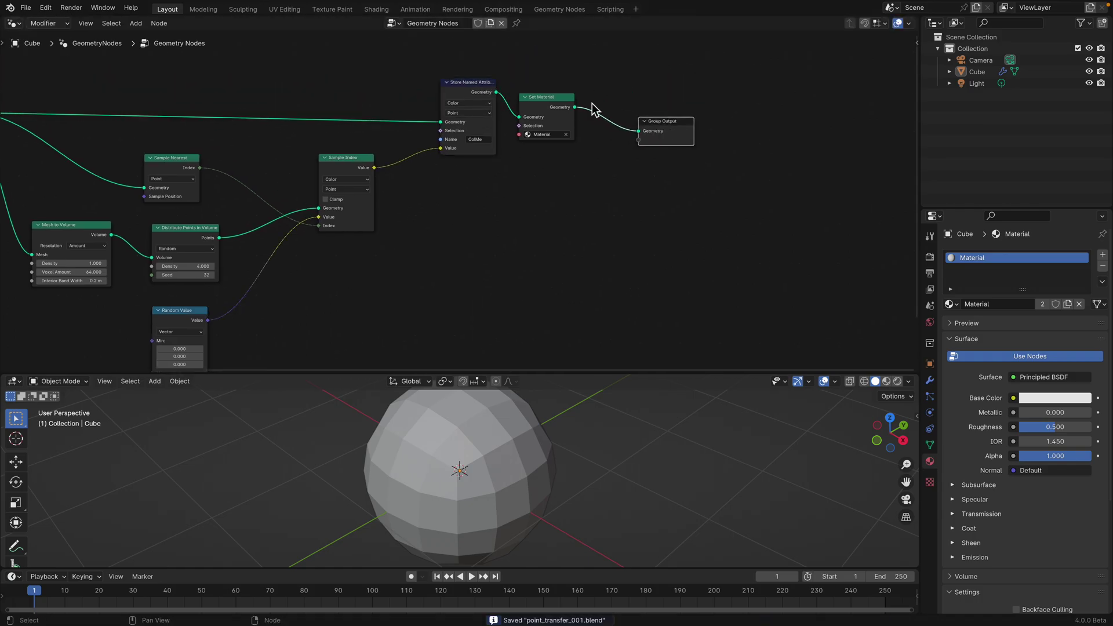
pyautogui.moveTo(531, 125); pyautogui.dragTo(547, 106)
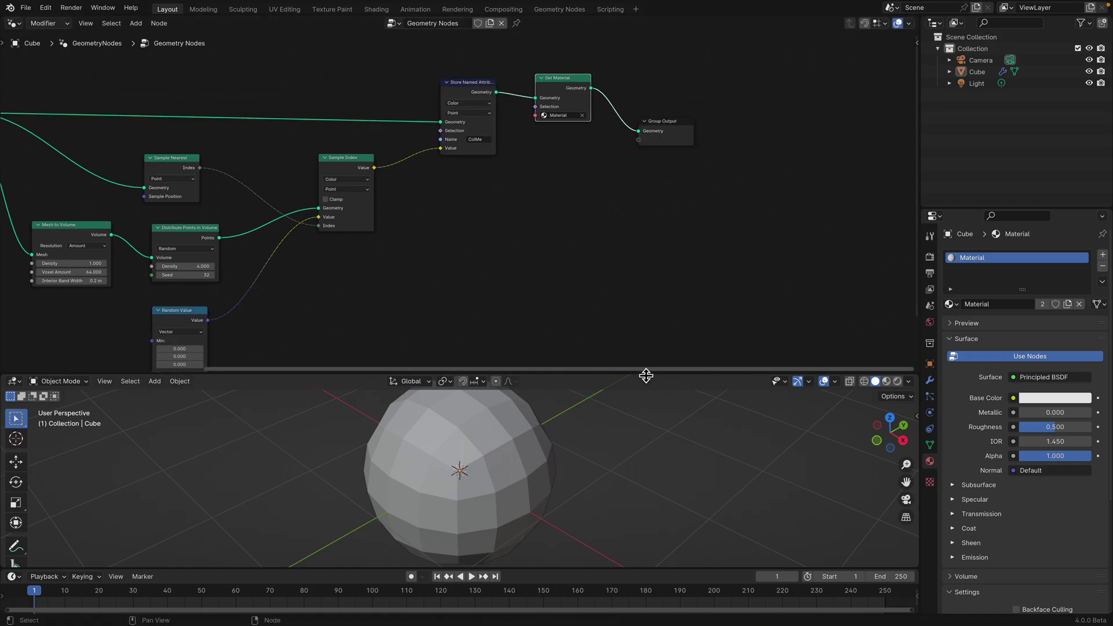
# Enlarge the 3D viewport, set the render engine to Cycles and save the file
pyautogui.moveTo(645, 370); pyautogui.dragTo(696, 290)
pyautogui.click(930, 257)
pyautogui.click(1034, 255)
pyautogui.click(1035, 295)
pyautogui.moveTo(692, 407); pyautogui.dragTo(672, 406, button='middle')
pyautogui.hotkey('ctrl', 's')
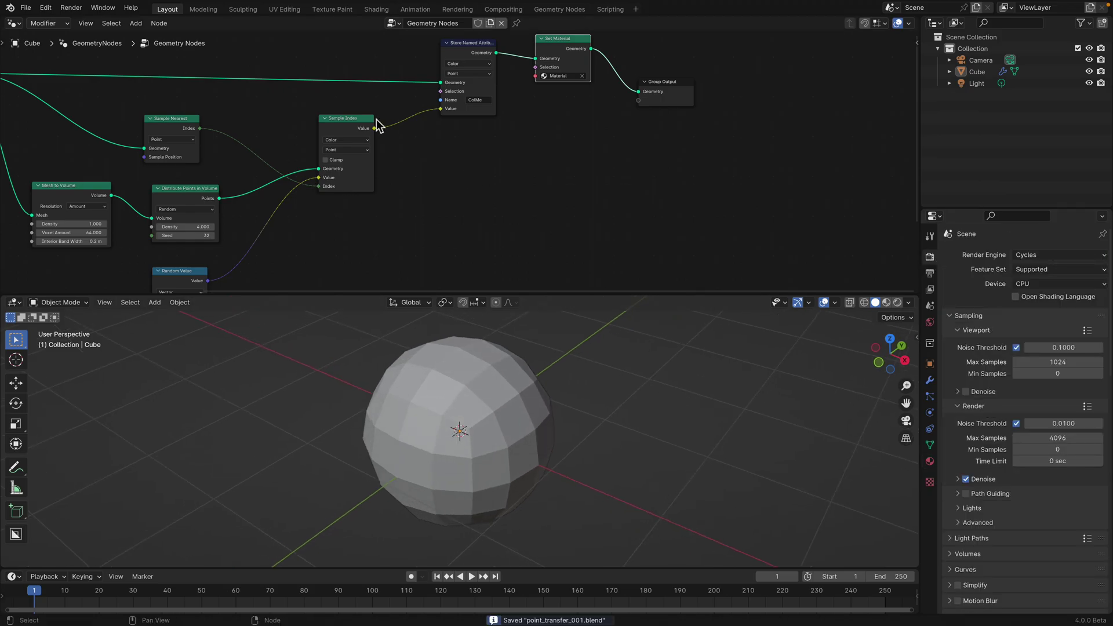
# Nudge Sample Index, split the node editor vertically and turn the new area into a Shader Editor
pyautogui.moveTo(362, 124); pyautogui.dragTo(358, 128)
pyautogui.moveTo(391, 141); pyautogui.dragTo(450, 141, button='middle')
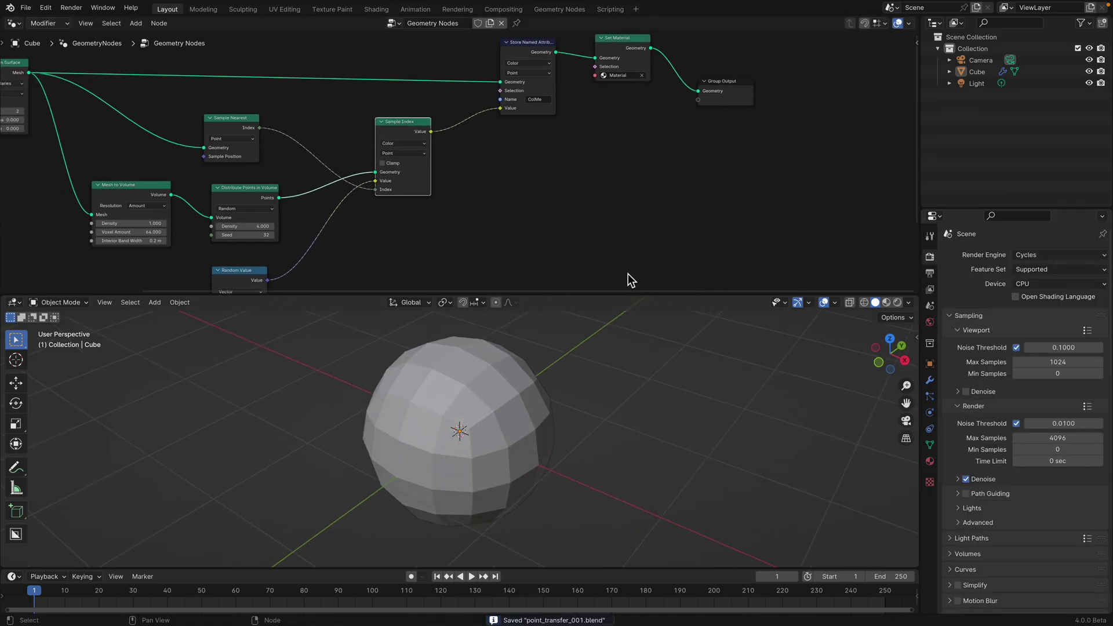
pyautogui.moveTo(694, 241); pyautogui.dragTo(602, 273, button='middle')
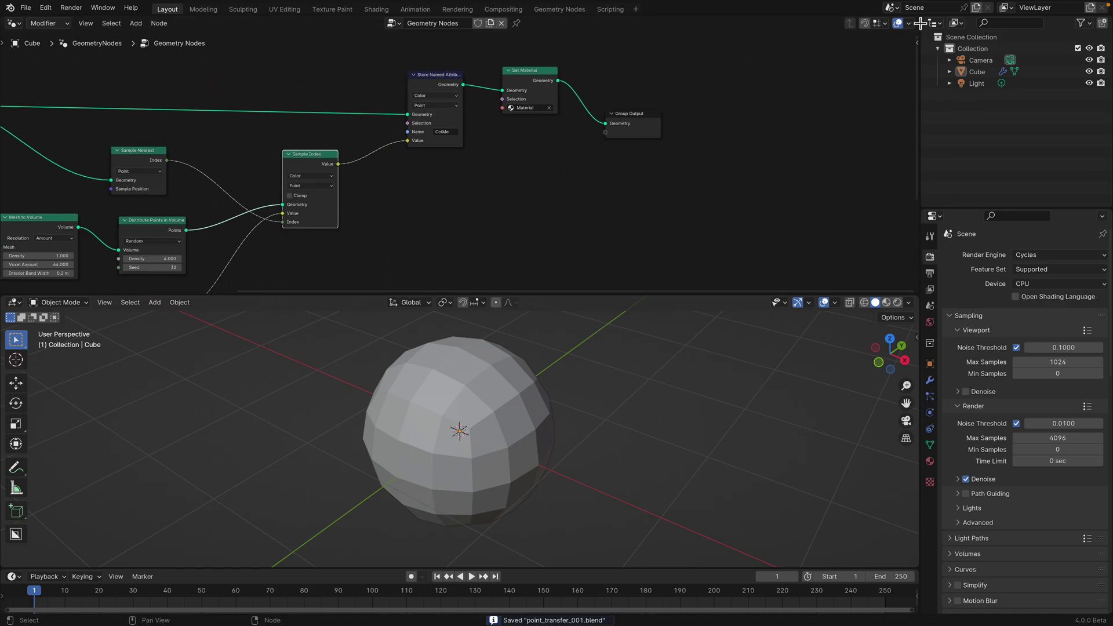
pyautogui.moveTo(920, 24); pyautogui.dragTo(407, 50)
pyautogui.click(423, 25)
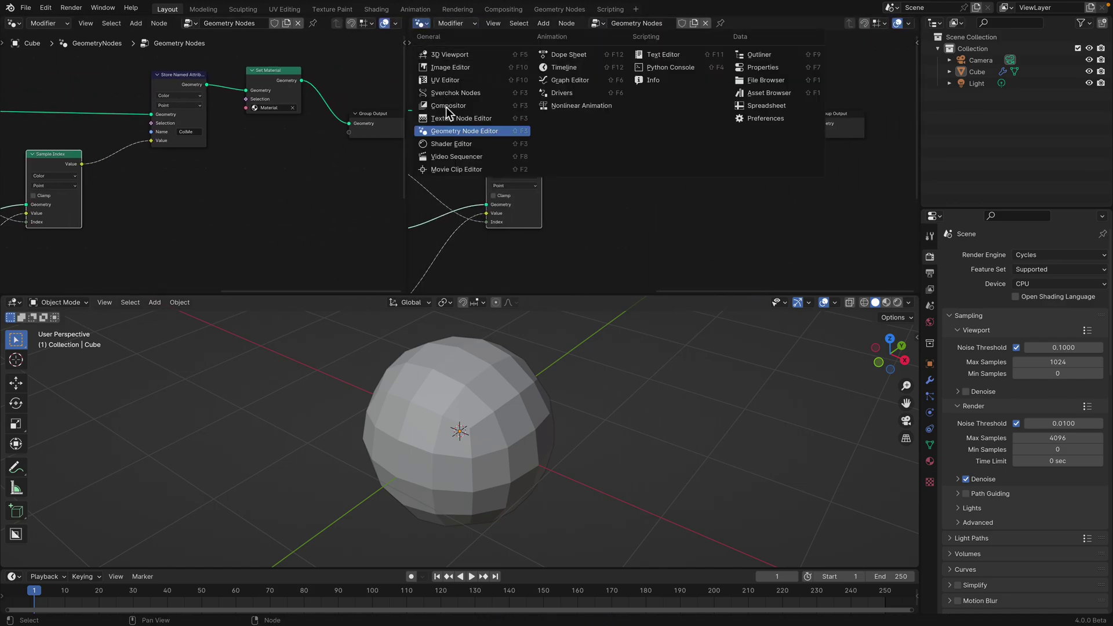
pyautogui.click(453, 142)
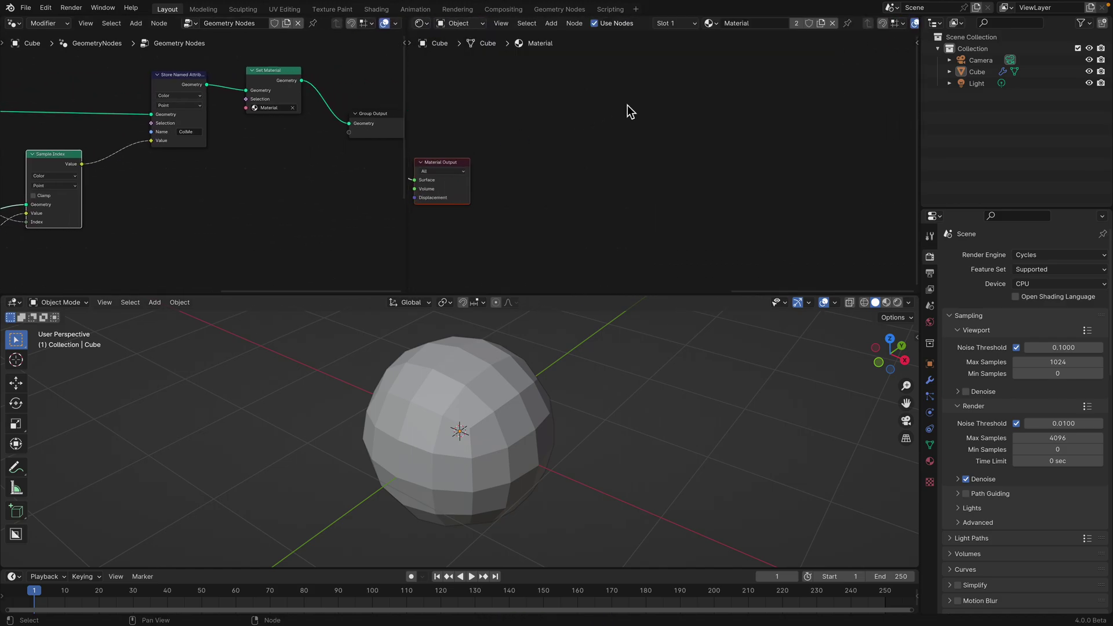
# Add an Attribute node to the material before the Principled BSDF and name its attribute ColMe
pyautogui.hotkey('shift', 'a')
pyautogui.write('attr')
pyautogui.press('Return')
pyautogui.click(509, 129)
pyautogui.scroll(1, 533, 196)
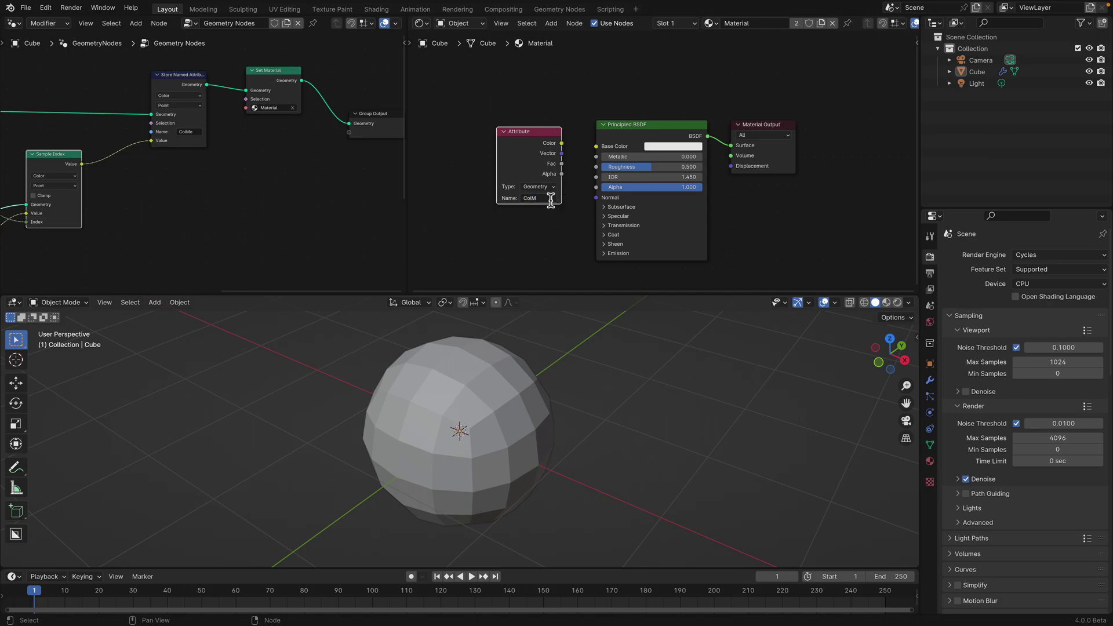
pyautogui.press('Return')
# Link the Attribute node's Color to the Principled BSDF's Base Color, save the file and enlarge the 3D viewport
pyautogui.scroll(1, 579, 174)
pyautogui.hotkey('ctrl', 's')
pyautogui.moveTo(535, 138); pyautogui.dragTo(579, 142)
pyautogui.moveTo(667, 293); pyautogui.dragTo(666, 248)
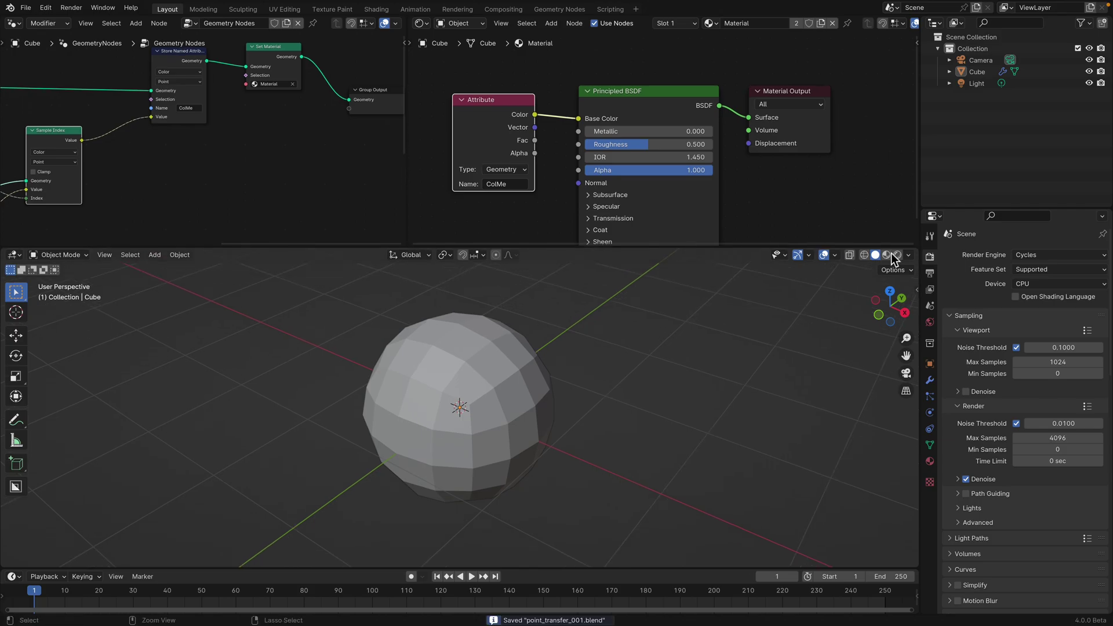
# Switch the 3D viewport to Rendered shading and enlarge the node editors, with more width for the geometry nodes
pyautogui.click(897, 254)
pyautogui.moveTo(836, 283); pyautogui.dragTo(348, 278, button='middle')
pyautogui.scroll(-1, 294, 189)
pyautogui.moveTo(409, 196); pyautogui.dragTo(518, 208)
pyautogui.moveTo(463, 249); pyautogui.dragTo(418, 369)
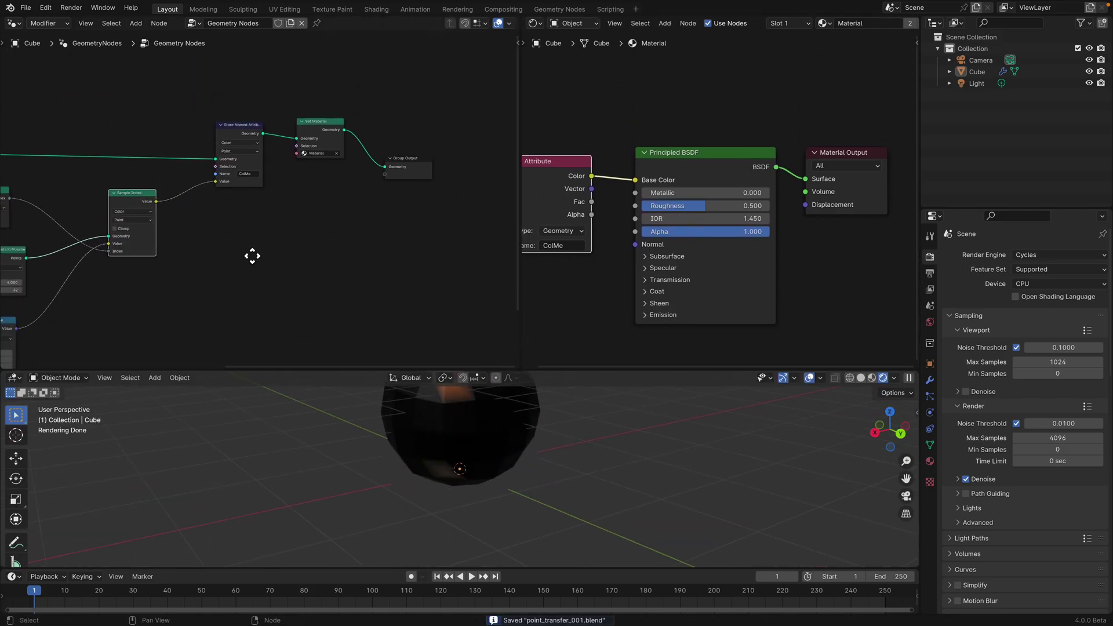
# Set the Random Value node's seed to 80 and inspect the sphere from another angle
pyautogui.moveTo(271, 249); pyautogui.dragTo(416, 217, button='middle')
pyautogui.moveTo(318, 251); pyautogui.dragTo(399, 206, button='middle')
pyautogui.moveTo(222, 330); pyautogui.dragTo(255, 330)
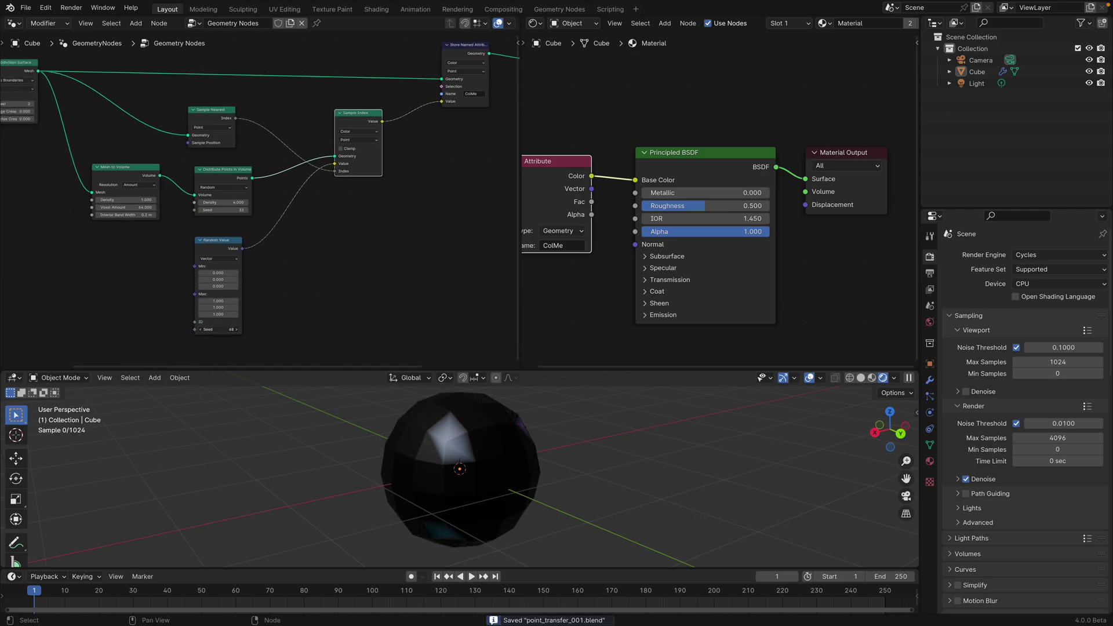
pyautogui.moveTo(510, 482); pyautogui.dragTo(606, 479, button='middle')
pyautogui.scroll(2, 224, 183)
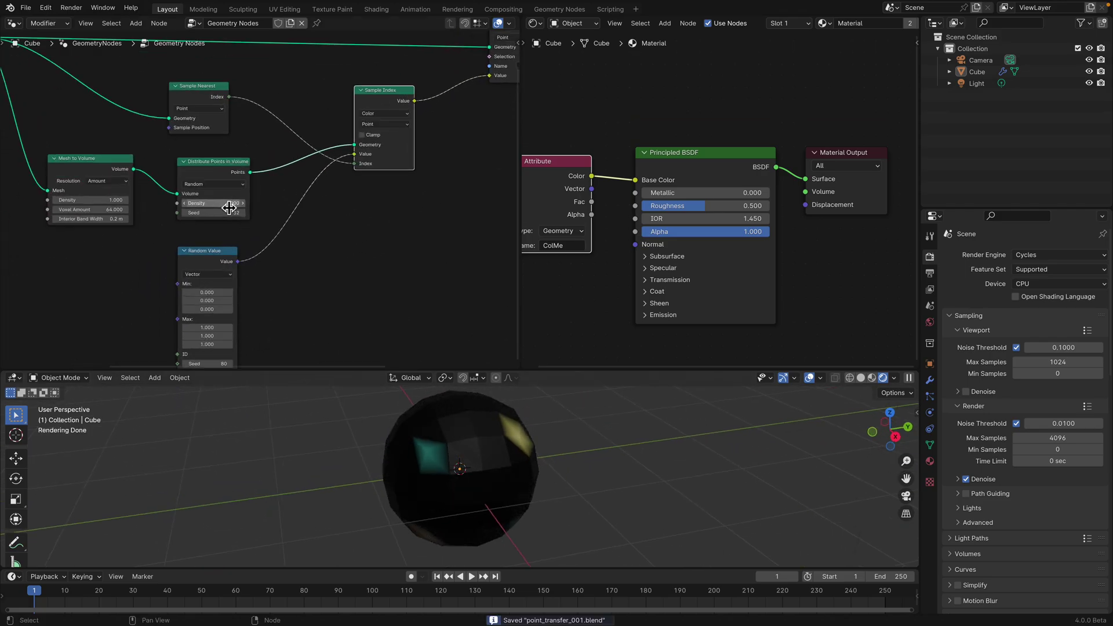
# Set the Distribute Points in Volume density to 4 with a different seed, and the Mesh to Volume density to 10
pyautogui.moveTo(218, 203); pyautogui.dragTo(243, 213)
pyautogui.click(215, 203)
pyautogui.write('4')
pyautogui.press('Return')
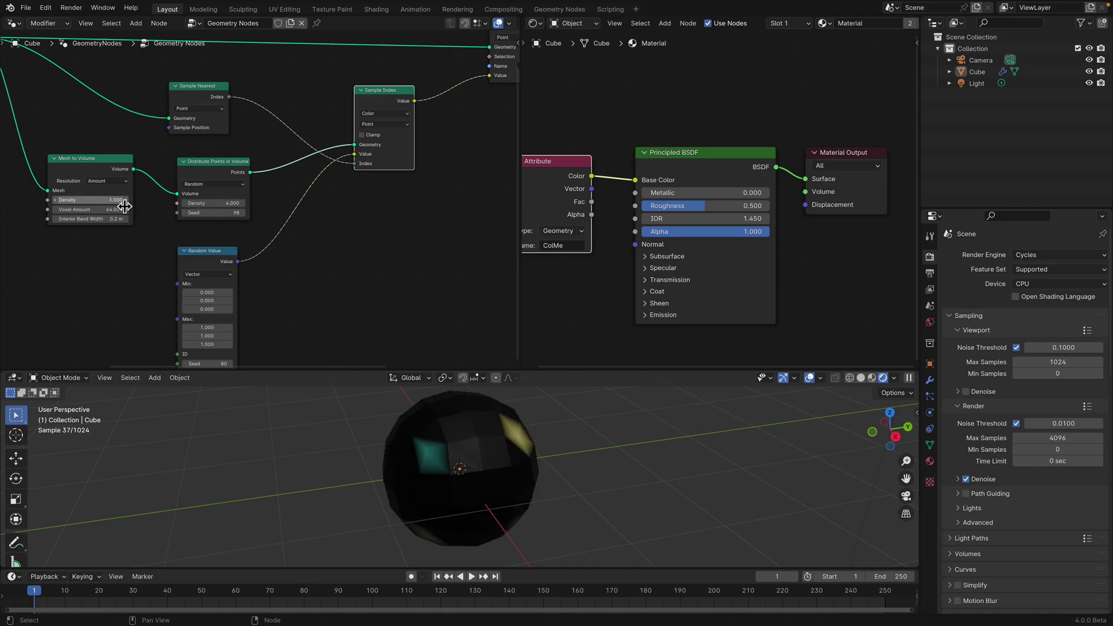
pyautogui.moveTo(124, 206)
pyautogui.mouseDown()
pyautogui.moveTo(148, 206)
pyautogui.moveTo(107, 200)
pyautogui.mouseUp()
pyautogui.moveTo(200, 213); pyautogui.dragTo(243, 212)
# Tidy the positions of the Distribute Points in Volume, Sample Nearest and Sample Index nodes and save the file
pyautogui.moveTo(215, 169); pyautogui.dragTo(202, 174)
pyautogui.scroll(-2, 203, 152)
pyautogui.moveTo(204, 102); pyautogui.dragTo(220, 110)
pyautogui.moveTo(365, 117); pyautogui.dragTo(357, 110)
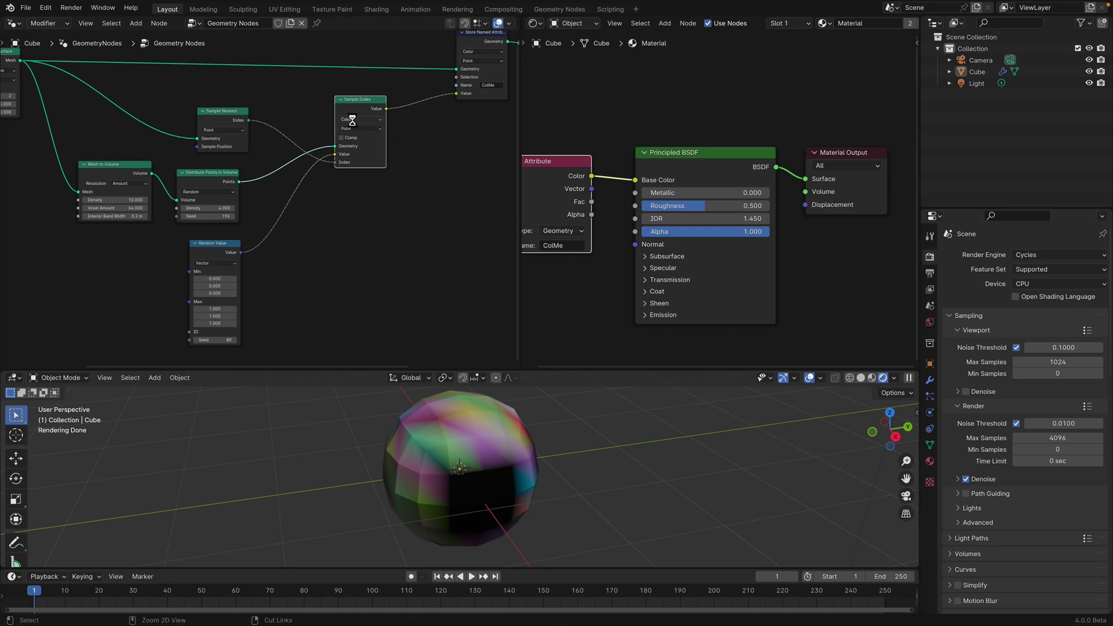
pyautogui.hotkey('ctrl', 's')
# Raise the Random Value seed further to vary the colors and inspect the sphere from another side
pyautogui.moveTo(215, 340); pyautogui.dragTo(255, 340)
pyautogui.moveTo(418, 516); pyautogui.dragTo(313, 516, button='middle')
pyautogui.moveTo(220, 339); pyautogui.dragTo(292, 340)
# Try a lower Subdivision Surface level and restore it to 2
pyautogui.moveTo(320, 236); pyautogui.dragTo(418, 275, button='middle')
pyautogui.scroll(-1, 162, 182)
pyautogui.click(88, 140)
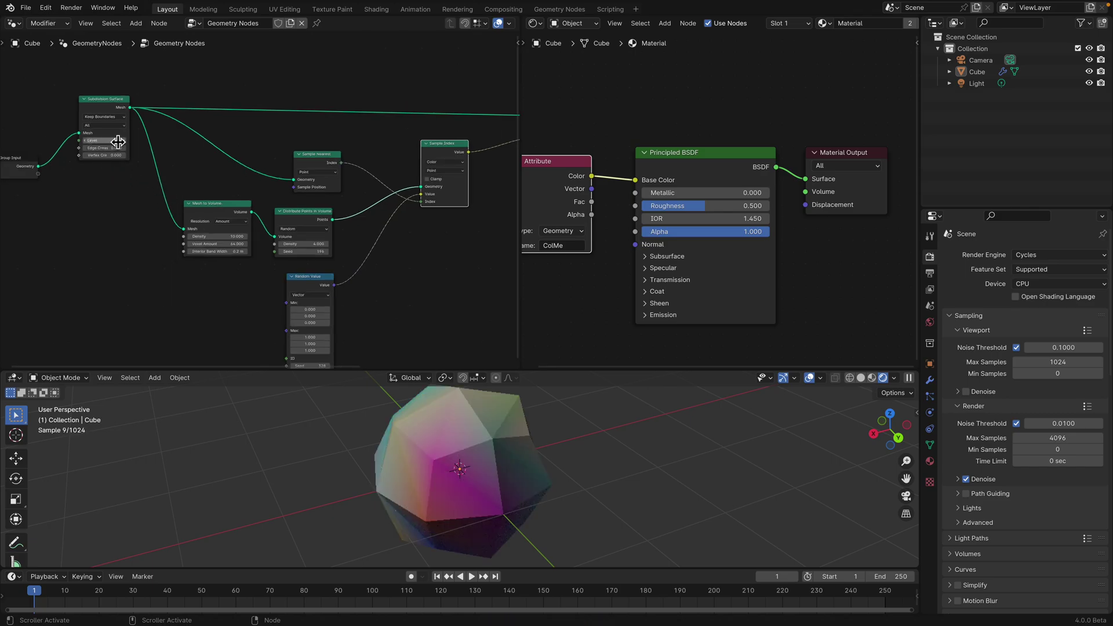
pyautogui.click(123, 142)
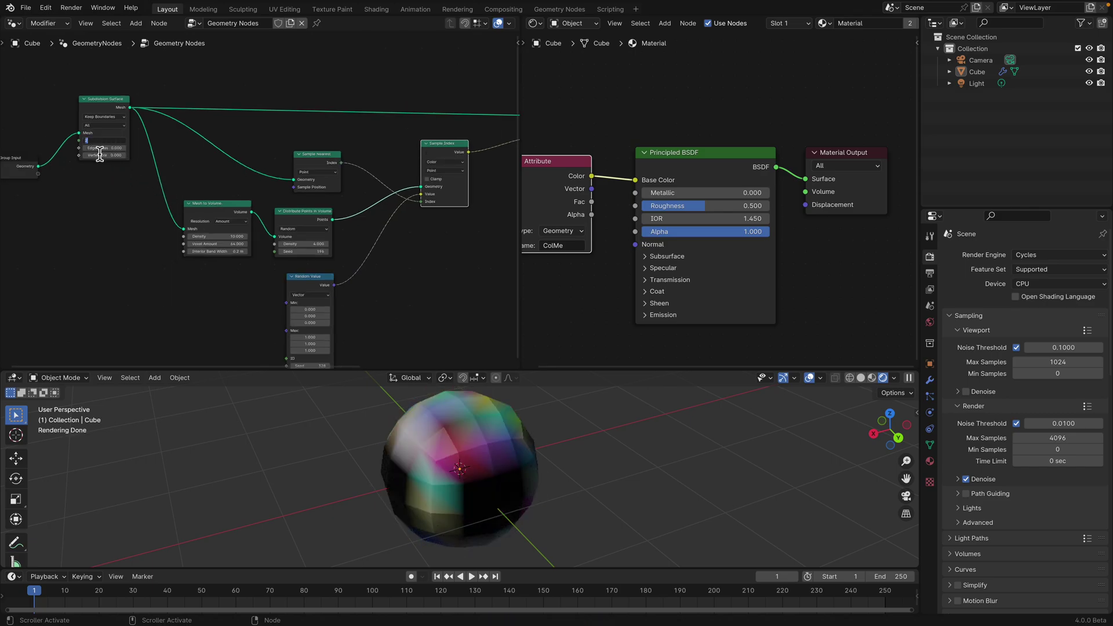
# Tidy the Group Input, Subdivision Surface and sampling nodes and save the file
pyautogui.moveTo(10, 161); pyautogui.dragTo(62, 171, button='middle')
pyautogui.moveTo(63, 172); pyautogui.dragTo(62, 118)
pyautogui.moveTo(148, 119); pyautogui.dragTo(135, 122)
pyautogui.moveTo(173, 133); pyautogui.dragTo(166, 150, button='middle')
pyautogui.moveTo(300, 153); pyautogui.dragTo(187, 151, button='middle')
pyautogui.keyDown('ctrl'); pyautogui.moveTo(187, 151); pyautogui.dragTo(224, 179, button='middle'); pyautogui.keyUp('ctrl')
pyautogui.hotkey('ctrl', 's')
pyautogui.moveTo(261, 173); pyautogui.dragTo(266, 143)
pyautogui.moveTo(404, 176); pyautogui.dragTo(335, 169, button='middle')
pyautogui.moveTo(335, 169); pyautogui.dragTo(334, 167)
pyautogui.moveTo(323, 199); pyautogui.dragTo(311, 194, button='middle')
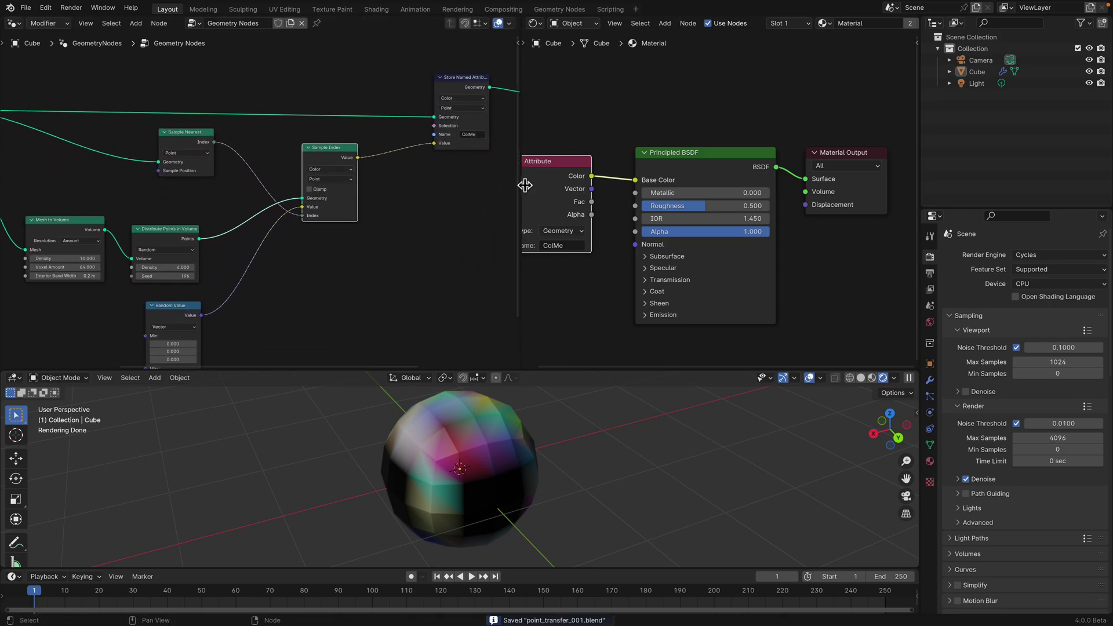
# Widen the geometry node editor and feed the Distribute Points in Volume Points into Sample Nearest's Geometry
pyautogui.moveTo(520, 186); pyautogui.dragTo(627, 195)
pyautogui.moveTo(237, 139); pyautogui.dragTo(272, 141, button='middle')
pyautogui.moveTo(262, 141); pyautogui.dragTo(279, 146)
pyautogui.keyDown('ctrl'); pyautogui.hscroll(-2, 140, 138); pyautogui.keyUp('ctrl')
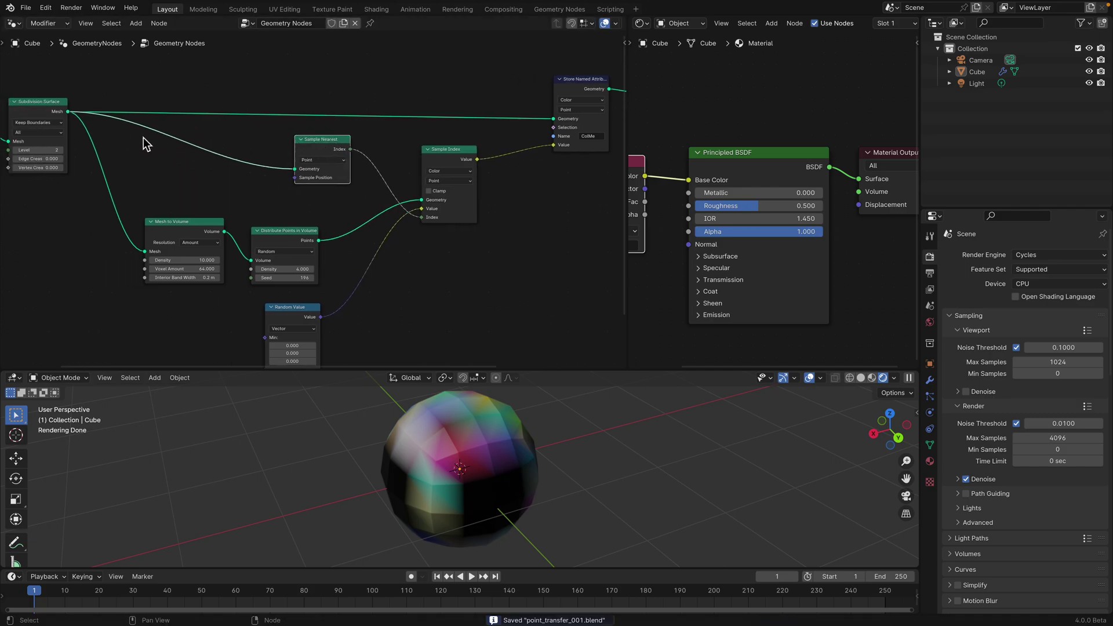
pyautogui.moveTo(297, 227); pyautogui.dragTo(332, 210)
pyautogui.moveTo(301, 174); pyautogui.dragTo(360, 170)
# Raise the Mesh to Volume density and set the Distribute Points in Volume density to 41.6 with a new seed
pyautogui.moveTo(200, 262)
pyautogui.mouseDown()
pyautogui.moveTo(322, 258)
pyautogui.moveTo(203, 260)
pyautogui.mouseUp()
pyautogui.moveTo(278, 266); pyautogui.dragTo(313, 266)
pyautogui.moveTo(203, 222); pyautogui.dragTo(183, 212)
# Move the Random Value node directly beneath Distribute Points in Volume, change its seed and save the file
pyautogui.moveTo(281, 308); pyautogui.dragTo(268, 280)
pyautogui.moveTo(268, 280); pyautogui.dragTo(249, 249, button='middle')
pyautogui.moveTo(251, 352); pyautogui.dragTo(301, 351)
pyautogui.moveTo(335, 436); pyautogui.dragTo(250, 436, button='middle')
pyautogui.hotkey('ctrl', 's')
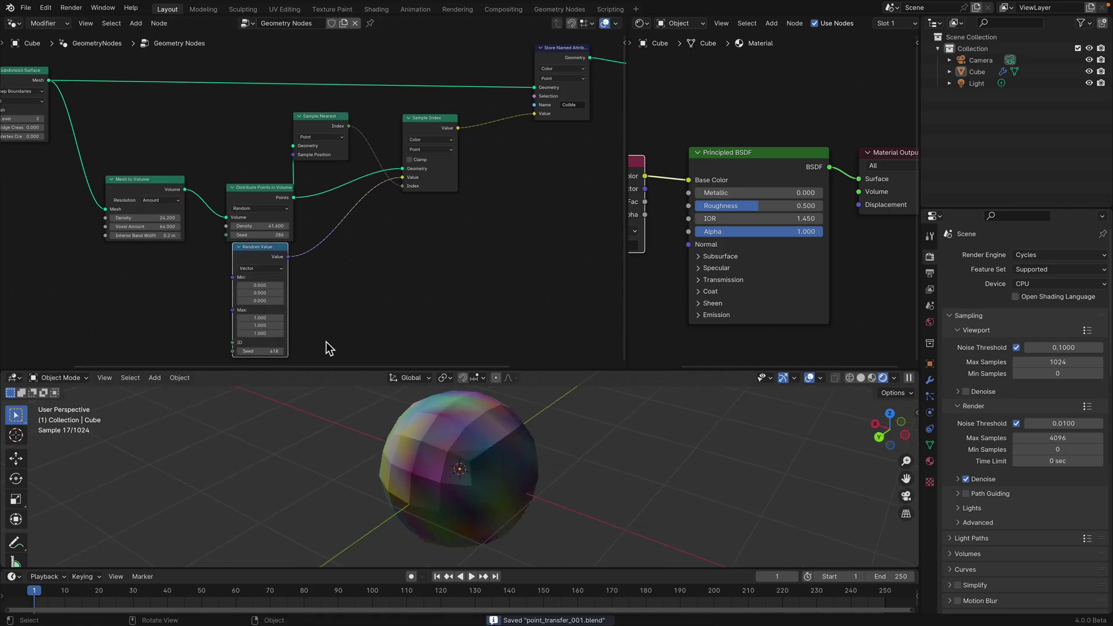
# Enlarge the 3D viewport and compare the sphere in the other shading modes before returning to Rendered
pyautogui.moveTo(404, 210); pyautogui.dragTo(387, 225, button='middle')
pyautogui.moveTo(415, 136); pyautogui.dragTo(416, 138)
pyautogui.moveTo(416, 138); pyautogui.dragTo(272, 152, button='middle')
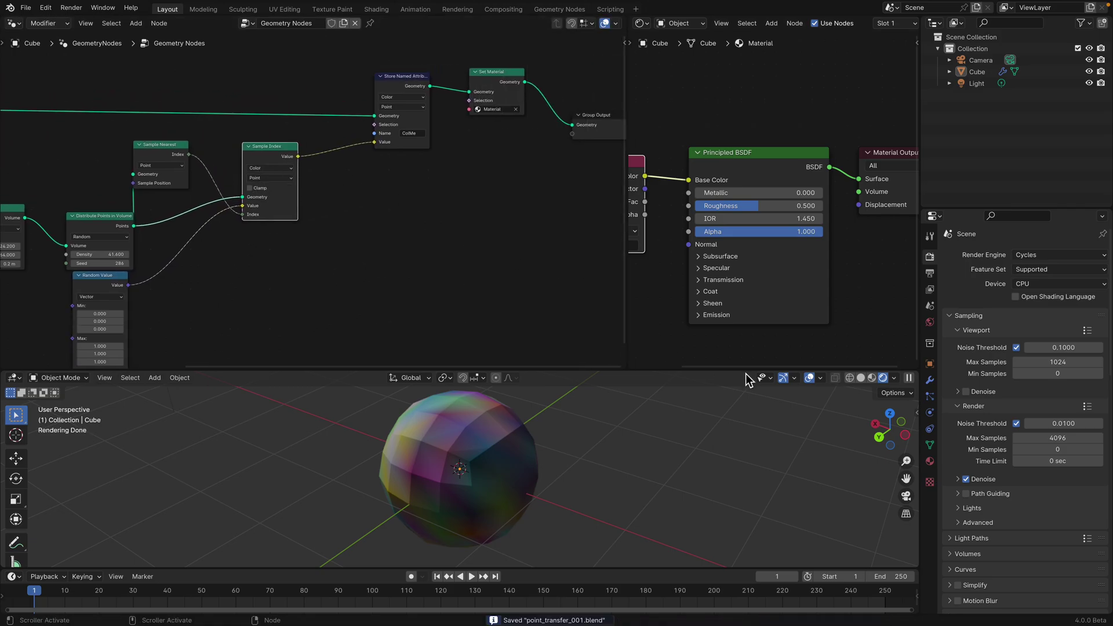
pyautogui.moveTo(749, 372); pyautogui.dragTo(754, 317)
pyautogui.click(872, 323)
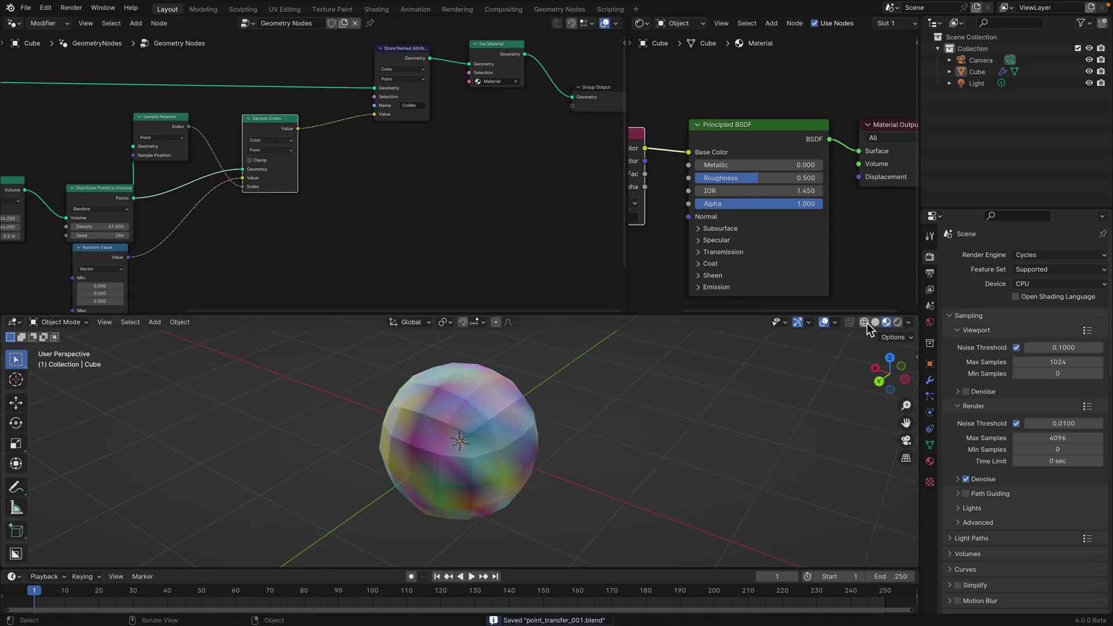
pyautogui.click(874, 323)
pyautogui.click(886, 322)
pyautogui.click(894, 322)
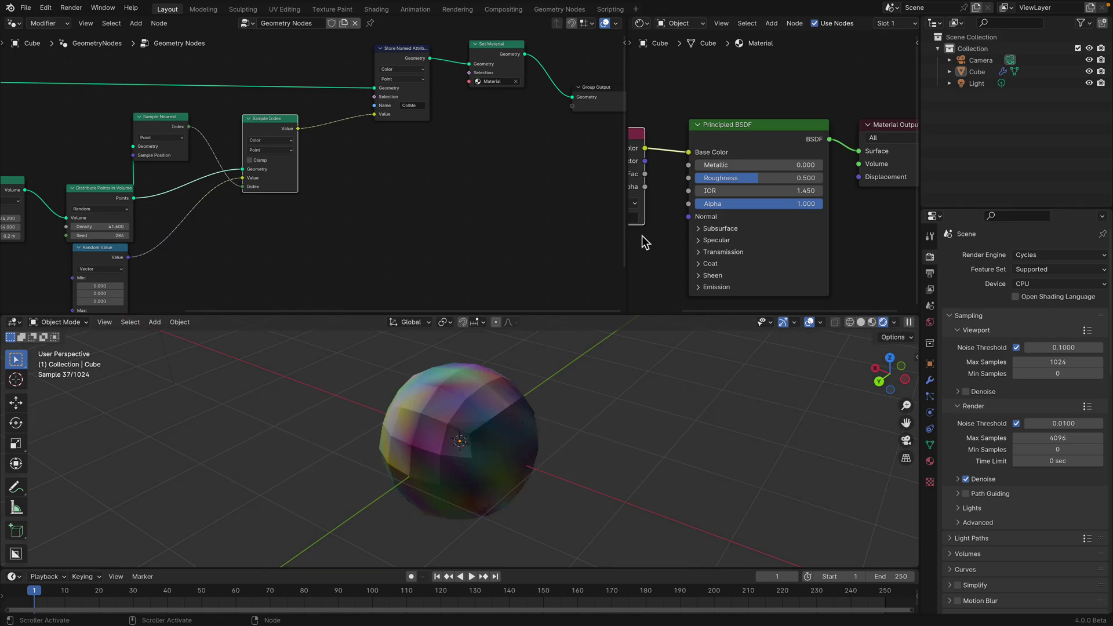
# Move Group Output up, widen the Shader Editor until the whole material node chain fits, and save the file
pyautogui.moveTo(629, 233); pyautogui.dragTo(682, 232)
pyautogui.moveTo(562, 177); pyautogui.dragTo(504, 223, button='middle')
pyautogui.moveTo(569, 133); pyautogui.dragTo(570, 105)
pyautogui.moveTo(620, 122); pyautogui.dragTo(569, 118, button='middle')
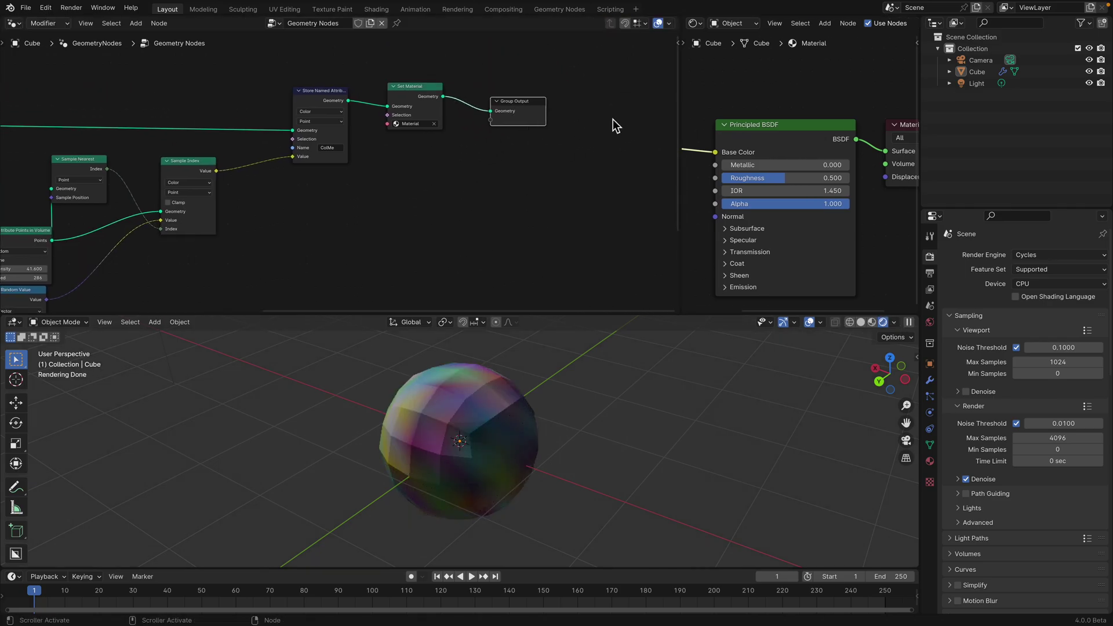
pyautogui.scroll(-3, 751, 142)
pyautogui.moveTo(751, 142); pyautogui.dragTo(766, 116, button='middle')
pyautogui.scroll(-1, 746, 136)
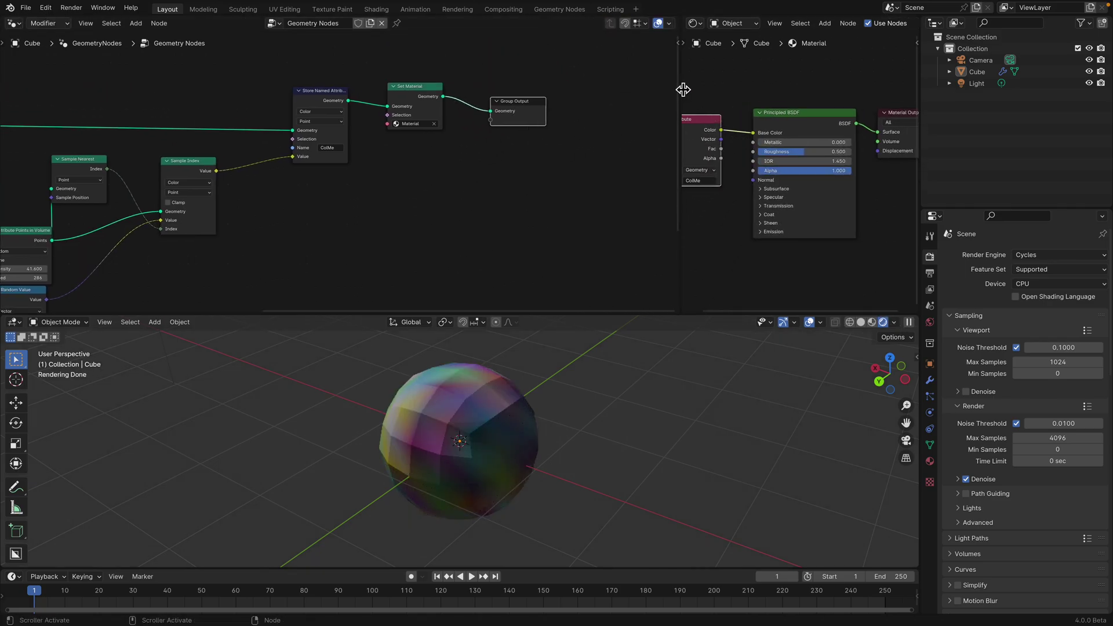
pyautogui.moveTo(683, 89); pyautogui.dragTo(511, 89)
pyautogui.scroll(2, 637, 127)
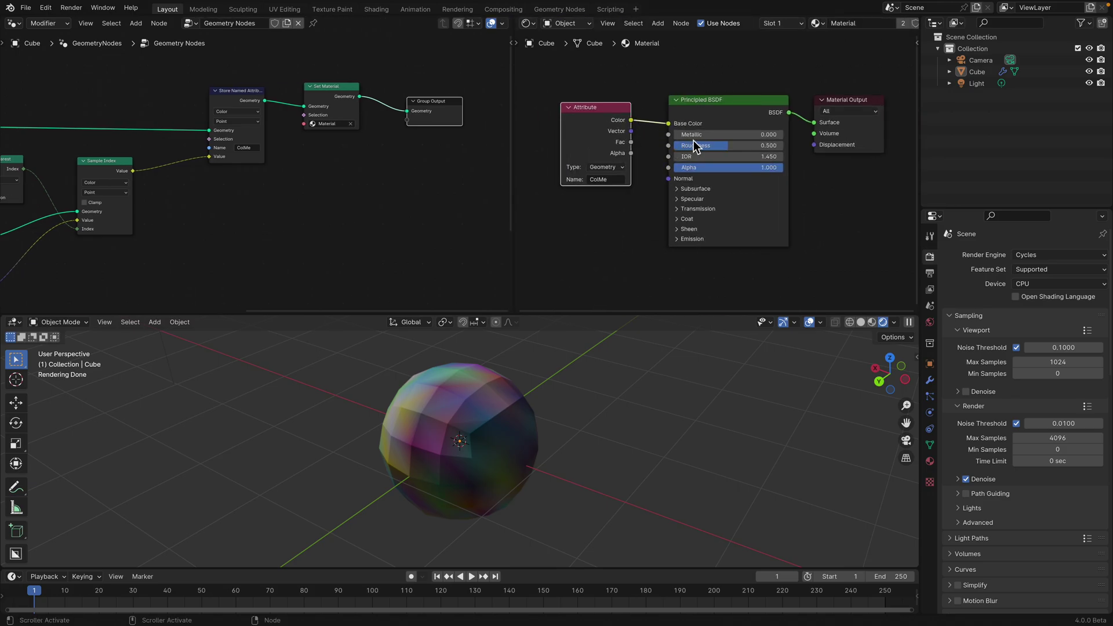
pyautogui.moveTo(462, 339); pyautogui.dragTo(607, 384, button='middle')
pyautogui.hotkey('ctrl', 's')
# Review the sampling chain's output end and nudge the Store Named Attribute node
pyautogui.moveTo(154, 181); pyautogui.dragTo(291, 189, button='middle')
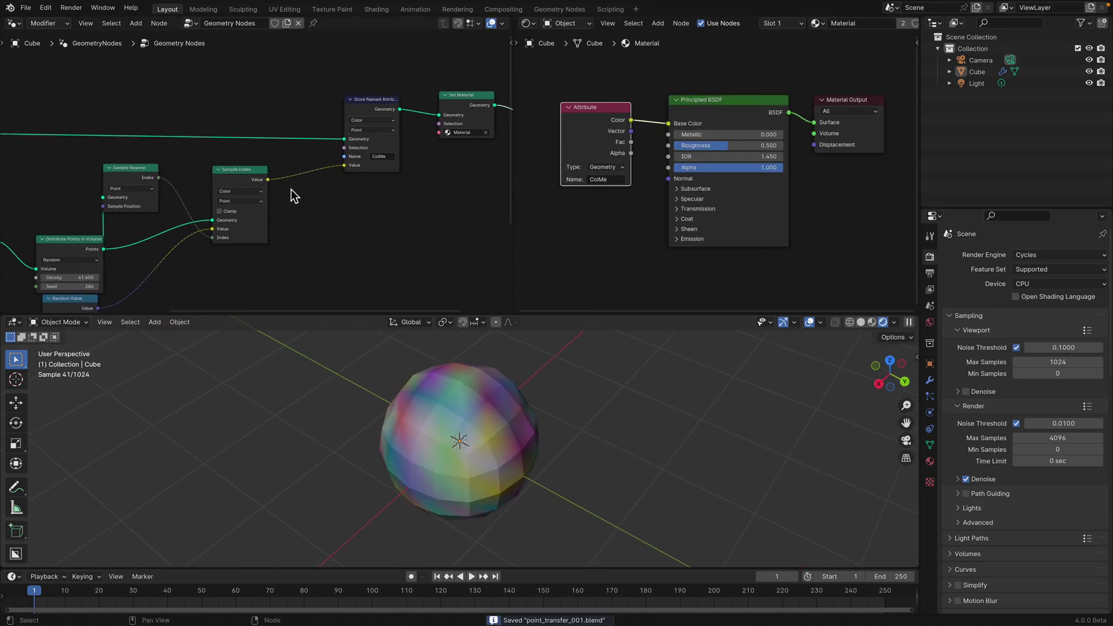
pyautogui.moveTo(379, 160); pyautogui.dragTo(234, 154, button='middle')
pyautogui.scroll(2, 233, 154)
pyautogui.moveTo(225, 92); pyautogui.dragTo(216, 85)
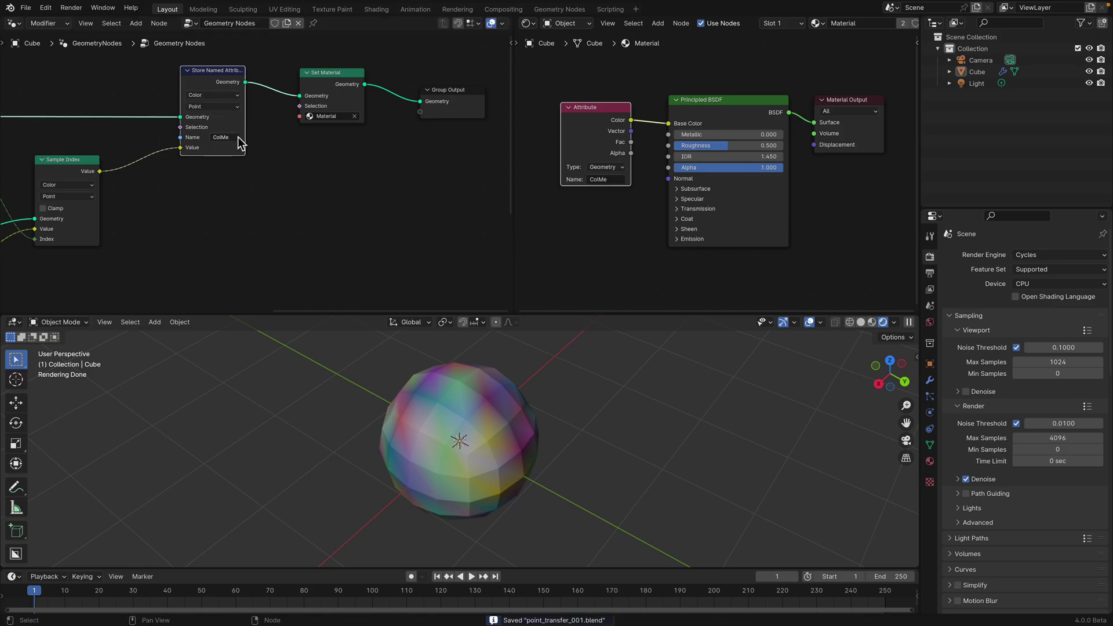
pyautogui.moveTo(237, 144); pyautogui.dragTo(354, 161, button='middle')
pyautogui.moveTo(235, 131); pyautogui.dragTo(266, 134)
# Rearrange the sampling and Mesh to Volume nodes, set the Mesh to Volume density to 10 and save the file
pyautogui.moveTo(167, 208); pyautogui.dragTo(163, 184)
pyautogui.moveTo(163, 184); pyautogui.dragTo(279, 163, button='middle')
pyautogui.scroll(-2, 279, 163)
pyautogui.moveTo(180, 170); pyautogui.dragTo(171, 108)
pyautogui.moveTo(166, 123); pyautogui.dragTo(165, 131, button='middle')
pyautogui.moveTo(157, 121); pyautogui.dragTo(154, 122)
pyautogui.press('Return')
pyautogui.hotkey('ctrl', 's')
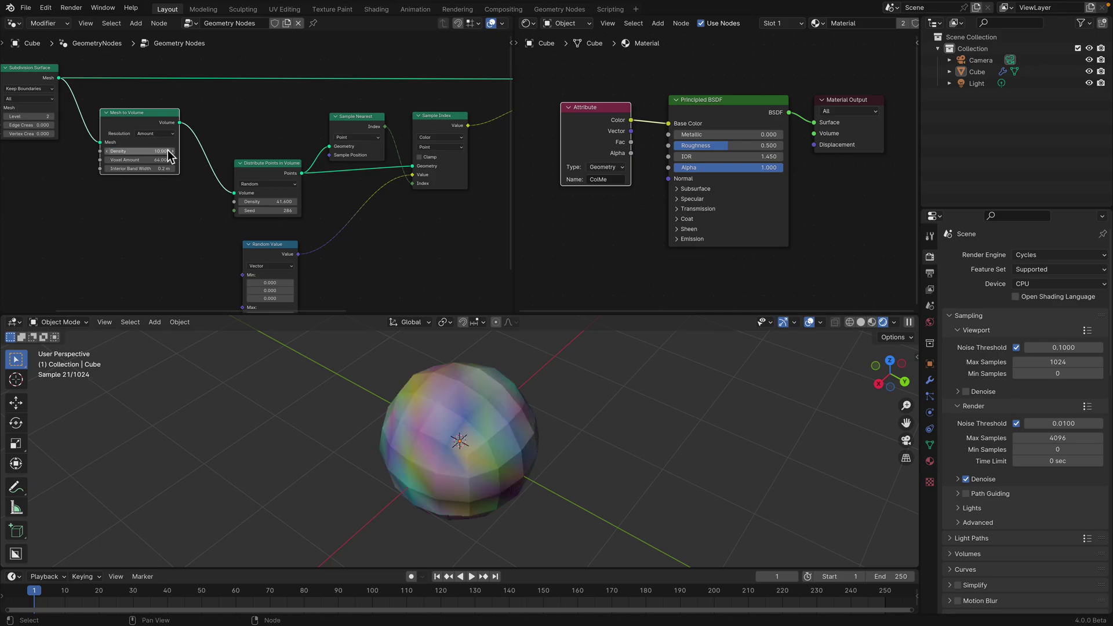
# Set the Random Value seed to 502 and nudge the Distribute Points in Volume and Sample Nearest nodes
pyautogui.moveTo(281, 290); pyautogui.dragTo(227, 233, button='middle')
pyautogui.moveTo(216, 292); pyautogui.dragTo(244, 292)
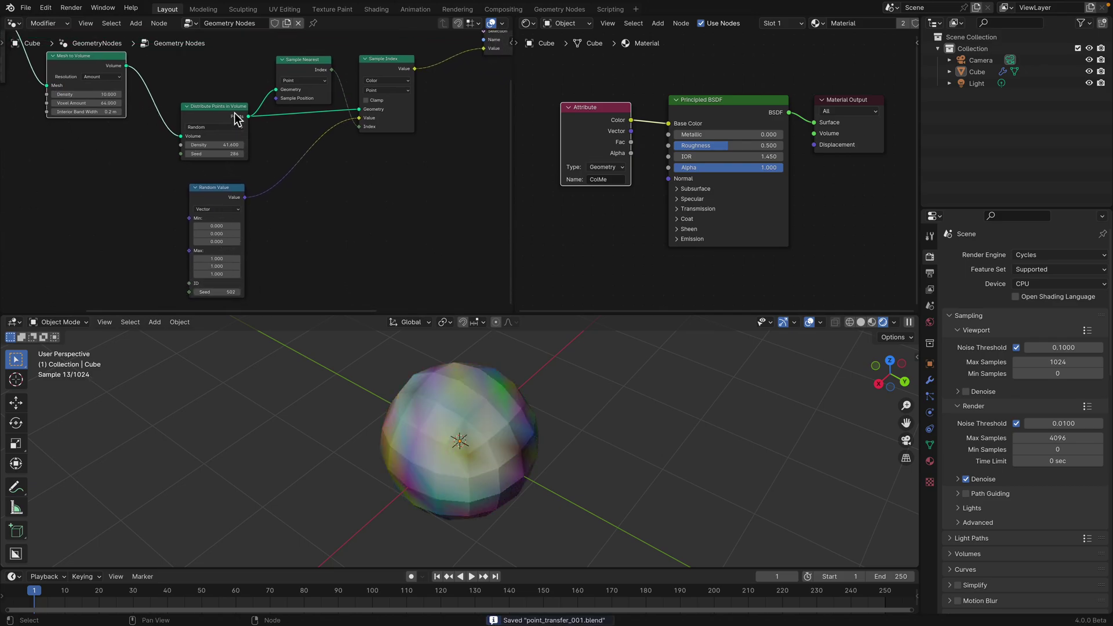
pyautogui.moveTo(234, 114); pyautogui.dragTo(214, 106)
pyautogui.moveTo(303, 70); pyautogui.dragTo(287, 63)
pyautogui.moveTo(304, 75); pyautogui.dragTo(294, 144, button='middle')
pyautogui.scroll(2, 288, 143)
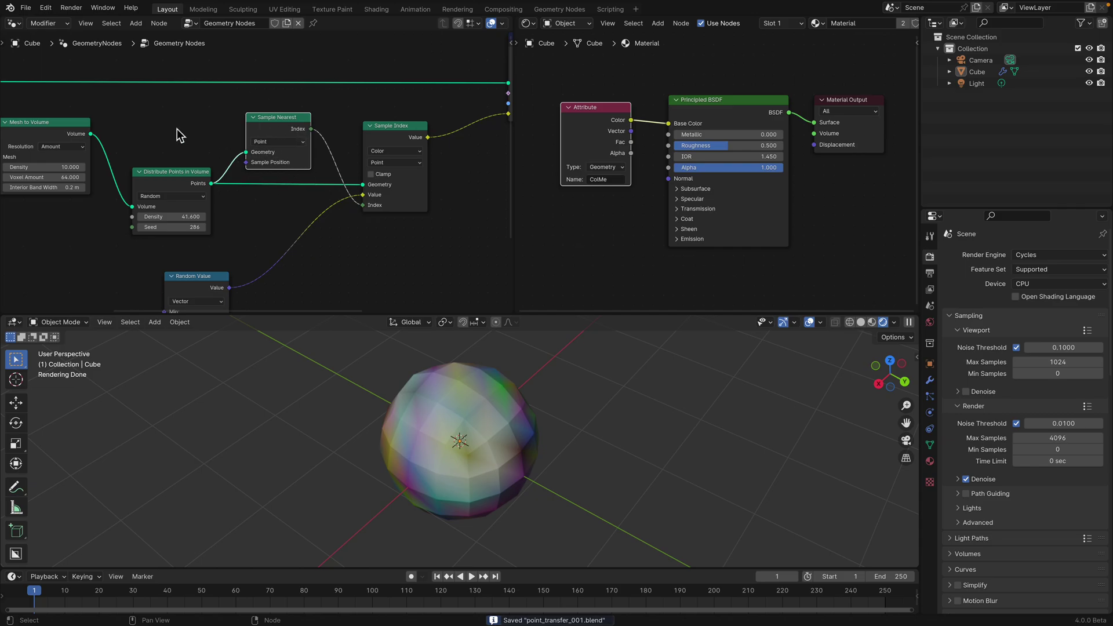
# Try a Position node linked to Sample Nearest's Sample Position, and delete that node again
pyautogui.hotkey('shift', 'a')
pyautogui.moveTo(177, 129)
pyautogui.write('pos')
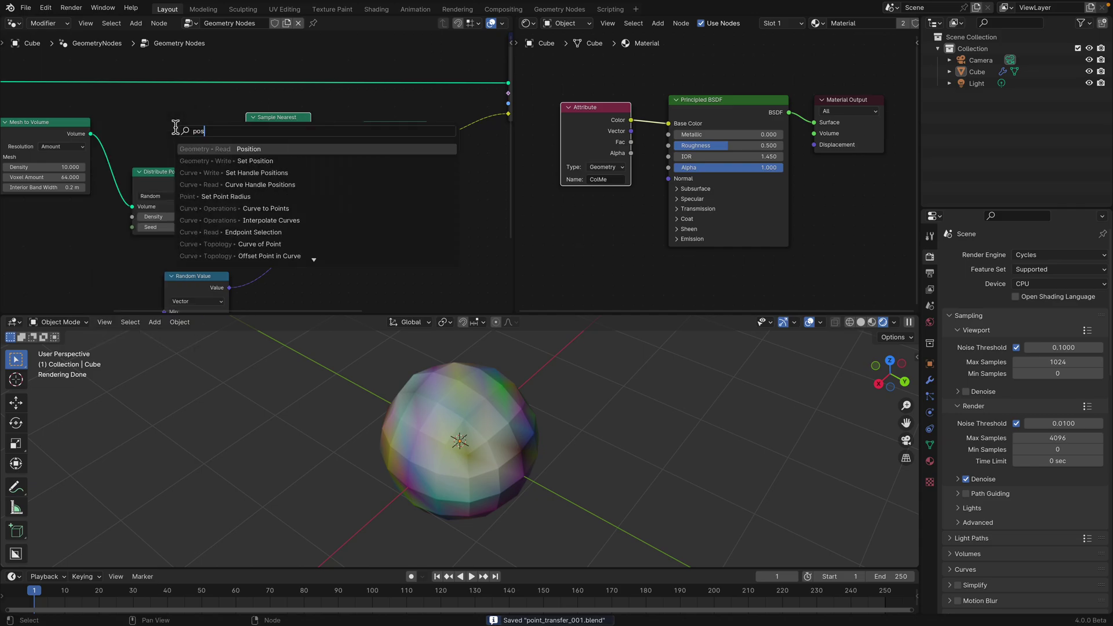
pyautogui.press('Return')
pyautogui.click(168, 133)
pyautogui.moveTo(221, 146); pyautogui.dragTo(248, 163)
pyautogui.press('Escape')
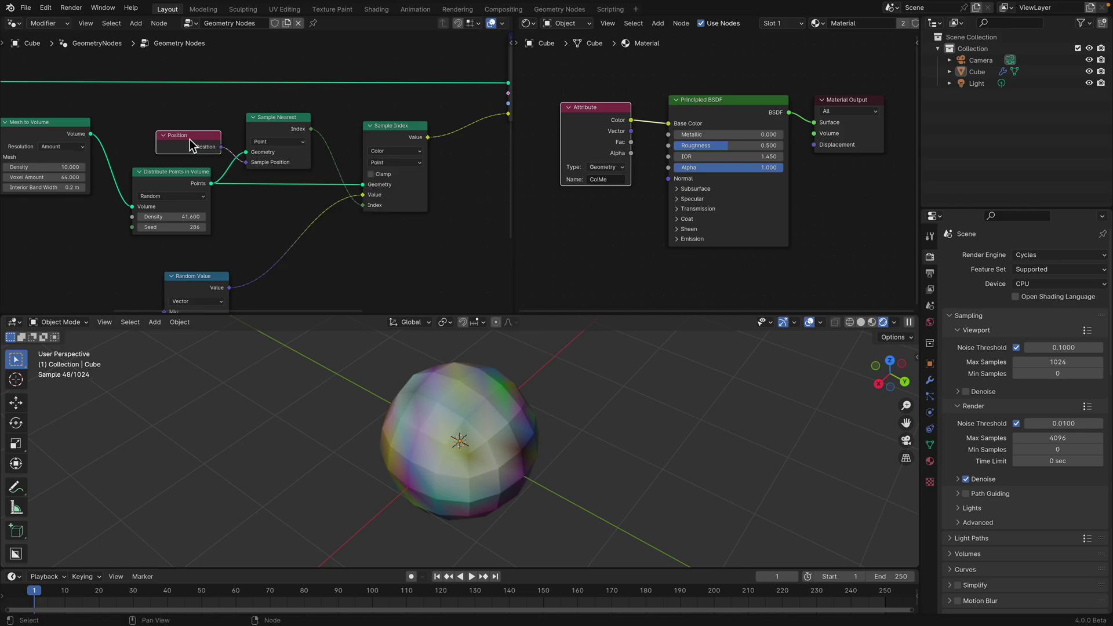
pyautogui.press('x')
# Set the Distribute Points in Volume density to 34 and save the file
pyautogui.click(168, 217)
pyautogui.write('34')
pyautogui.press('Return')
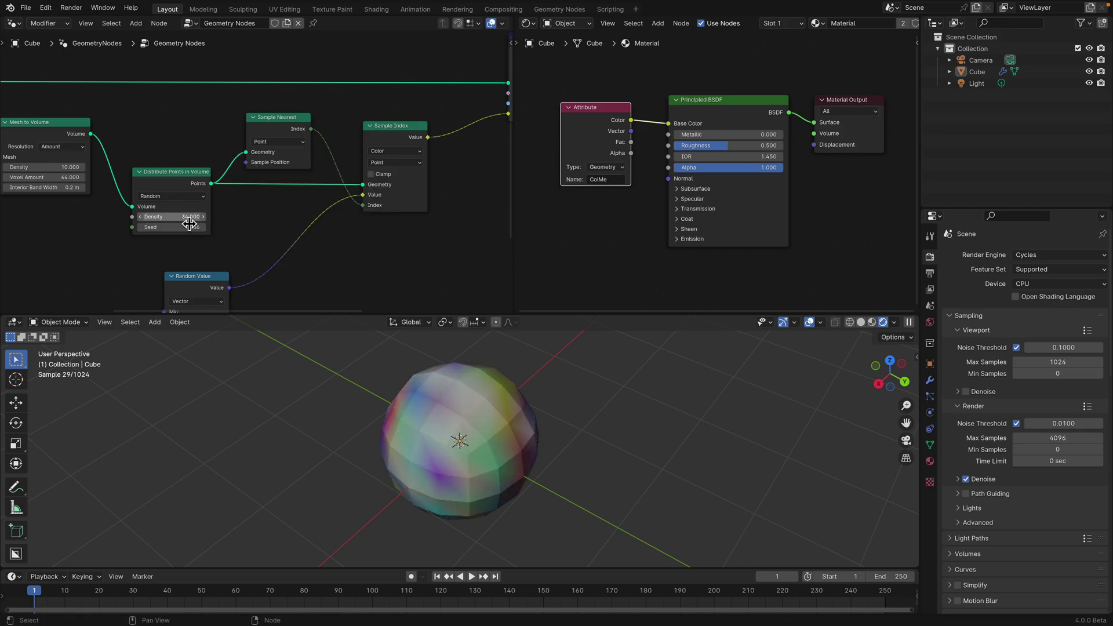
pyautogui.hotkey('ctrl', 's')
# Try the Grid distribution method on Distribute Points in Volume and switch it back to Random
pyautogui.moveTo(217, 199); pyautogui.dragTo(182, 185, button='middle')
pyautogui.click(166, 182)
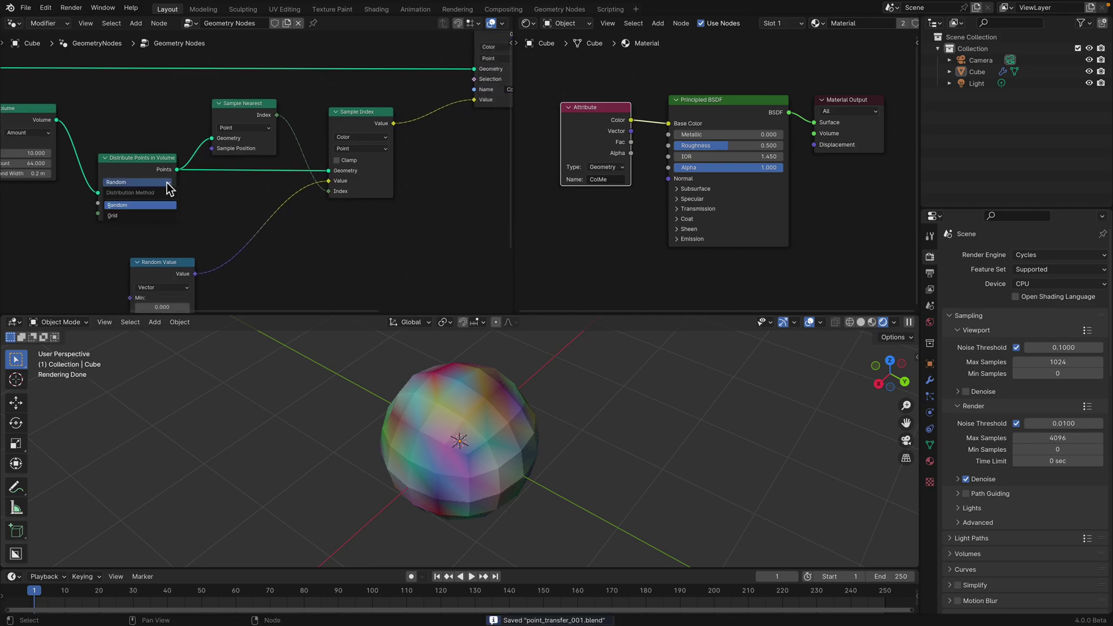
pyautogui.click(158, 215)
pyautogui.moveTo(435, 443); pyautogui.dragTo(363, 441, button='middle')
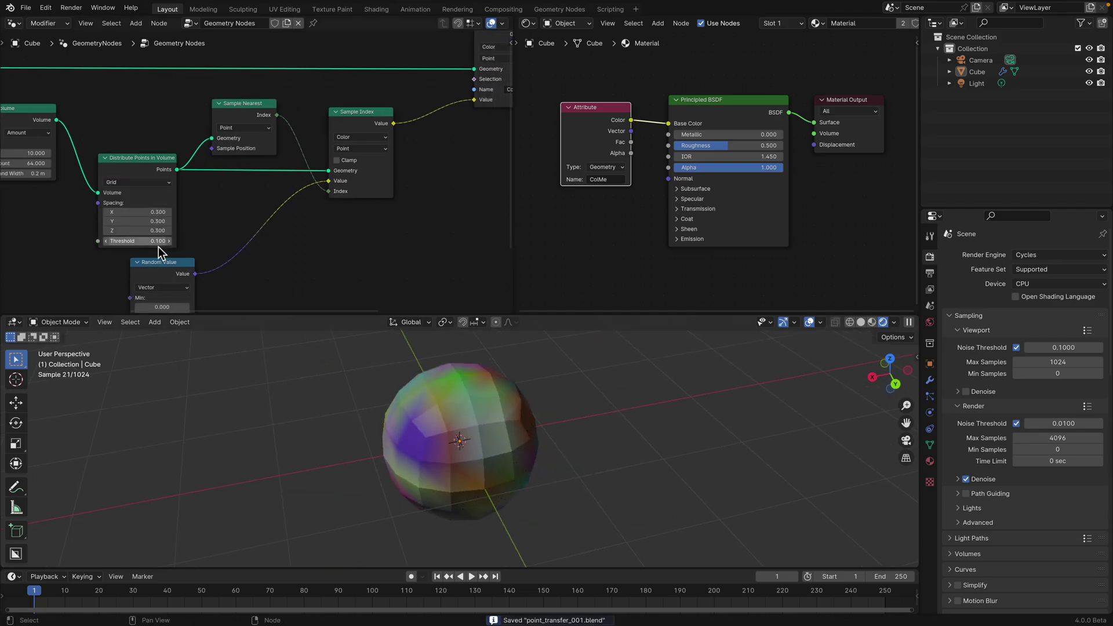
pyautogui.click(131, 182)
pyautogui.click(133, 203)
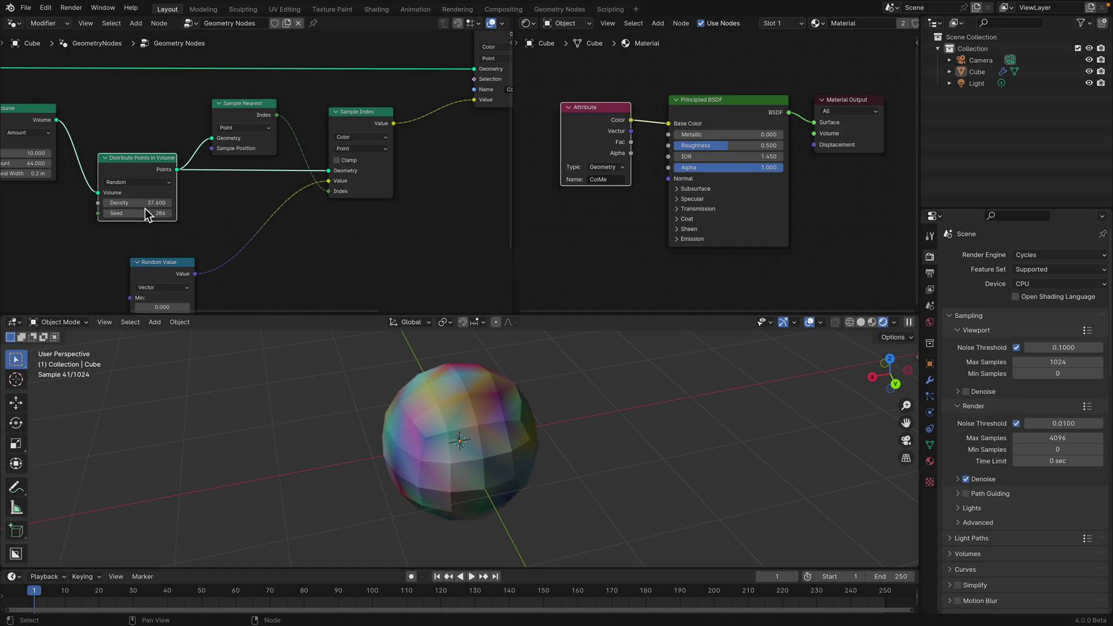
# Set the Distribute Points in Volume density to 41 with a new seed, save the file and widen the geometry node editor
pyautogui.moveTo(147, 203); pyautogui.dragTo(194, 210)
pyautogui.hotkey('ctrl', 's')
pyautogui.moveTo(336, 348); pyautogui.dragTo(289, 364, button='middle')
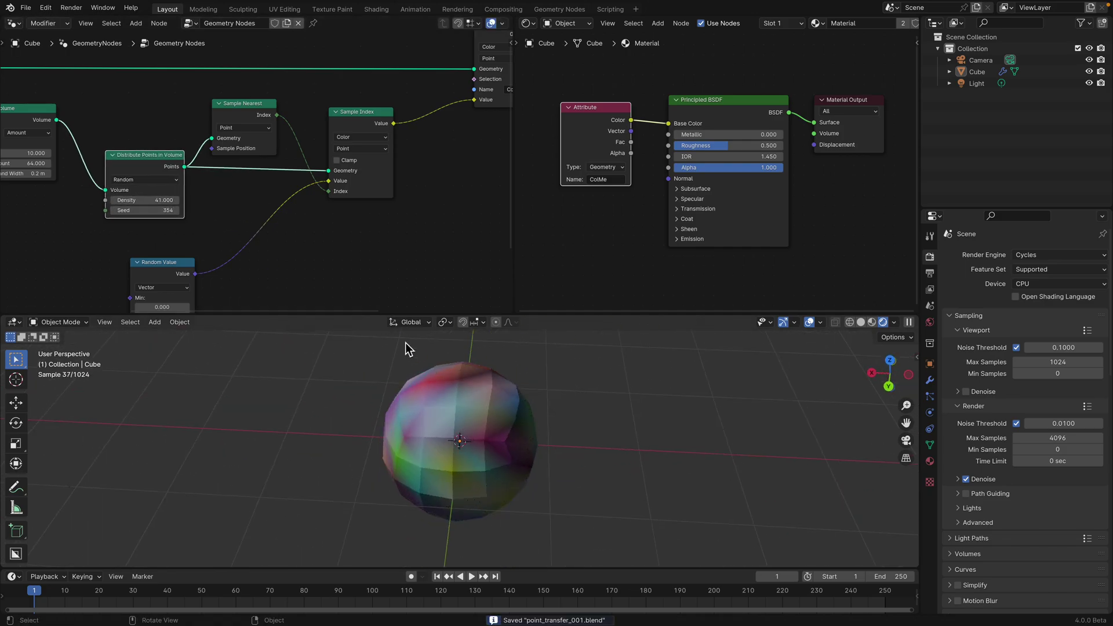
pyautogui.moveTo(416, 350); pyautogui.dragTo(406, 339, button='middle')
pyautogui.scroll(-3, 353, 218)
pyautogui.moveTo(511, 213); pyautogui.dragTo(666, 231)
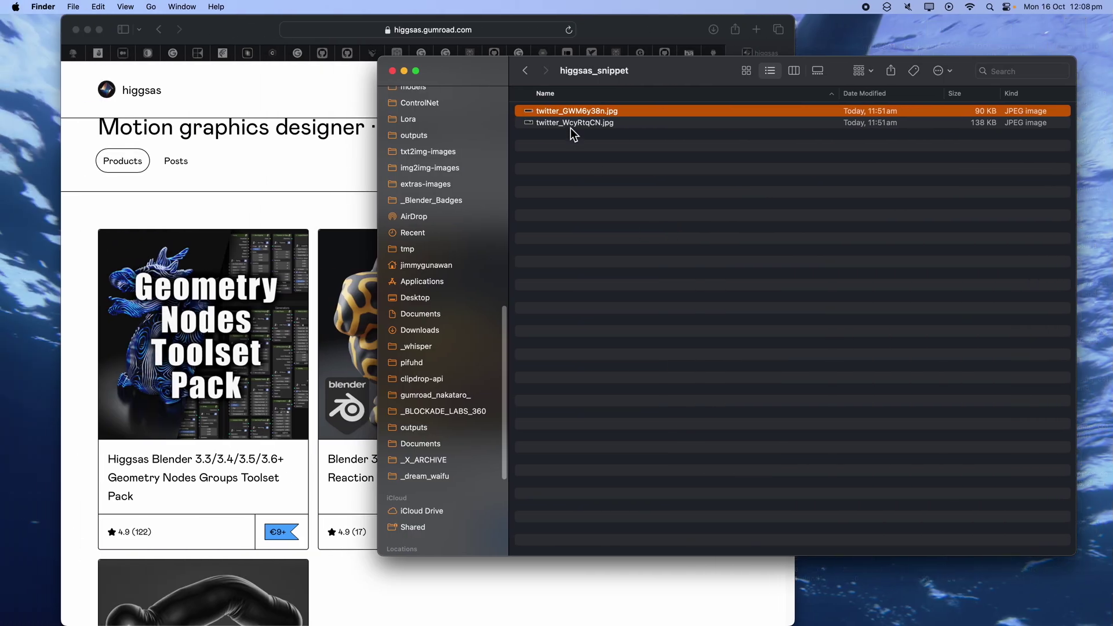
# Switch to Finder and preview the reference image twitter_WcyRtqCN.jpg in the higgsas_snippet folder
pyautogui.click(571, 124)
pyautogui.press('space')
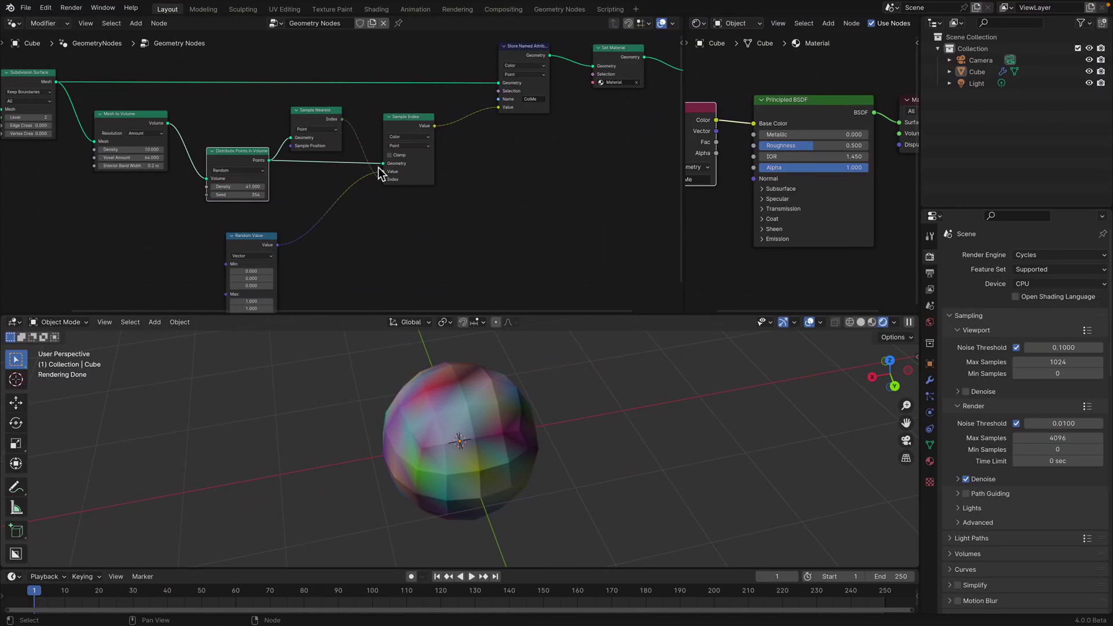
# Back in Blender, rearrange the Group Input, Subdivision Surface, Mesh to Volume and Distribute Points in Volume nodes
pyautogui.moveTo(385, 168); pyautogui.dragTo(254, 156, button='middle')
pyautogui.moveTo(45, 106); pyautogui.dragTo(39, 78)
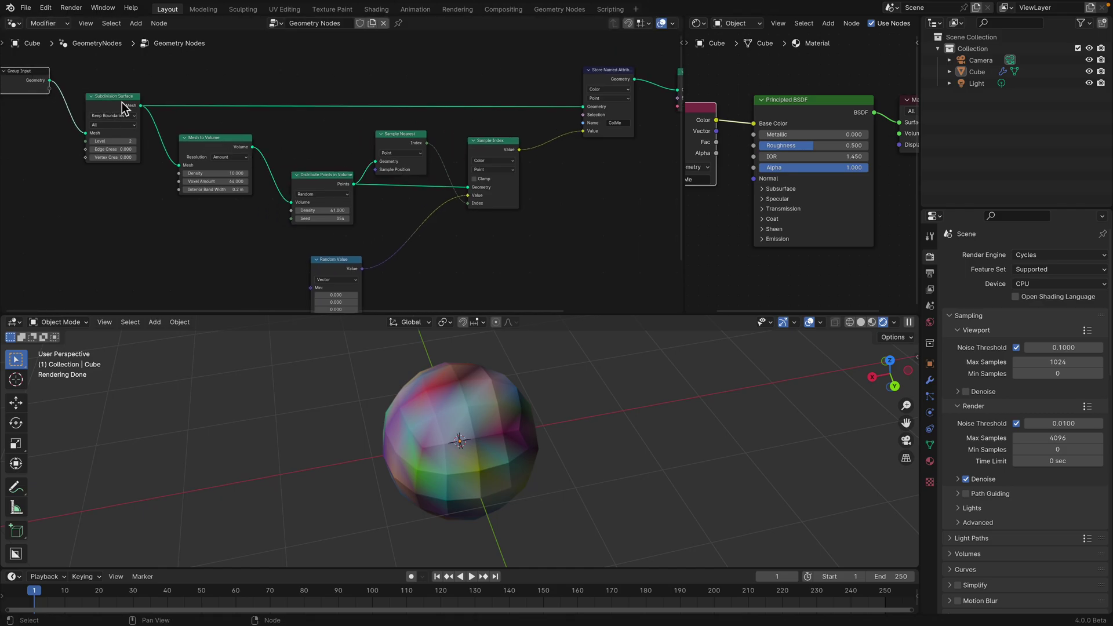
pyautogui.moveTo(123, 103); pyautogui.dragTo(107, 77)
pyautogui.moveTo(227, 145); pyautogui.dragTo(221, 150)
pyautogui.moveTo(308, 172); pyautogui.dragTo(287, 155)
pyautogui.moveTo(268, 105); pyautogui.dragTo(178, 119, button='middle')
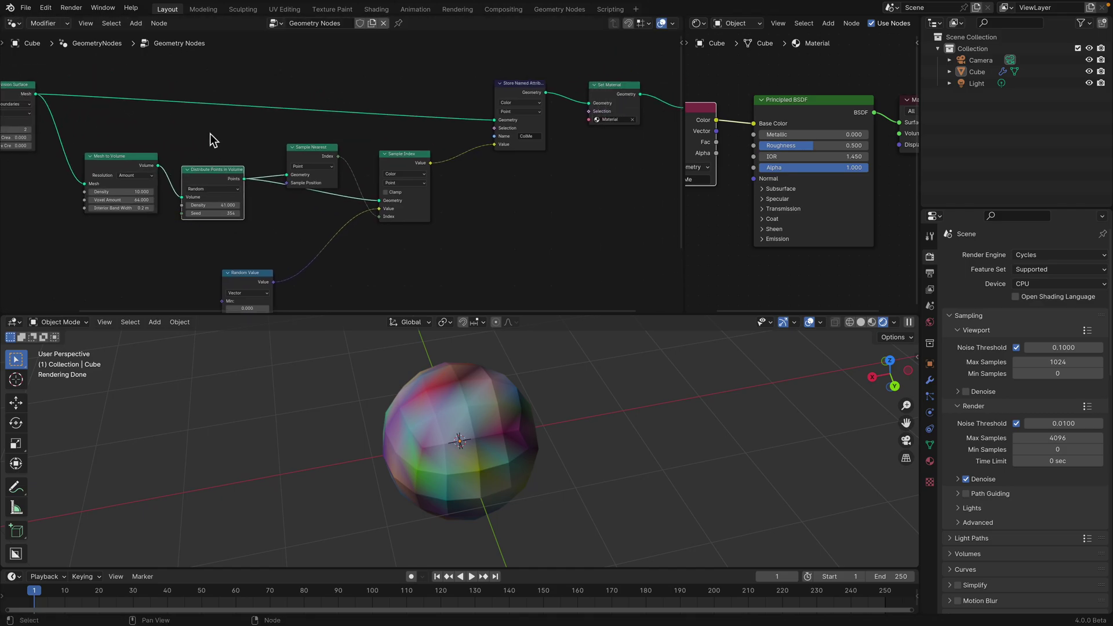
# Reposition the Store Named Attribute and Set Material nodes near the end of the node tree
pyautogui.moveTo(510, 96); pyautogui.dragTo(507, 88)
pyautogui.moveTo(607, 96); pyautogui.dragTo(590, 94)
pyautogui.scroll(-1, 561, 105)
pyautogui.moveTo(391, 115); pyautogui.dragTo(499, 121, button='middle')
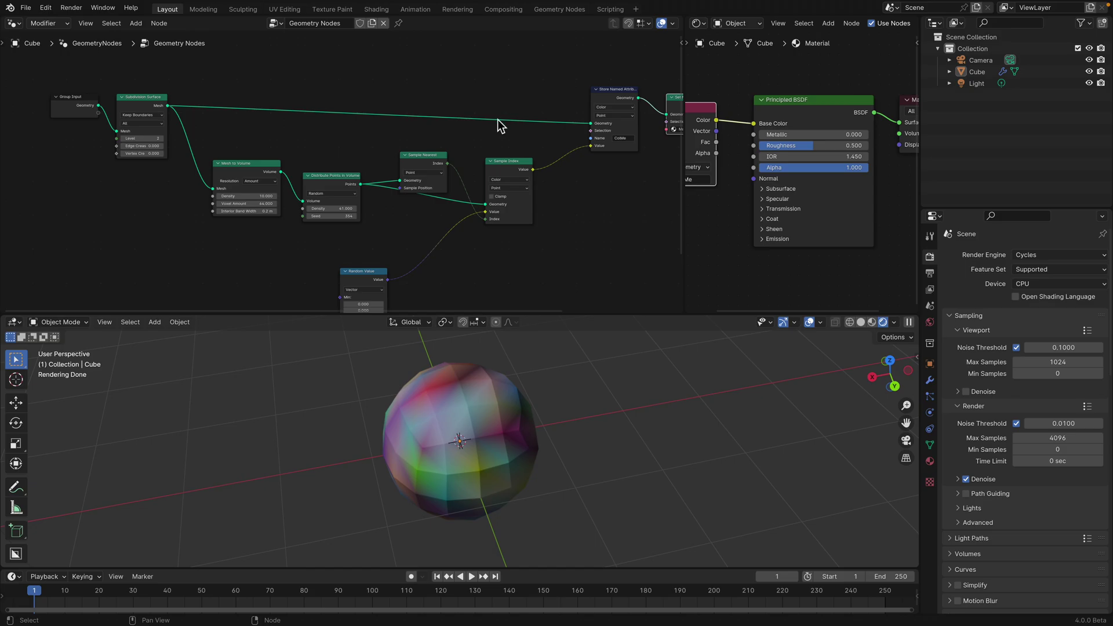
# Move Distribute Points in Volume and Mesh to Volume slightly up, and place Sample Nearest lower, beneath the Points link
pyautogui.scroll(2, 480, 115)
pyautogui.moveTo(469, 164); pyautogui.dragTo(474, 143, button='middle')
pyautogui.moveTo(342, 161); pyautogui.dragTo(339, 142)
pyautogui.moveTo(261, 145); pyautogui.dragTo(259, 134)
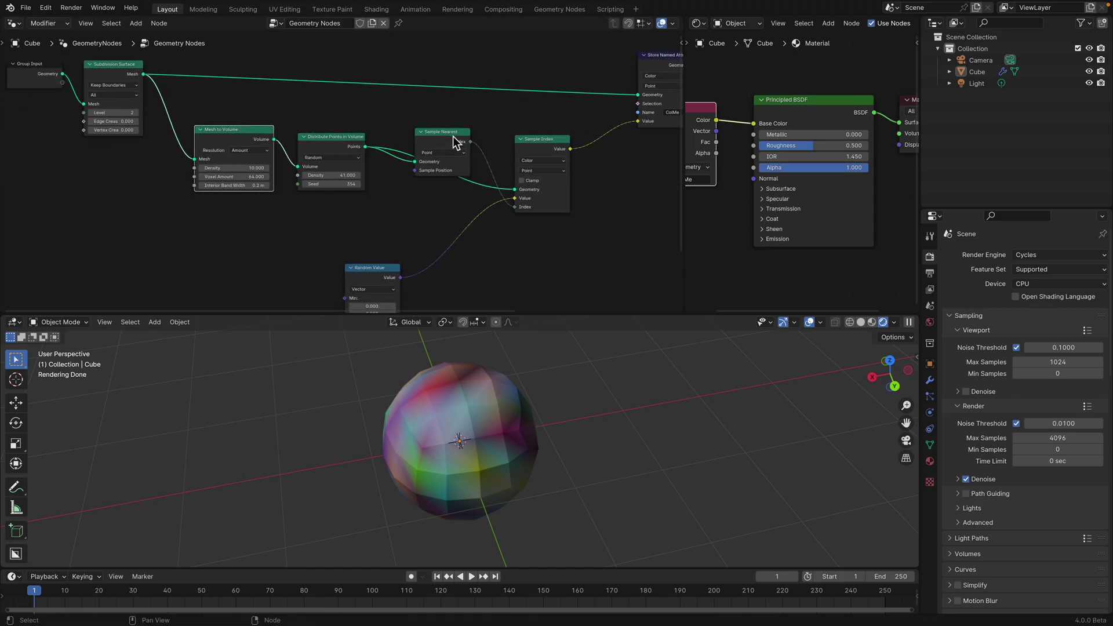
pyautogui.moveTo(452, 153); pyautogui.dragTo(431, 205)
pyautogui.moveTo(353, 145); pyautogui.dragTo(352, 129)
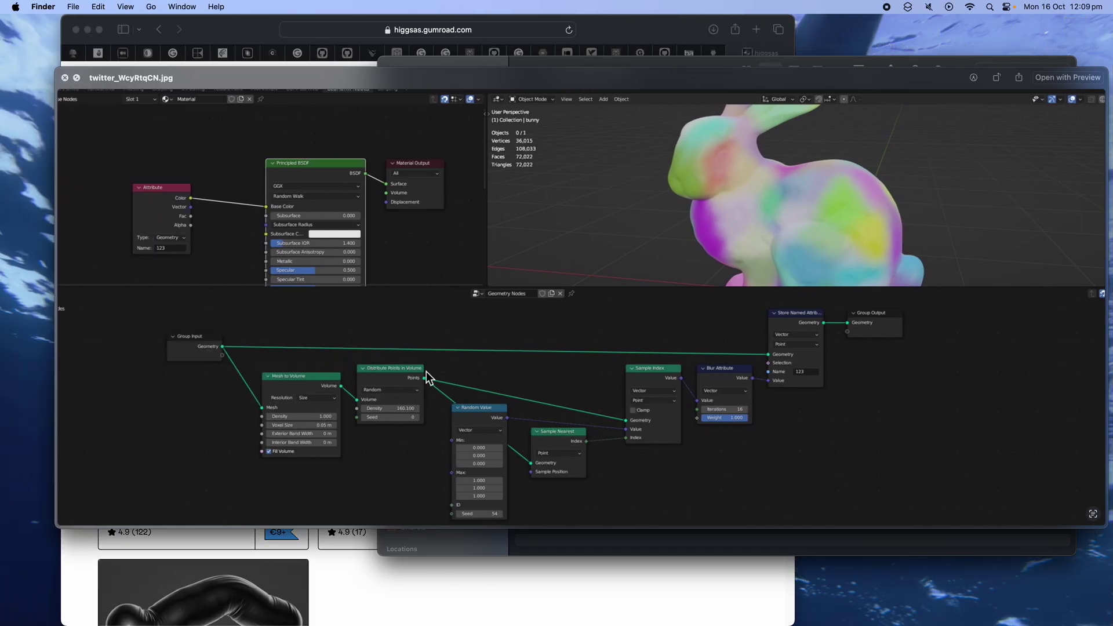
# Check the Mesh to Volume settings in the Finder reference preview, and set that node's Resolution to Size in Blender
pyautogui.press('Up')
pyautogui.press('Down')
pyautogui.hotkey('ctrl', 'Right')
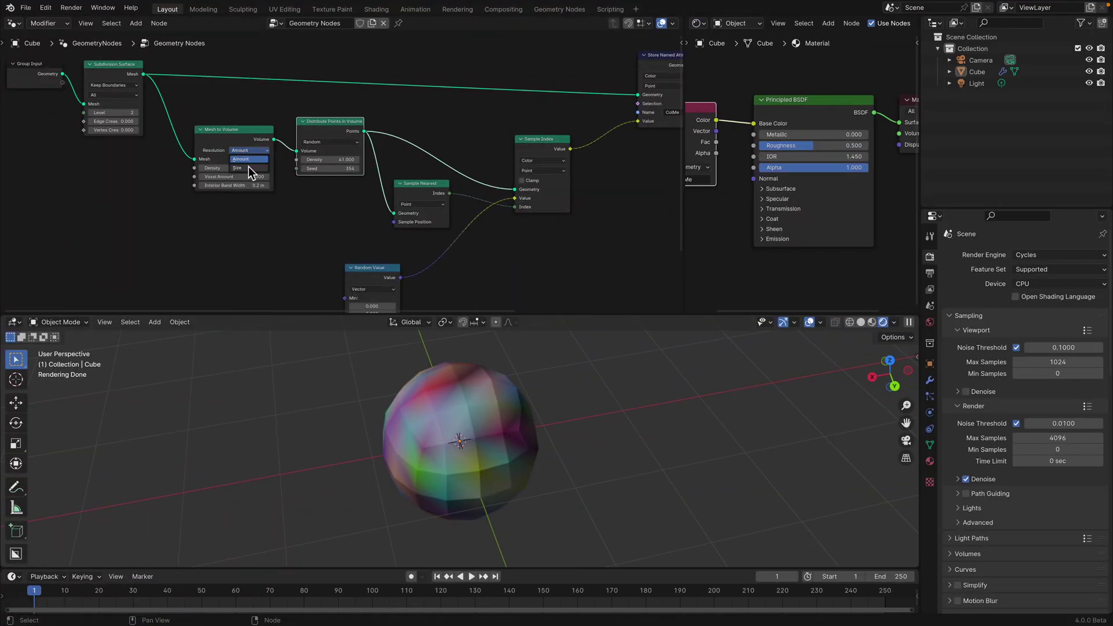
pyautogui.click(248, 168)
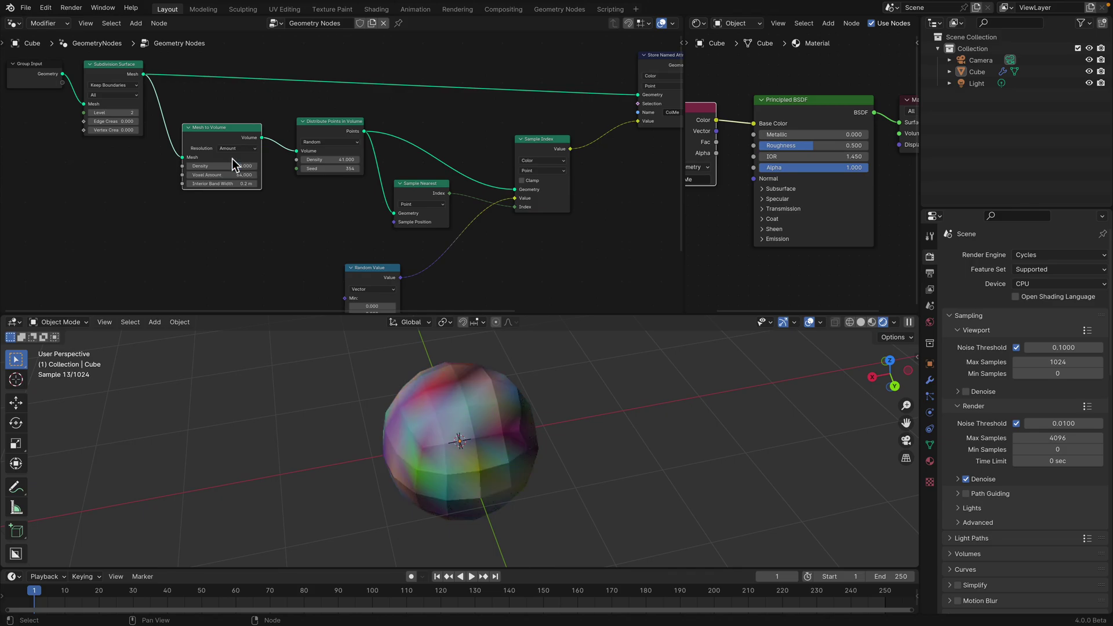
pyautogui.hotkey('ctrl', 'Left')
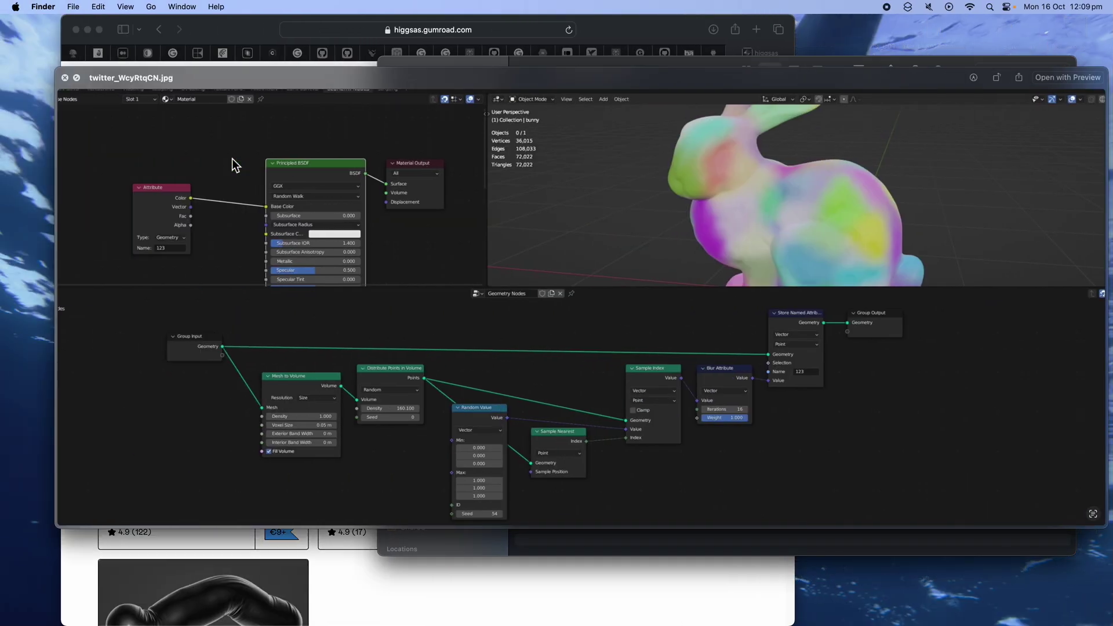
pyautogui.hotkey('ctrl', 'Right')
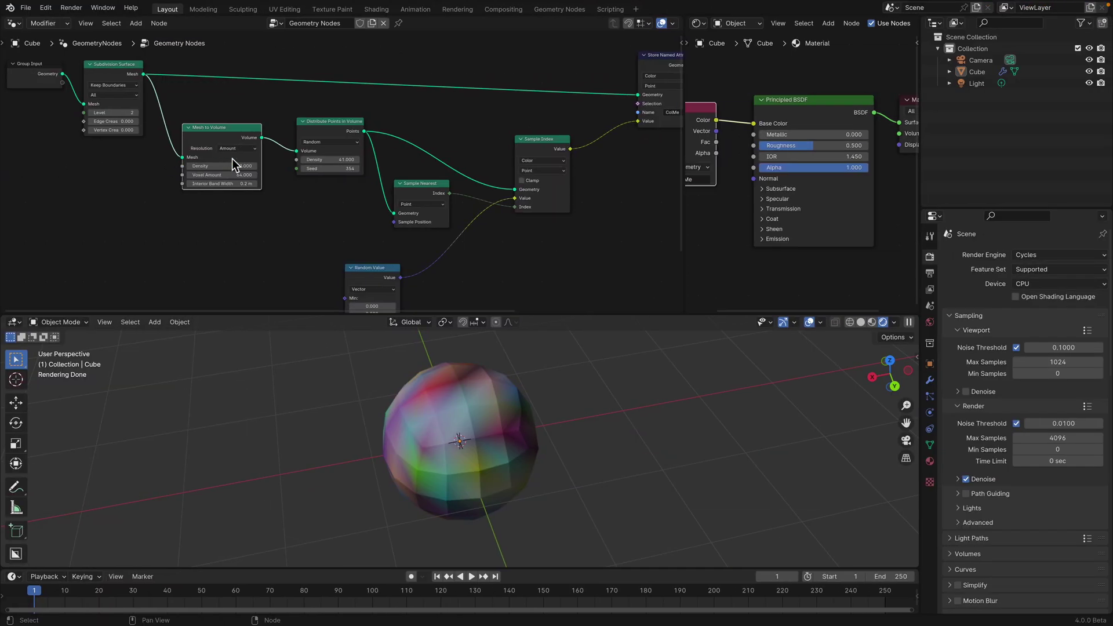
pyautogui.click(236, 149)
pyautogui.click(238, 169)
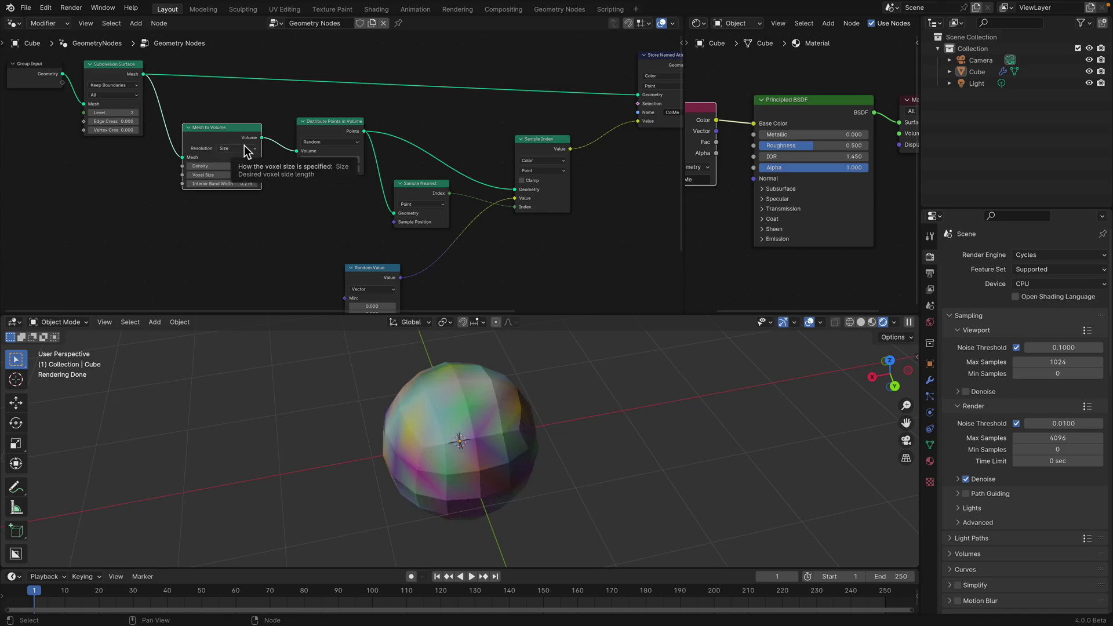
# Consult the reference preview, set Sample Index to the Vector data type in Blender, and reconnect Random Value to its Value input
pyautogui.hotkey('ctrl', 'Left')
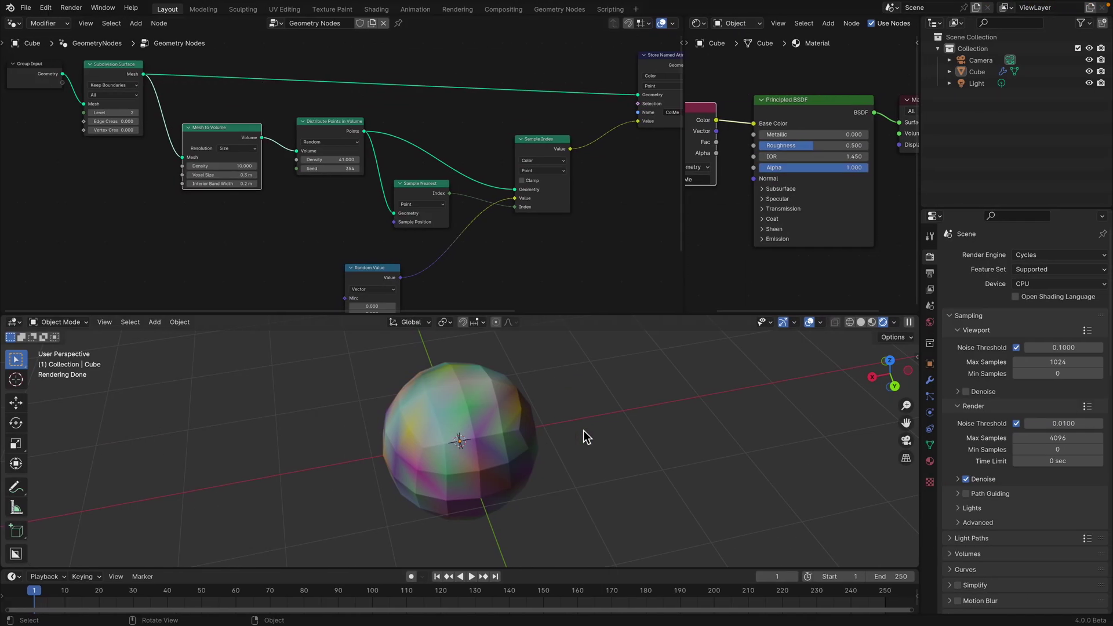
pyautogui.click(541, 170)
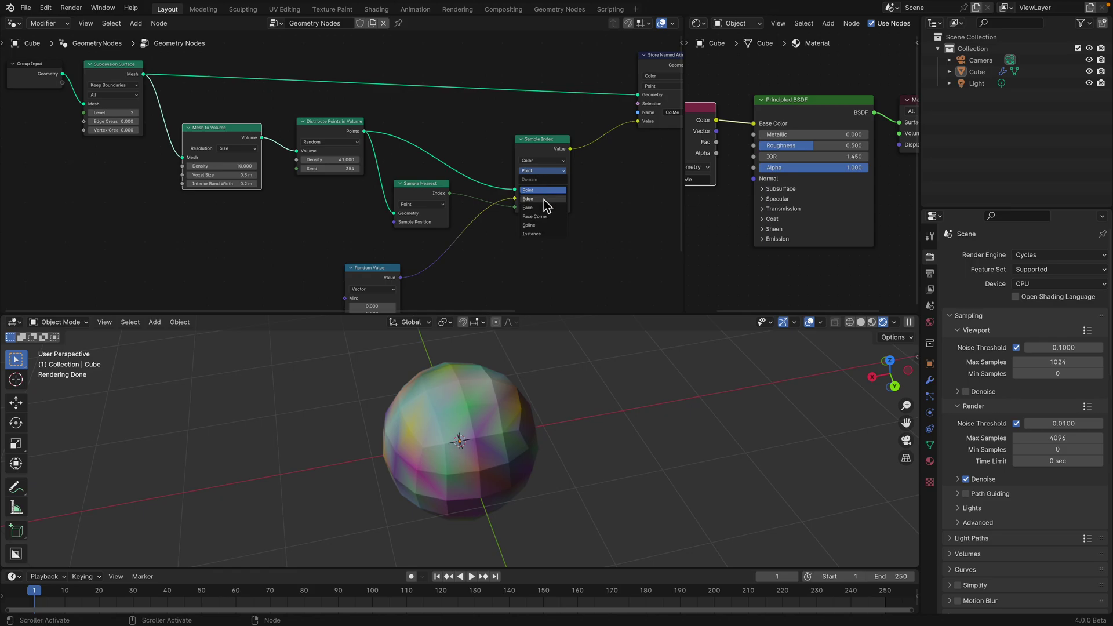
pyautogui.click(539, 161)
pyautogui.click(541, 197)
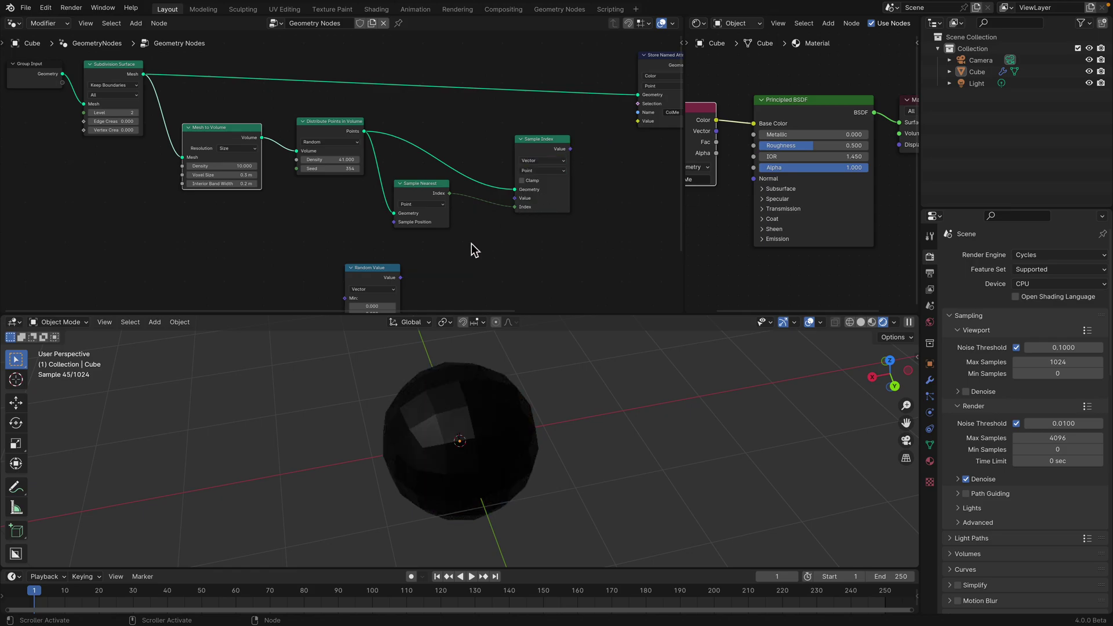
pyautogui.moveTo(402, 283); pyautogui.dragTo(512, 199)
# Move the Random Value node closer beneath Sample Nearest and set its seed to 580
pyautogui.moveTo(446, 255); pyautogui.dragTo(416, 215, button='middle')
pyautogui.moveTo(357, 240); pyautogui.dragTo(377, 223)
pyautogui.moveTo(377, 224); pyautogui.dragTo(370, 192, button='middle')
pyautogui.moveTo(356, 279); pyautogui.dragTo(413, 284)
pyautogui.moveTo(477, 170); pyautogui.dragTo(469, 185, button='middle')
pyautogui.click(476, 131)
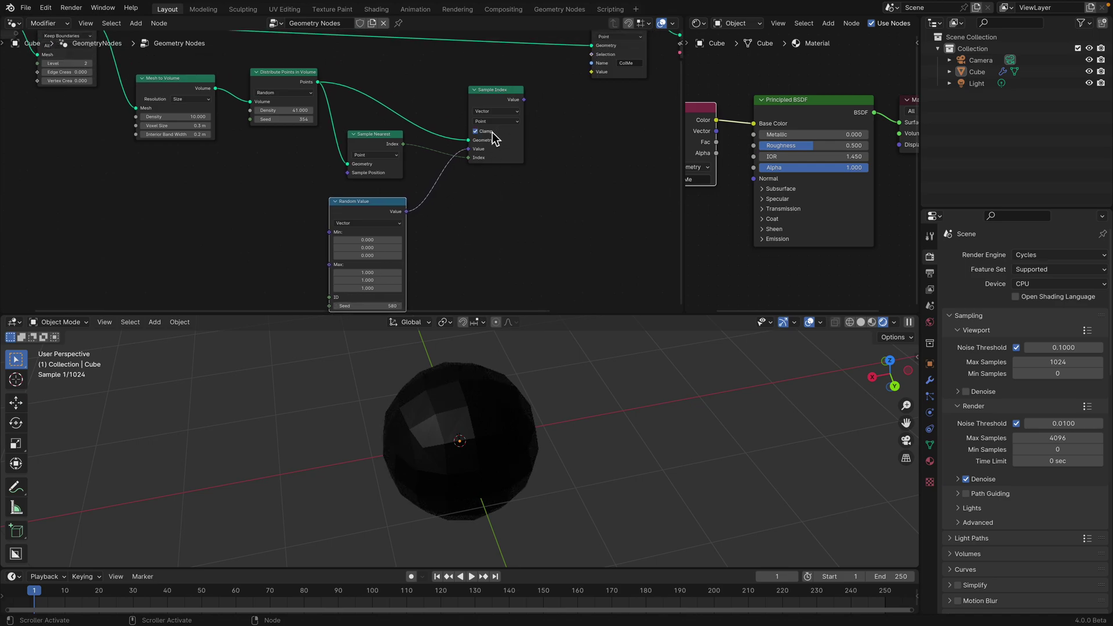
pyautogui.click(491, 132)
# Link the Sample Index output to the Value input of Store Named Attribute and save the file
pyautogui.moveTo(492, 128); pyautogui.dragTo(408, 162, button='middle')
pyautogui.moveTo(440, 135); pyautogui.dragTo(507, 107)
pyautogui.moveTo(508, 464); pyautogui.dragTo(371, 354, button='middle')
pyautogui.moveTo(306, 296); pyautogui.dragTo(311, 228, button='middle')
pyautogui.moveTo(440, 417); pyautogui.dragTo(552, 388, button='middle')
pyautogui.hotkey('ctrl', 's')
pyautogui.moveTo(453, 120); pyautogui.dragTo(372, 216, button='middle')
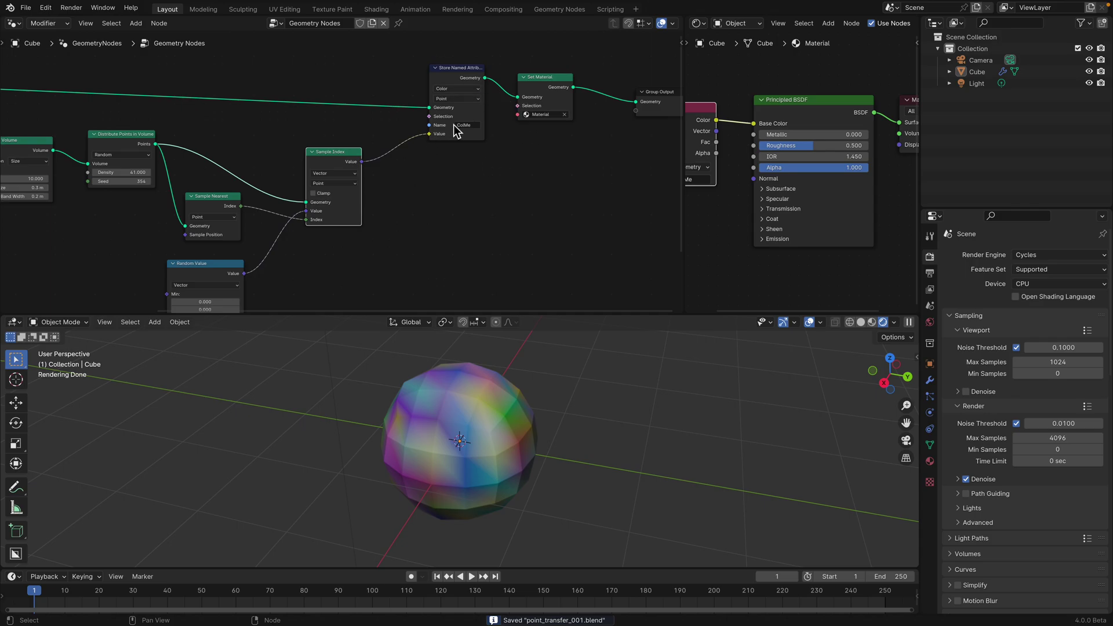
# Check the reference preview, and in Blender insert a Blur Attribute node between Sample Index and Store Named Attribute
pyautogui.hotkey('ctrl', 'Left')
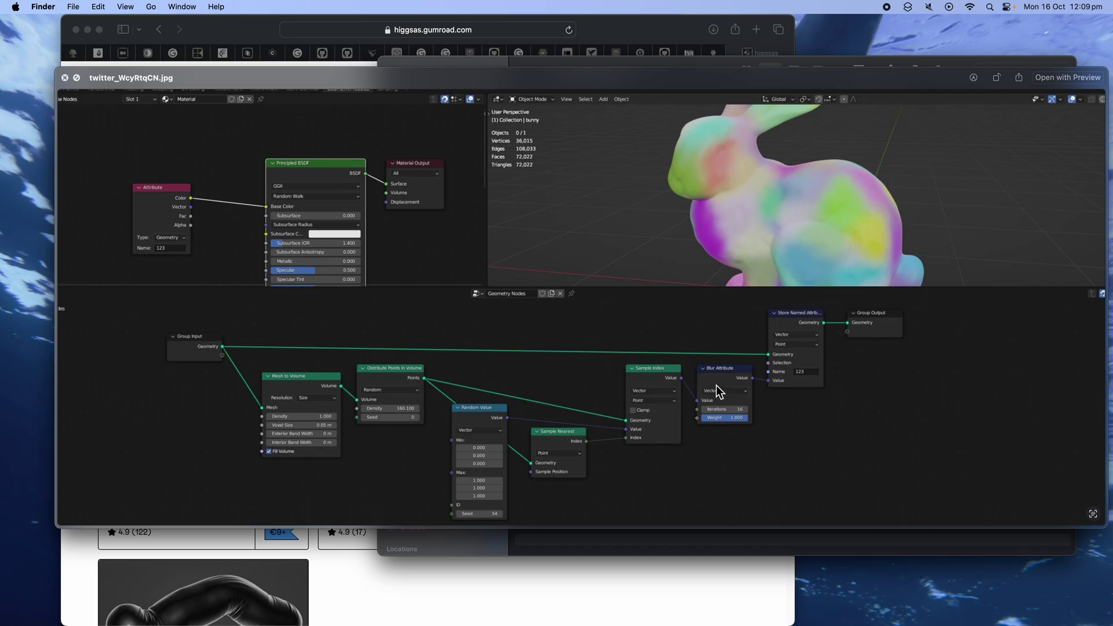
pyautogui.hotkey('ctrl', 'Right')
pyautogui.hscroll(2, 467, 195)
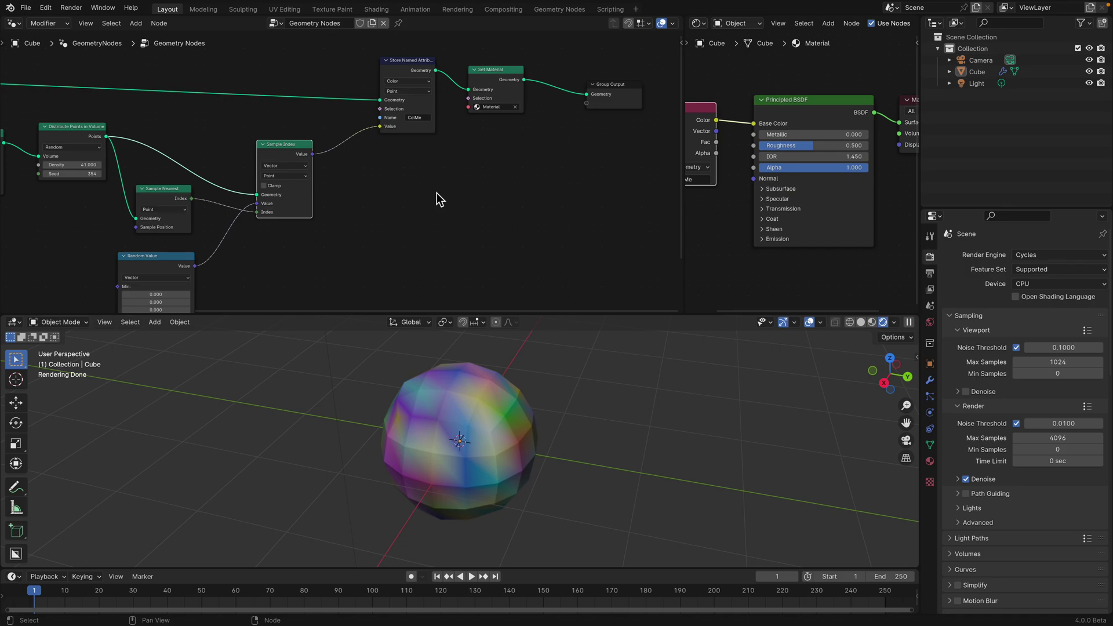
pyautogui.hotkey('shift', 'a')
pyautogui.write('blur')
pyautogui.press('Return')
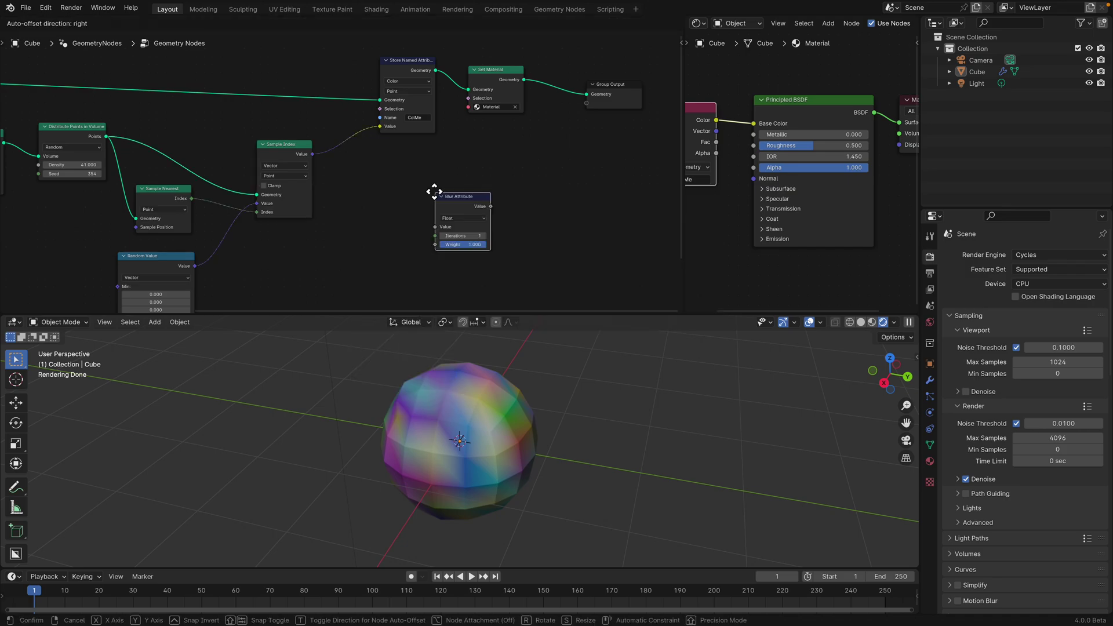
pyautogui.click(323, 142)
pyautogui.scroll(1, 348, 171)
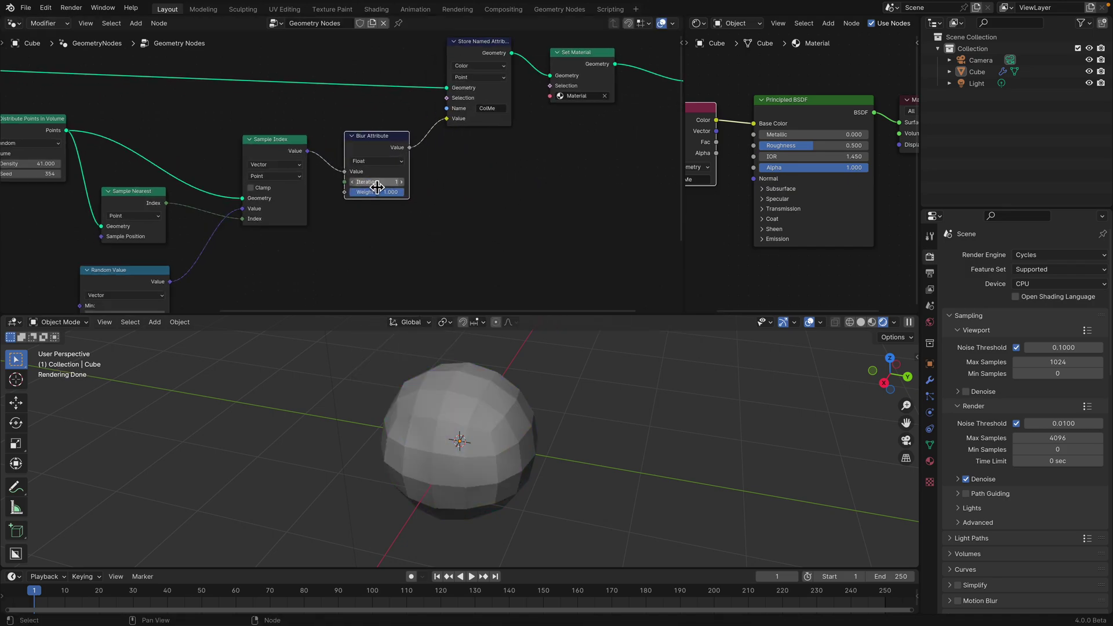
# Set Blur Attribute to 4 iterations and try the Vector data type before choosing Color
pyautogui.moveTo(376, 186); pyautogui.dragTo(405, 187)
pyautogui.click(382, 160)
pyautogui.click(376, 201)
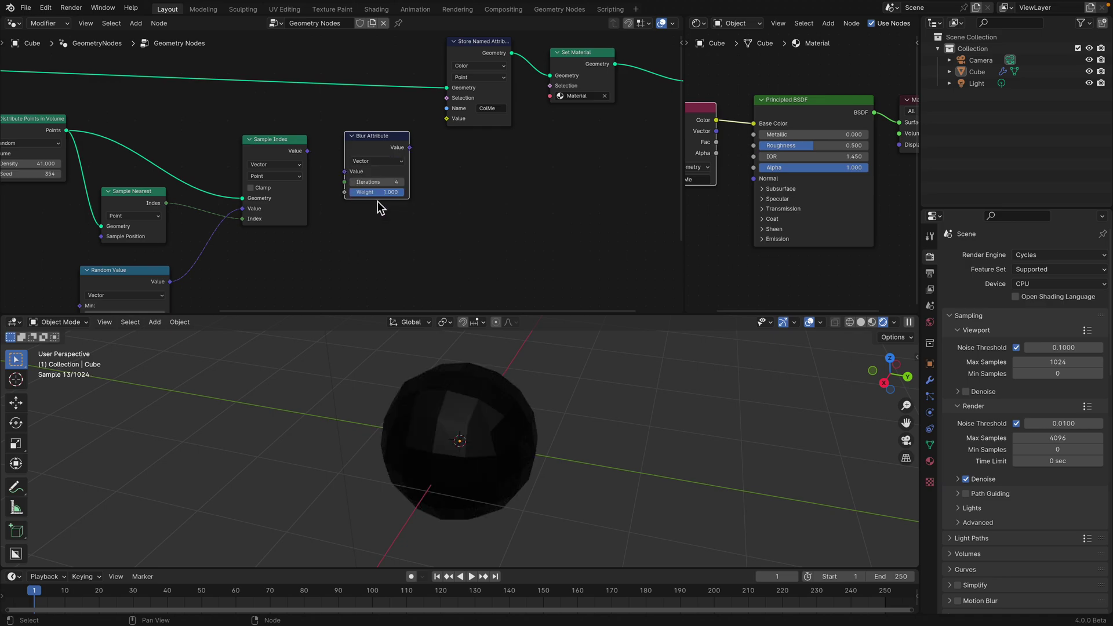
pyautogui.click(378, 161)
pyautogui.click(378, 214)
# Set Sample Index to the Color data type and reconnect it through Blur Attribute into Store Named Attribute's Value
pyautogui.click(286, 165)
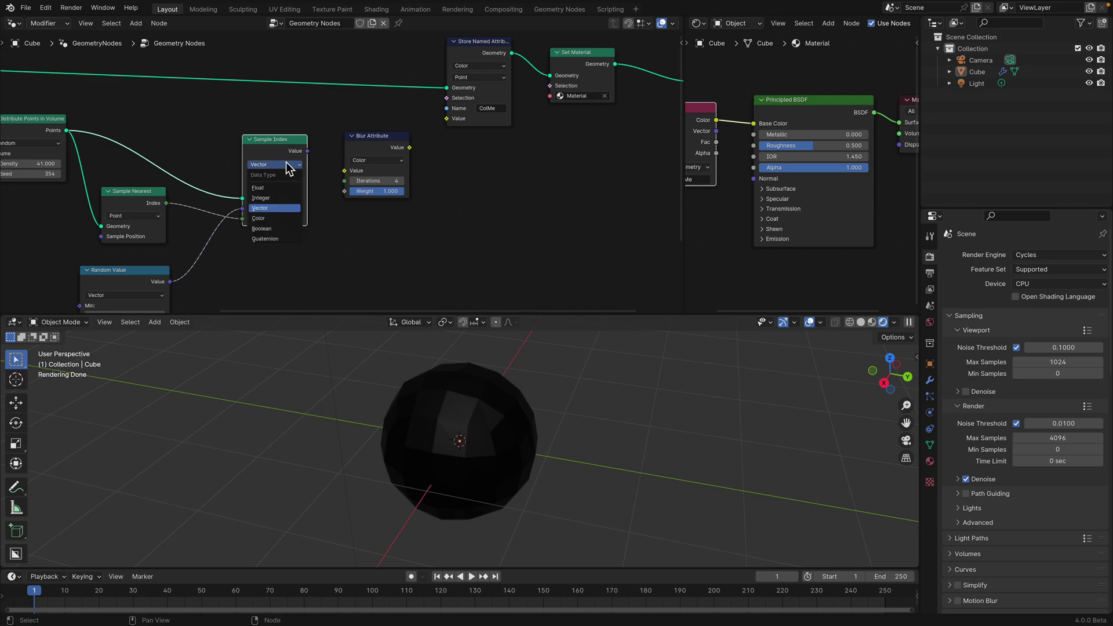
pyautogui.click(284, 217)
pyautogui.moveTo(309, 144); pyautogui.dragTo(385, 164)
pyautogui.press('Escape')
pyautogui.moveTo(309, 145); pyautogui.dragTo(346, 164)
pyautogui.moveTo(411, 141); pyautogui.dragTo(448, 112)
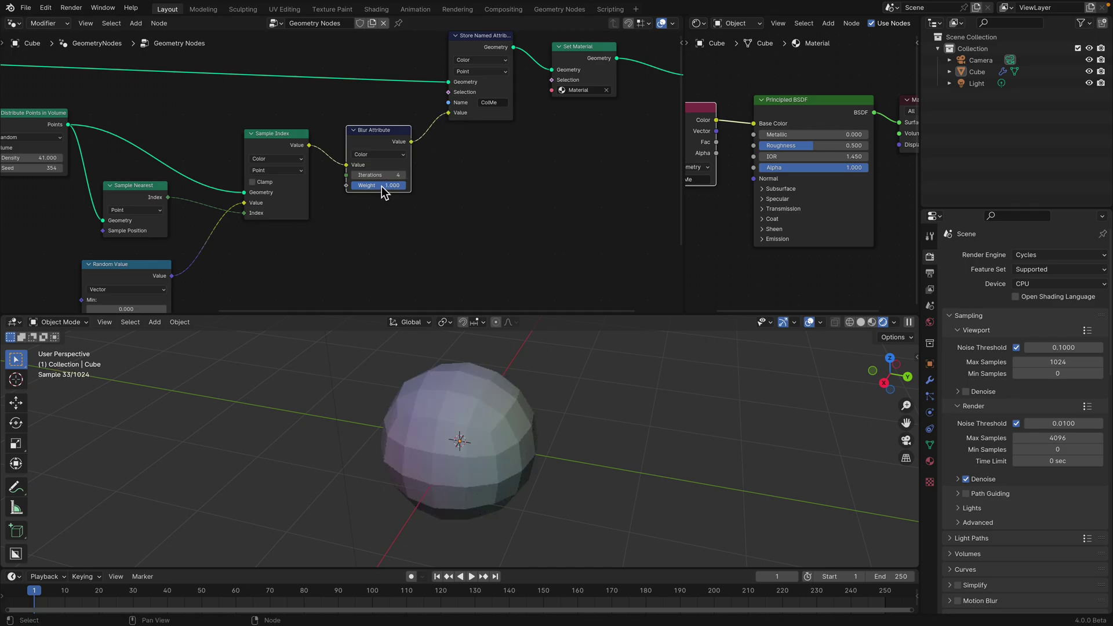
# Test Blur Attribute iterations between 3 and 5, save the file, and settle on 4 iterations
pyautogui.click(354, 175)
pyautogui.click(354, 175)
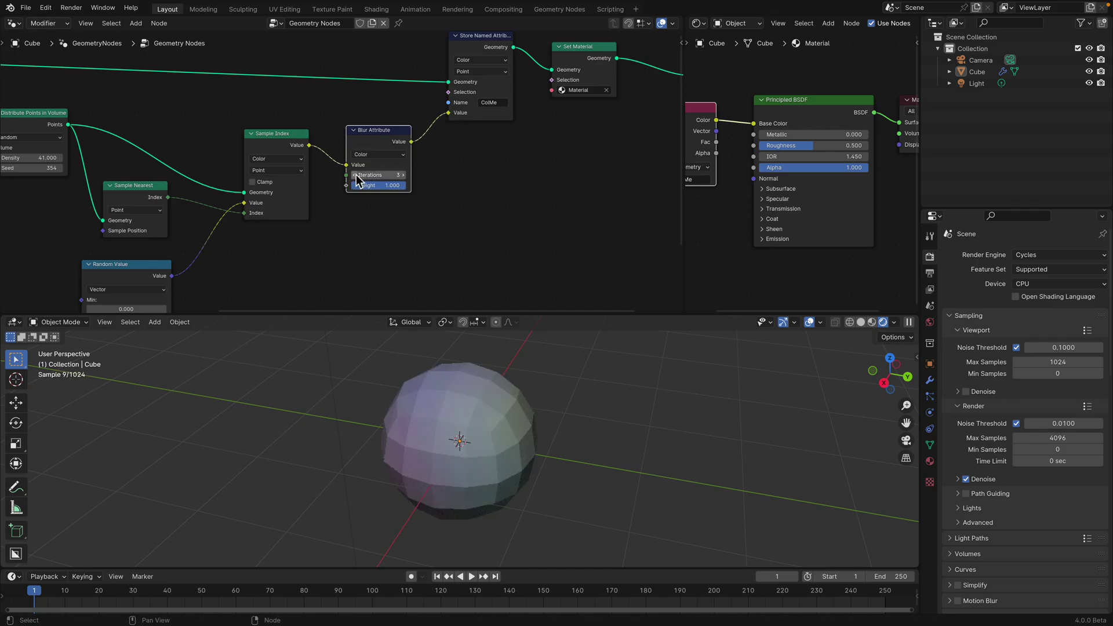
pyautogui.click(404, 175)
pyautogui.click(405, 175)
pyautogui.click(404, 175)
pyautogui.hotkey('ctrl', 's')
pyautogui.moveTo(293, 189); pyautogui.dragTo(318, 206, button='middle')
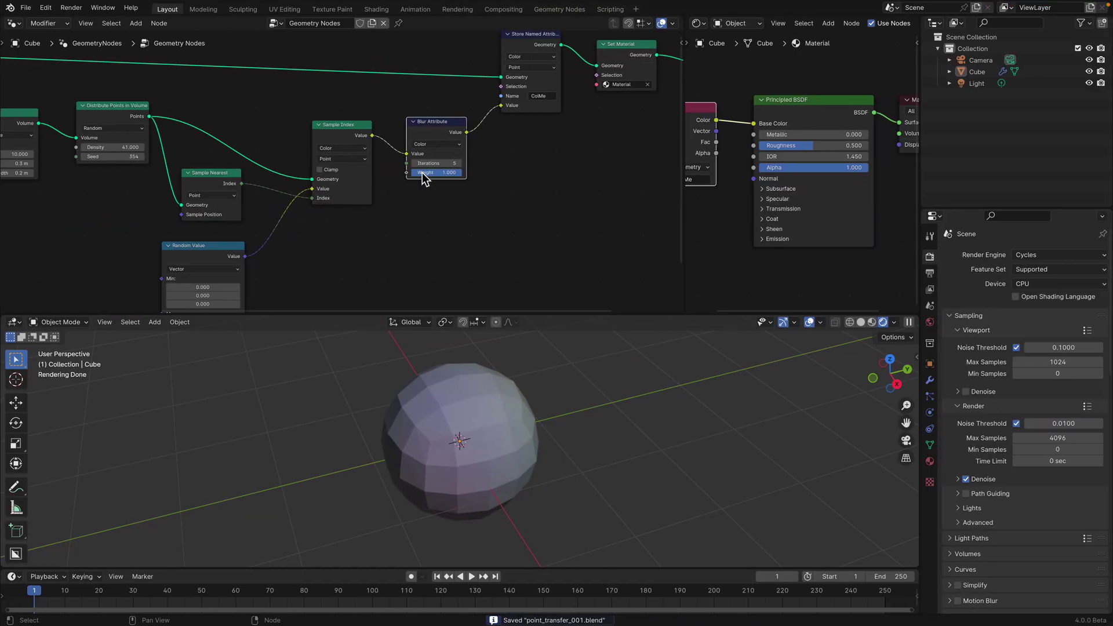
pyautogui.click(417, 165)
# Set the Distribute Points in Volume density to 32.2 and change the Random Value seed
pyautogui.moveTo(291, 244); pyautogui.dragTo(377, 164, button='middle')
pyautogui.moveTo(287, 175); pyautogui.dragTo(305, 240, button='middle')
pyautogui.click(229, 133)
pyautogui.write('1')
pyautogui.press('Return')
pyautogui.moveTo(231, 133); pyautogui.dragTo(313, 132)
pyautogui.moveTo(308, 194); pyautogui.dragTo(306, 139, button='middle')
pyautogui.moveTo(295, 288); pyautogui.dragTo(336, 288)
# Test the Subdivision Surface level at 6, save the file, and settle on level 5
pyautogui.moveTo(134, 94); pyautogui.dragTo(180, 155, button='middle')
pyautogui.moveTo(101, 146); pyautogui.dragTo(124, 146)
pyautogui.click(144, 147)
pyautogui.click(144, 147)
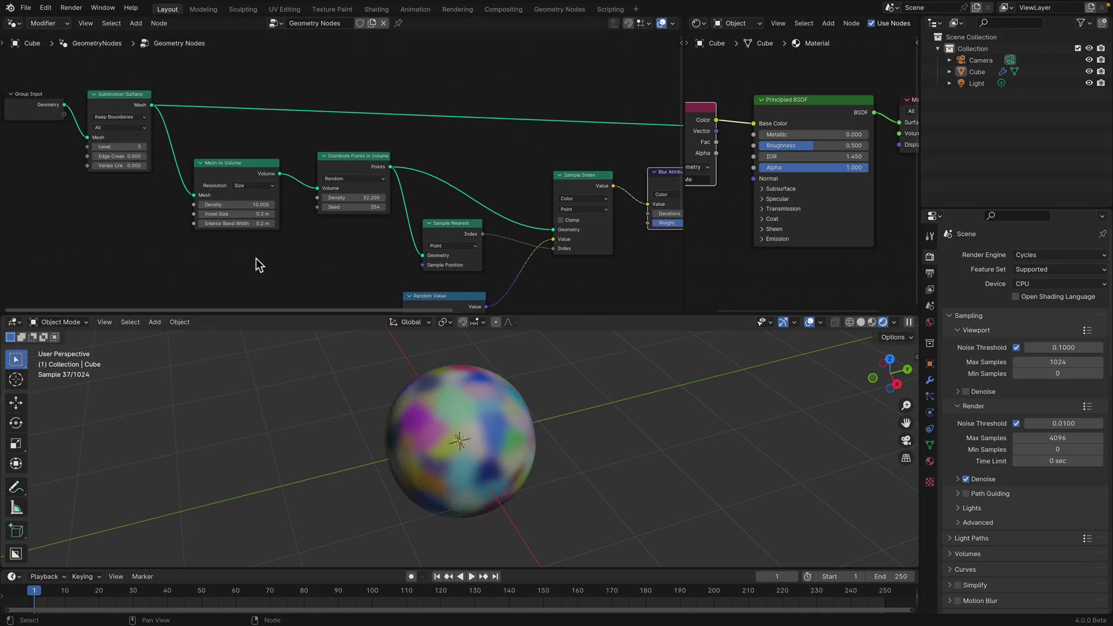
pyautogui.click(145, 147)
pyautogui.hotkey('ctrl', 's')
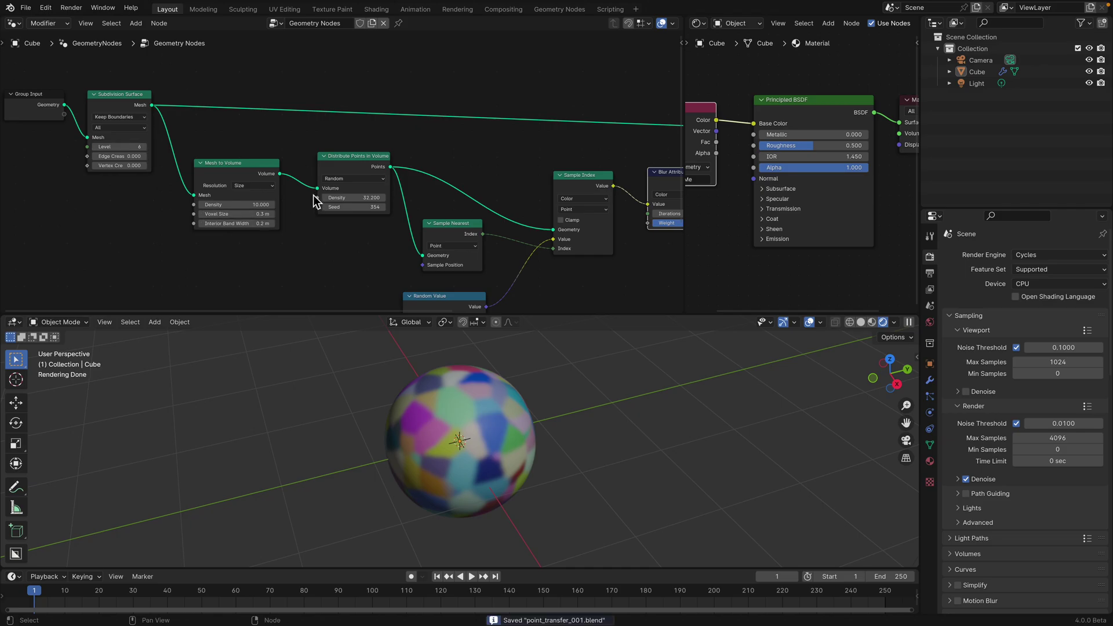
pyautogui.click(95, 147)
# Move Group Input aside and insert a Set Shade Smooth node between Subdivision Surface and Store Named Attribute
pyautogui.moveTo(511, 444); pyautogui.dragTo(496, 417, button='middle')
pyautogui.scroll(1, 148, 133)
pyautogui.moveTo(149, 132); pyautogui.dragTo(269, 167, button='middle')
pyautogui.moveTo(145, 129); pyautogui.dragTo(54, 123)
pyautogui.hotkey('shift', 'a')
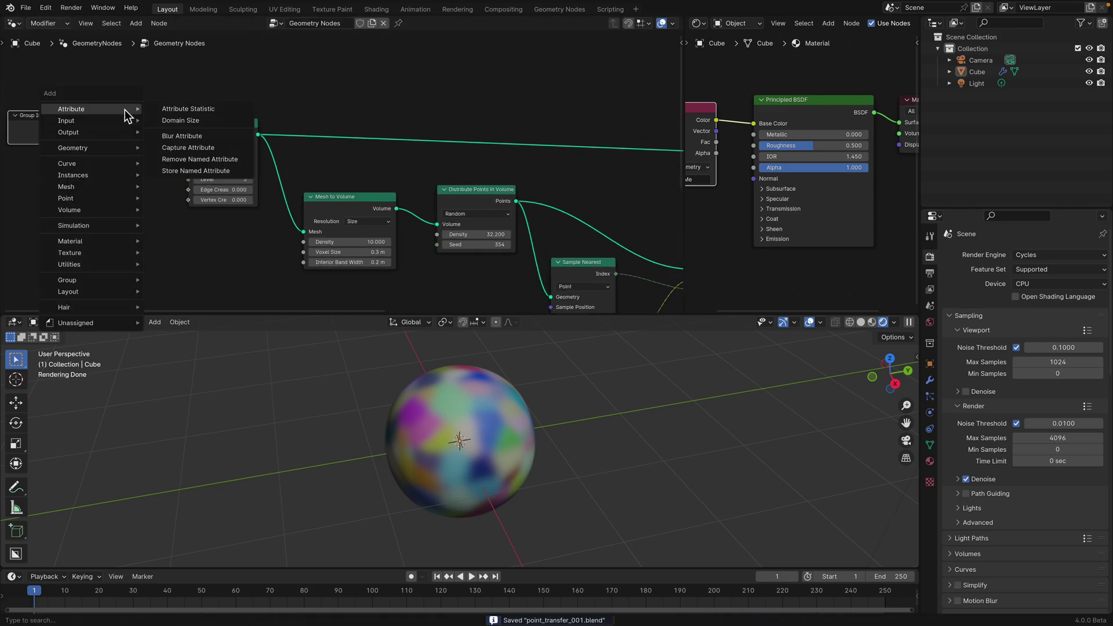
pyautogui.write('smo')
pyautogui.press('Down')
pyautogui.press('Down')
pyautogui.press('Return')
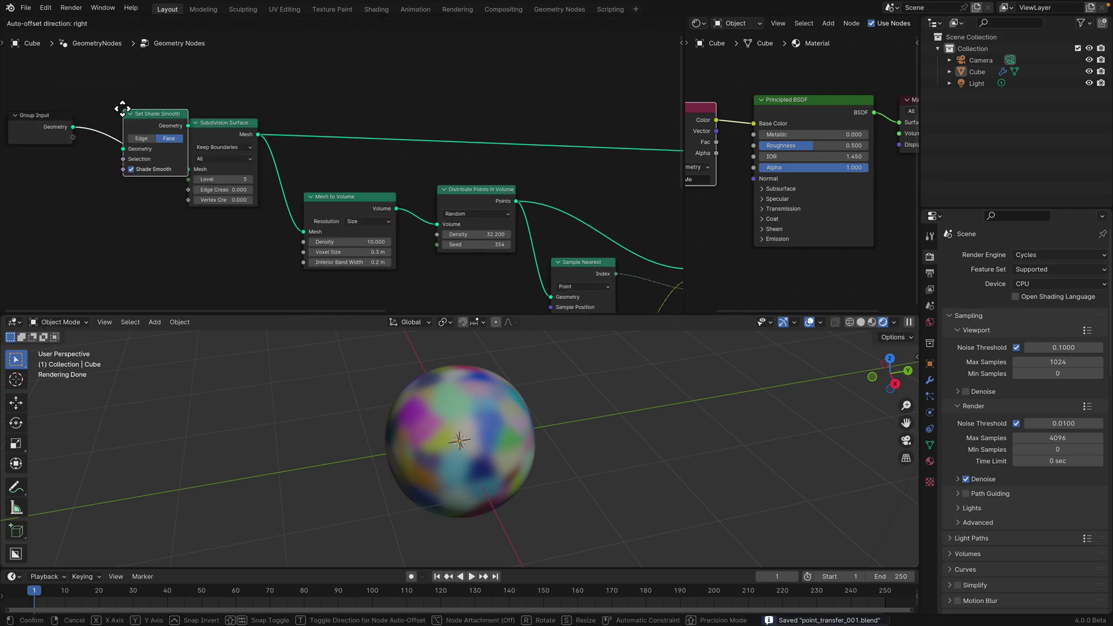
pyautogui.click(455, 110)
# Change the Random Value seed to get a different color distribution on the sphere
pyautogui.moveTo(603, 253); pyautogui.dragTo(407, 221, button='middle')
pyautogui.moveTo(251, 206); pyautogui.dragTo(243, 201, button='middle')
pyautogui.moveTo(395, 283); pyautogui.dragTo(329, 197, button='middle')
pyautogui.moveTo(305, 265); pyautogui.dragTo(302, 235, button='middle')
pyautogui.moveTo(310, 309); pyautogui.dragTo(311, 295, button='middle')
pyautogui.moveTo(311, 295); pyautogui.dragTo(371, 295)
# Lower the Mesh to Volume density to 1 and raise the Distribute Points in Volume density to 41.2
pyautogui.scroll(5, 232, 223)
pyautogui.hscroll(-3, 232, 223)
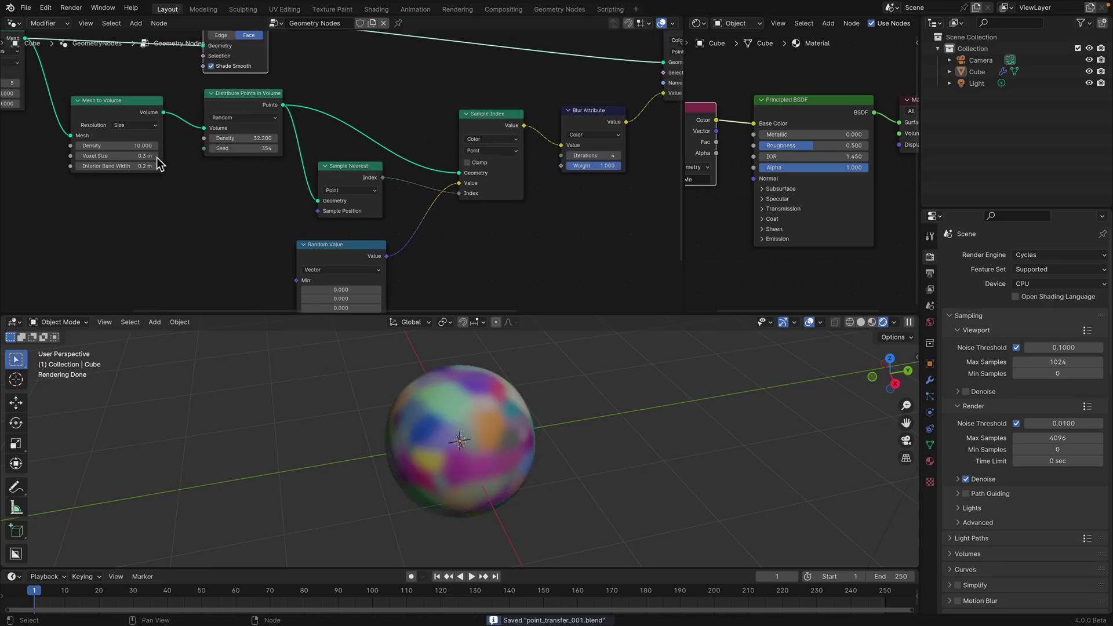
pyautogui.click(137, 145)
pyautogui.write('2')
pyautogui.press('Return')
pyautogui.moveTo(137, 146); pyautogui.dragTo(128, 145)
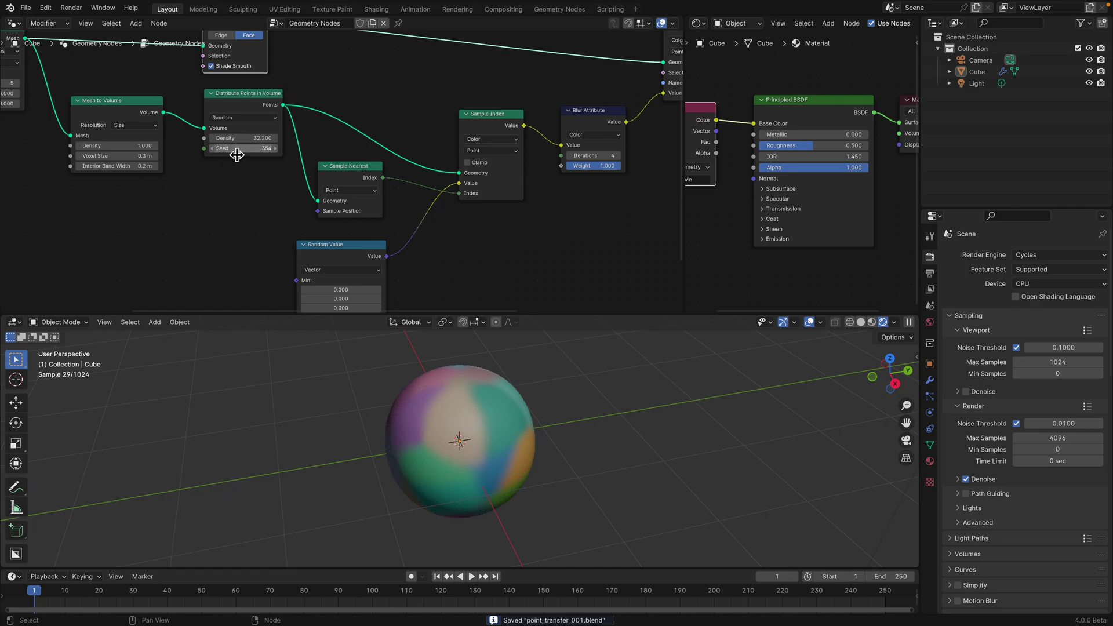
pyautogui.moveTo(244, 138); pyautogui.dragTo(296, 138)
# Set the Mesh to Volume density to 2 and voxel size to 0.48 m, and save the file
pyautogui.click(150, 146)
pyautogui.write('2')
pyautogui.press('Return')
pyautogui.moveTo(145, 160); pyautogui.dragTo(156, 160)
pyautogui.hotkey('ctrl', 's')
# Nudge Sample Nearest left and test Blur Attribute iterations down to 0 before settling on 1
pyautogui.moveTo(313, 171); pyautogui.dragTo(266, 183, button='middle')
pyautogui.moveTo(292, 188); pyautogui.dragTo(283, 187)
pyautogui.moveTo(465, 150); pyautogui.dragTo(398, 156, button='middle')
pyautogui.scroll(-1, 398, 156)
pyautogui.click(447, 172)
pyautogui.click(447, 173)
pyautogui.click(489, 173)
pyautogui.click(448, 173)
pyautogui.moveTo(468, 172); pyautogui.dragTo(452, 173)
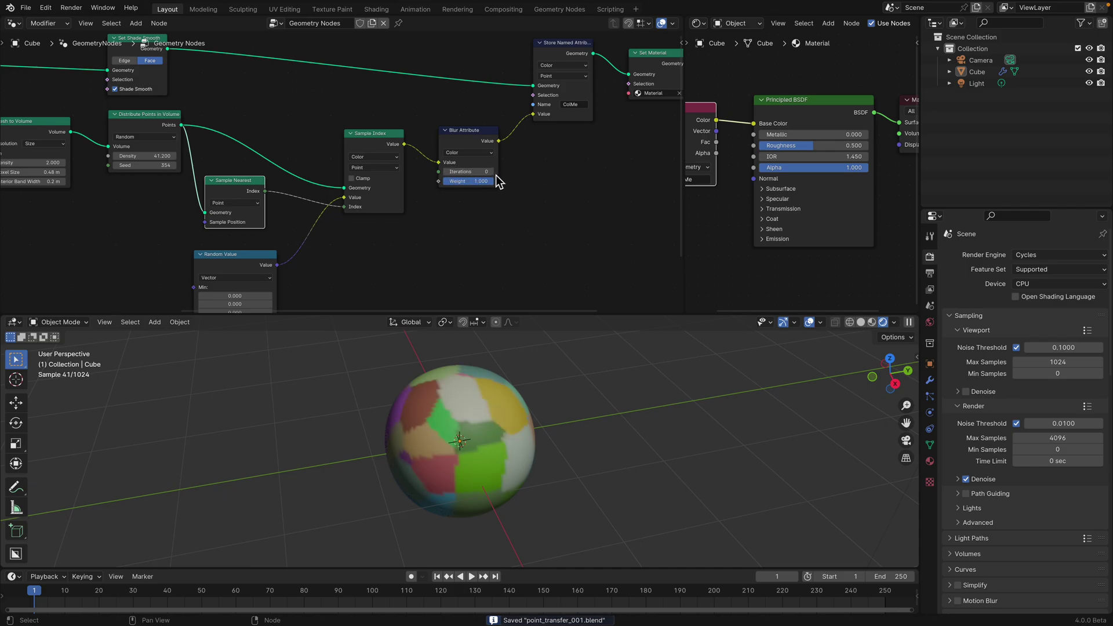
pyautogui.click(494, 174)
# Nudge the Random Value, Store Named Attribute and Set Material nodes slightly upward
pyautogui.keyDown('ctrl'); pyautogui.scroll(3, 449, 174); pyautogui.keyUp('ctrl')
pyautogui.keyDown('ctrl'); pyautogui.scroll(-2, 449, 176); pyautogui.keyUp('ctrl')
pyautogui.moveTo(393, 231); pyautogui.dragTo(391, 195, button='middle')
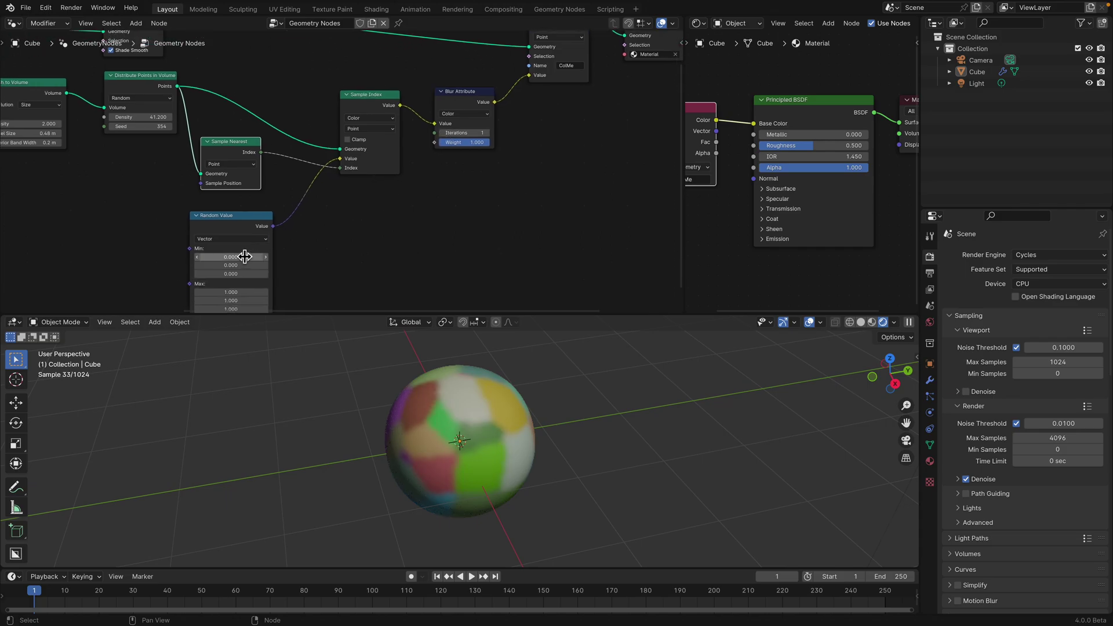
pyautogui.click(242, 240)
pyautogui.moveTo(257, 228); pyautogui.dragTo(259, 221)
pyautogui.scroll(-2, 313, 197)
pyautogui.moveTo(322, 190); pyautogui.dragTo(323, 225, button='middle')
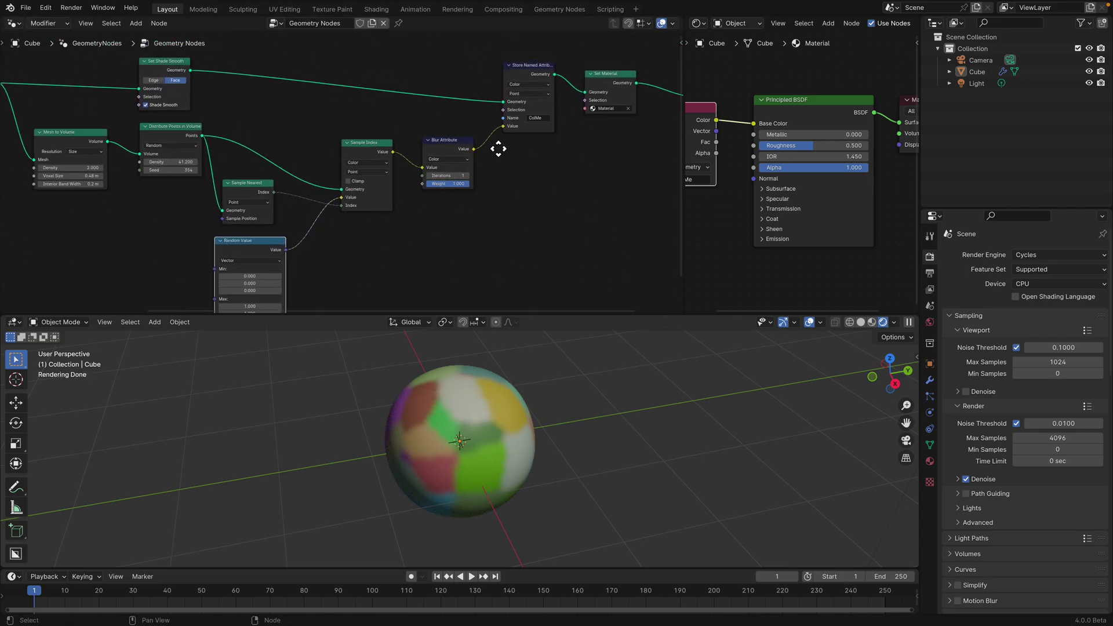
pyautogui.moveTo(493, 151); pyautogui.dragTo(451, 206, button='middle')
pyautogui.moveTo(489, 129); pyautogui.dragTo(490, 118)
pyautogui.moveTo(565, 138); pyautogui.dragTo(565, 130)
pyautogui.moveTo(513, 148); pyautogui.dragTo(337, 155, button='middle')
# Widen the shader editor to show the whole material tree, and move Set Shade Smooth up and slightly left
pyautogui.moveTo(683, 110); pyautogui.dragTo(480, 93)
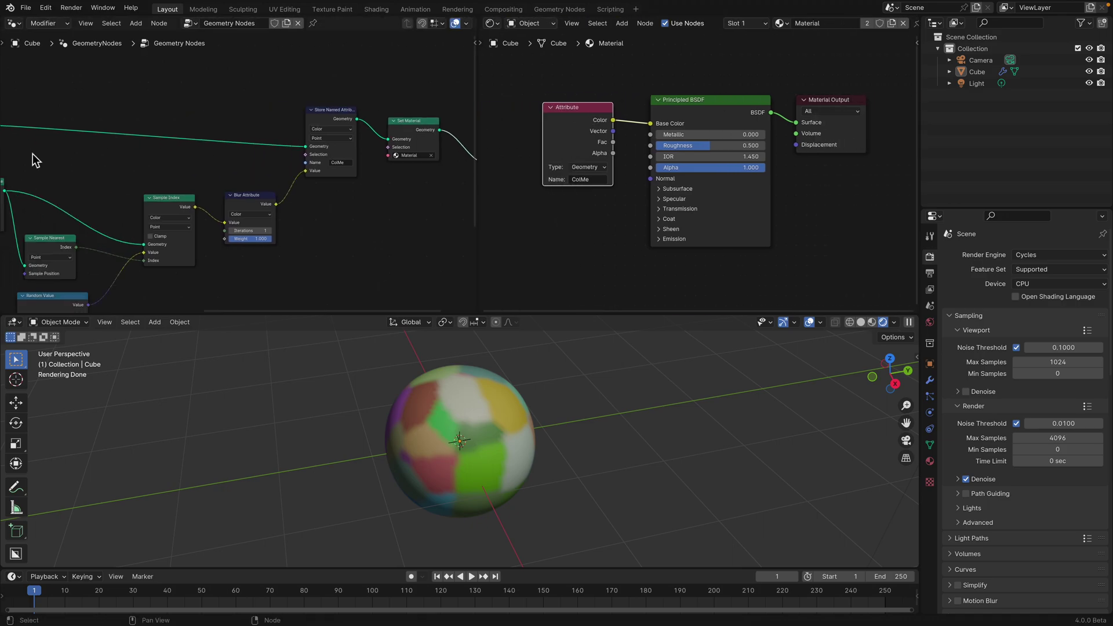
pyautogui.moveTo(26, 151); pyautogui.dragTo(226, 170, button='middle')
pyautogui.moveTo(167, 143); pyautogui.dragTo(166, 138)
pyautogui.moveTo(163, 144); pyautogui.dragTo(252, 124, button='middle')
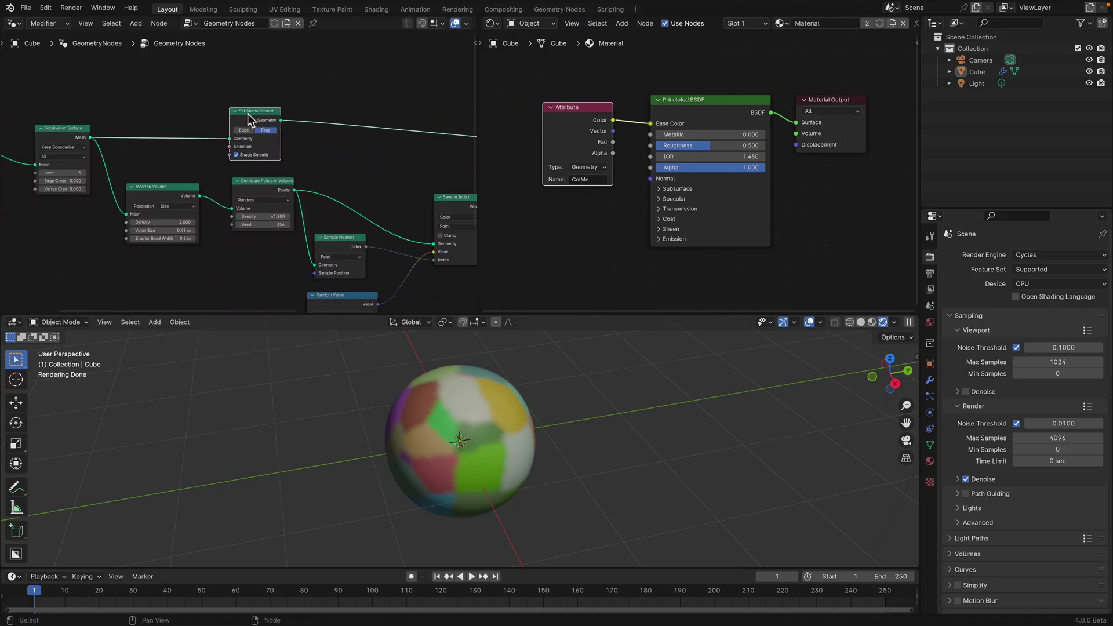
pyautogui.moveTo(244, 114); pyautogui.dragTo(215, 95)
pyautogui.moveTo(221, 157); pyautogui.dragTo(109, 110, button='middle')
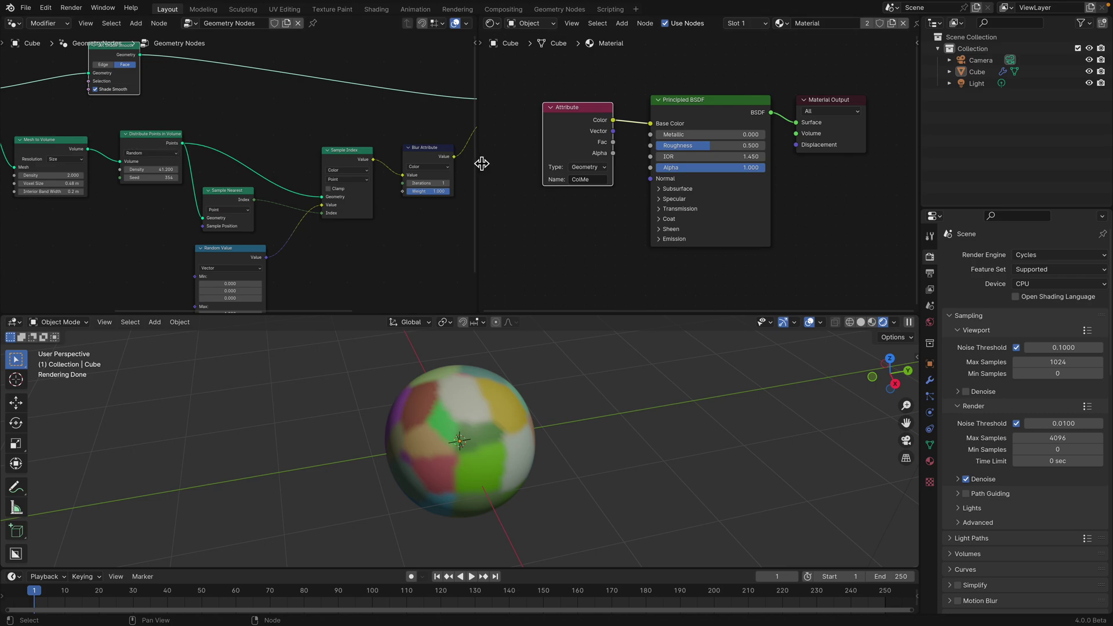
# Enlarge the geometry node editor again and nudge Sample Nearest, Sample Index and Distribute Points in Volume slightly up
pyautogui.moveTo(482, 164); pyautogui.dragTo(660, 181)
pyautogui.moveTo(480, 191); pyautogui.dragTo(415, 154, button='middle')
pyautogui.scroll(1, 416, 154)
pyautogui.moveTo(249, 153); pyautogui.dragTo(254, 143)
pyautogui.moveTo(398, 111); pyautogui.dragTo(400, 94)
pyautogui.click(251, 145)
pyautogui.moveTo(254, 165); pyautogui.dragTo(324, 206, button='middle')
pyautogui.moveTo(195, 129); pyautogui.dragTo(194, 122)
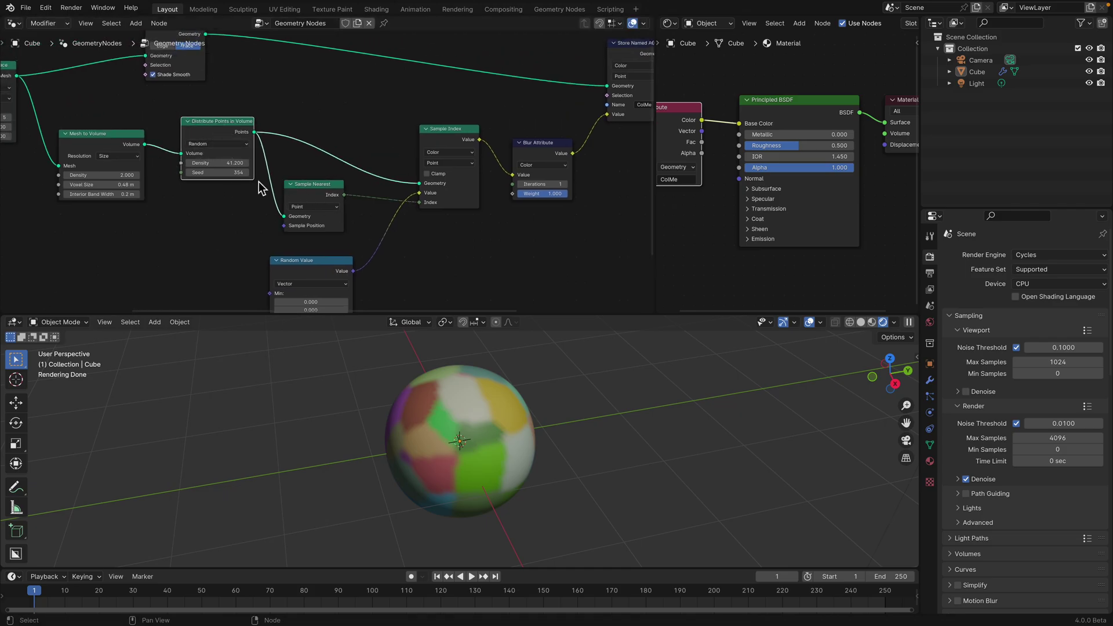
# Shift the Sample Index, Random Value and Blur Attribute nodes slightly up to tighten the lower branch
pyautogui.moveTo(315, 199); pyautogui.dragTo(271, 207, button='middle')
pyautogui.moveTo(531, 427)
pyautogui.mouseDown(button='middle')
pyautogui.moveTo(543, 427)
pyautogui.moveTo(488, 432)
pyautogui.moveTo(531, 428)
pyautogui.mouseUp(button='middle')
pyautogui.moveTo(399, 166); pyautogui.dragTo(375, 152, button='middle')
pyautogui.moveTo(384, 127); pyautogui.dragTo(389, 113)
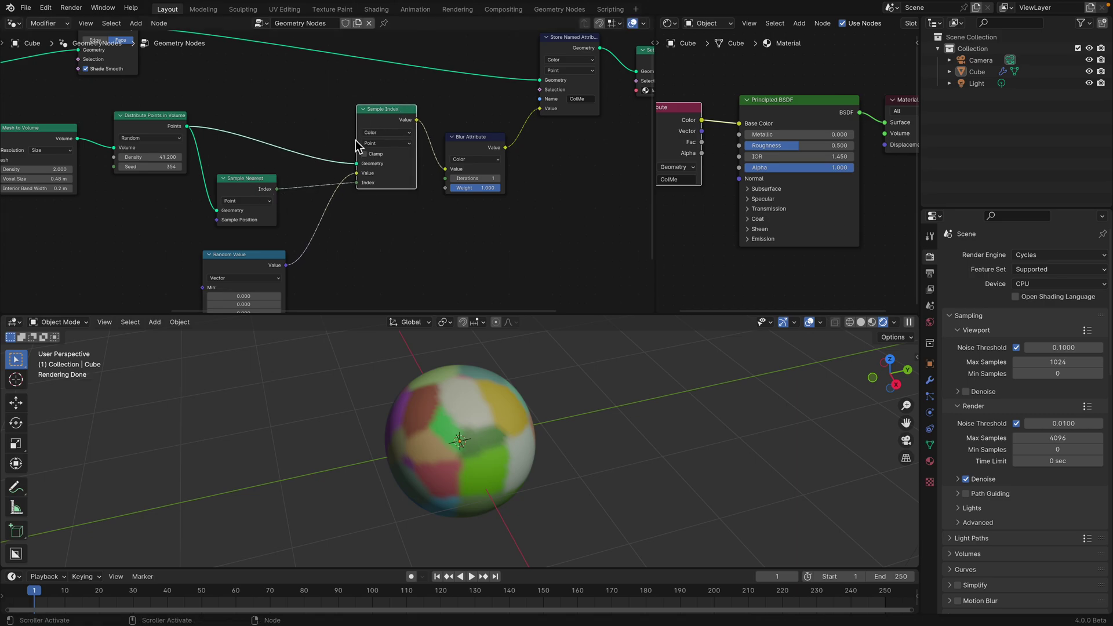
pyautogui.moveTo(297, 256); pyautogui.dragTo(296, 232, button='middle')
pyautogui.moveTo(269, 228); pyautogui.dragTo(278, 217)
pyautogui.moveTo(323, 206); pyautogui.dragTo(295, 223, button='middle')
pyautogui.moveTo(464, 139); pyautogui.dragTo(458, 132)
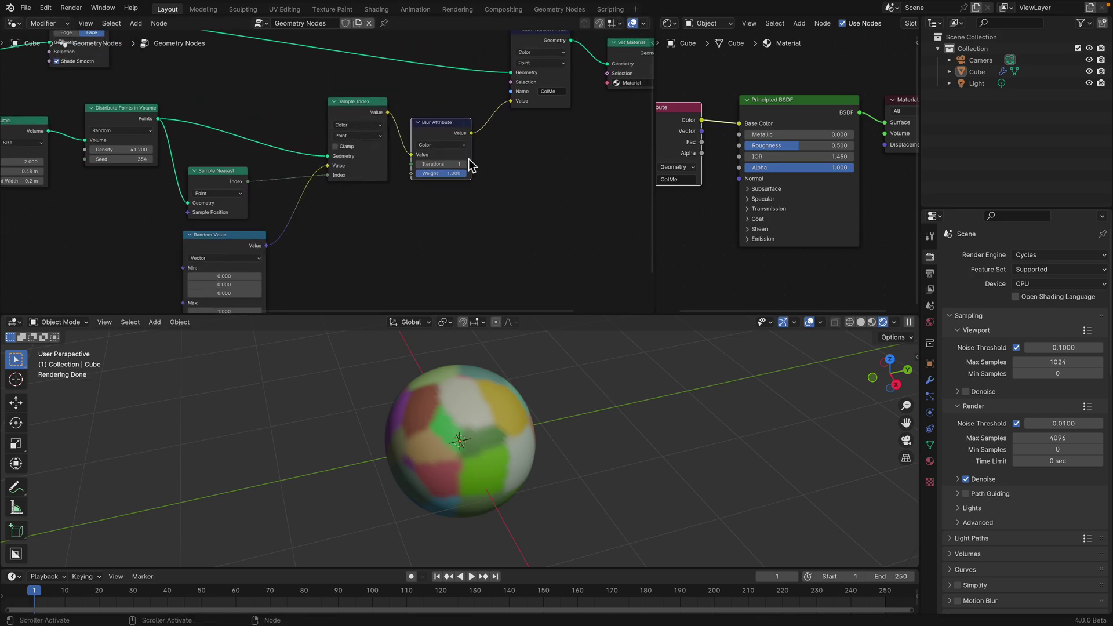
# Raise the Blur Attribute iterations briefly, return them to 1, and save the file
pyautogui.click(463, 164)
pyautogui.click(420, 165)
pyautogui.hotkey('ctrl', 's')
# Set the Random Value seed to 1128
pyautogui.moveTo(395, 203); pyautogui.dragTo(396, 145, button='middle')
pyautogui.moveTo(231, 289); pyautogui.dragTo(282, 289)
pyautogui.moveTo(644, 406); pyautogui.dragTo(584, 444, button='middle')
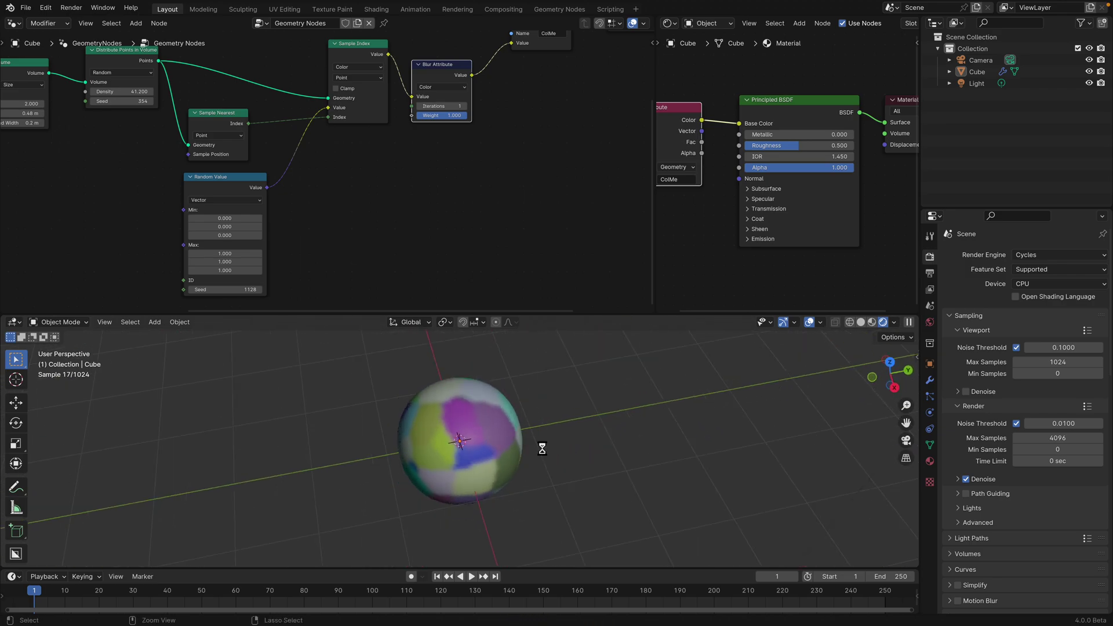
# Save the file and shift the Random Value and Sample Nearest nodes slightly left, checking the sphere's colors from other angles
pyautogui.hotkey('ctrl', 's')
pyautogui.scroll(2, 525, 440)
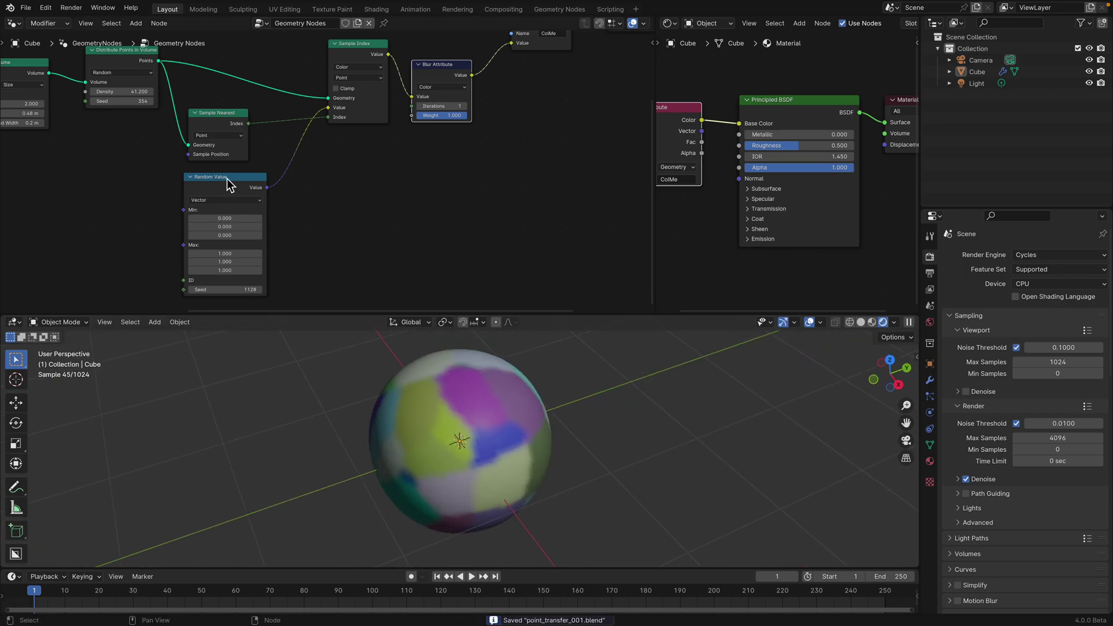
pyautogui.moveTo(229, 185); pyautogui.dragTo(206, 184)
pyautogui.moveTo(229, 117); pyautogui.dragTo(217, 112)
pyautogui.moveTo(510, 383); pyautogui.dragTo(388, 376, button='middle')
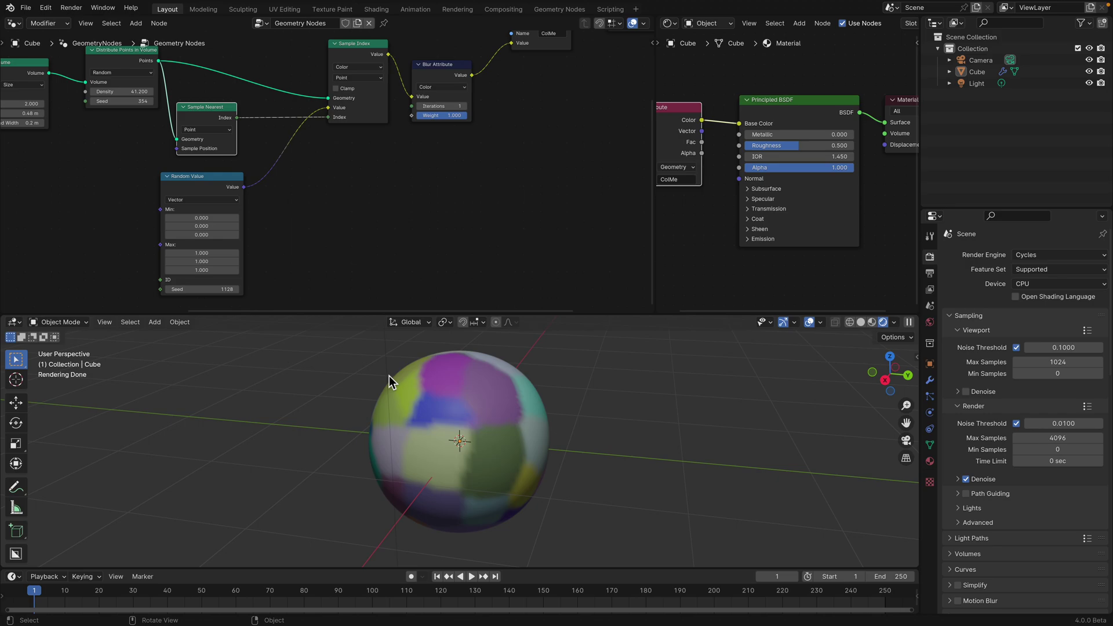
pyautogui.moveTo(485, 430); pyautogui.dragTo(496, 399, button='middle')
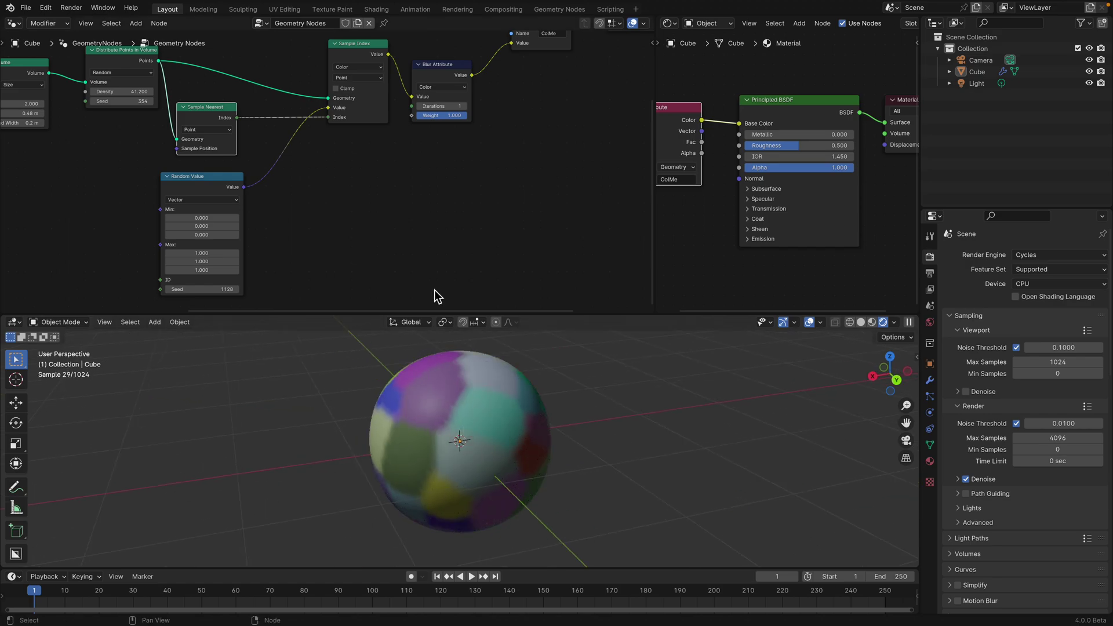
# Test very high Blur Attribute iterations, settle on 18, and save the file
pyautogui.scroll(4, 444, 113)
pyautogui.moveTo(481, 130); pyautogui.dragTo(412, 192, button='middle')
pyautogui.moveTo(425, 145); pyautogui.dragTo(521, 144)
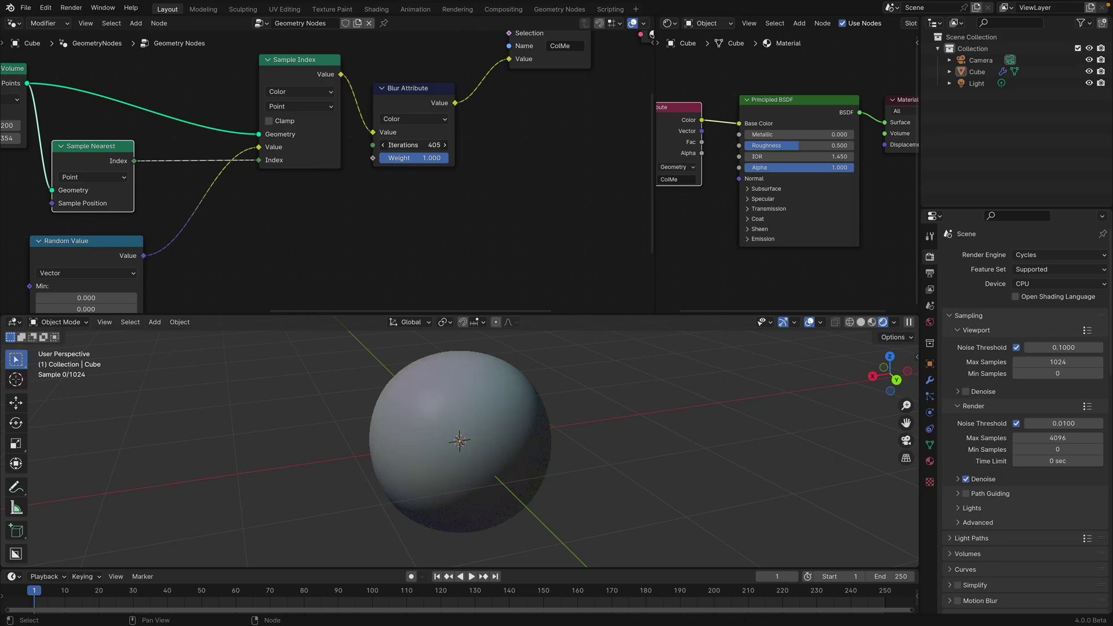
pyautogui.moveTo(490, 144); pyautogui.dragTo(437, 145)
pyautogui.hotkey('ctrl', 's')
pyautogui.scroll(-3, 356, 212)
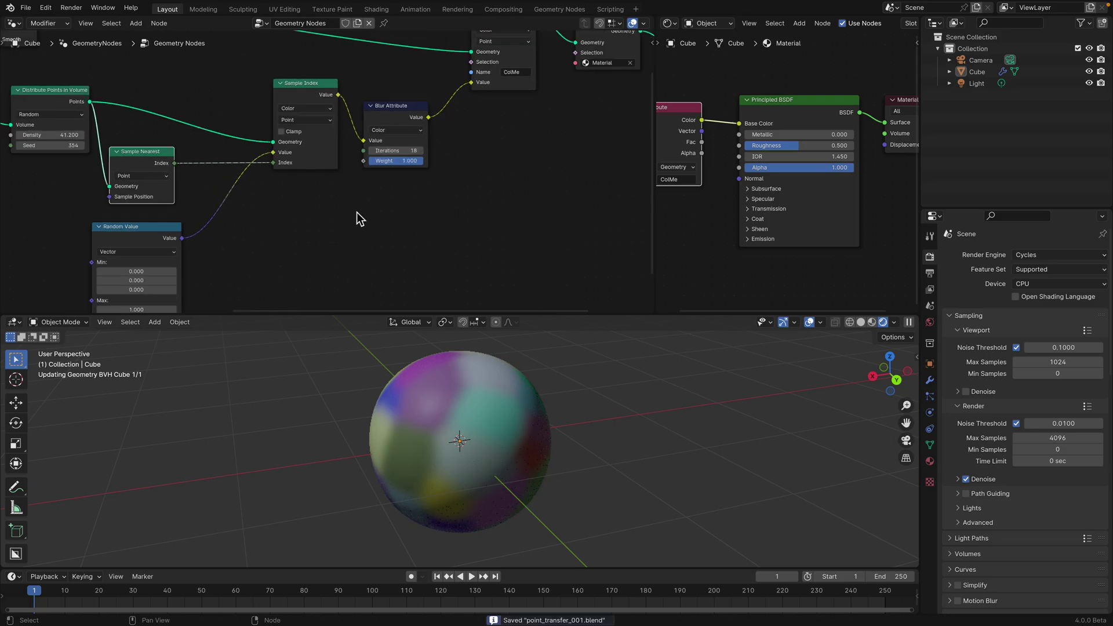
# Nudge the Sample Index node up and move the Blur Attribute node slightly right
pyautogui.moveTo(306, 111); pyautogui.dragTo(311, 103)
pyautogui.moveTo(383, 127); pyautogui.dragTo(393, 129)
pyautogui.moveTo(369, 147); pyautogui.dragTo(417, 153, button='middle')
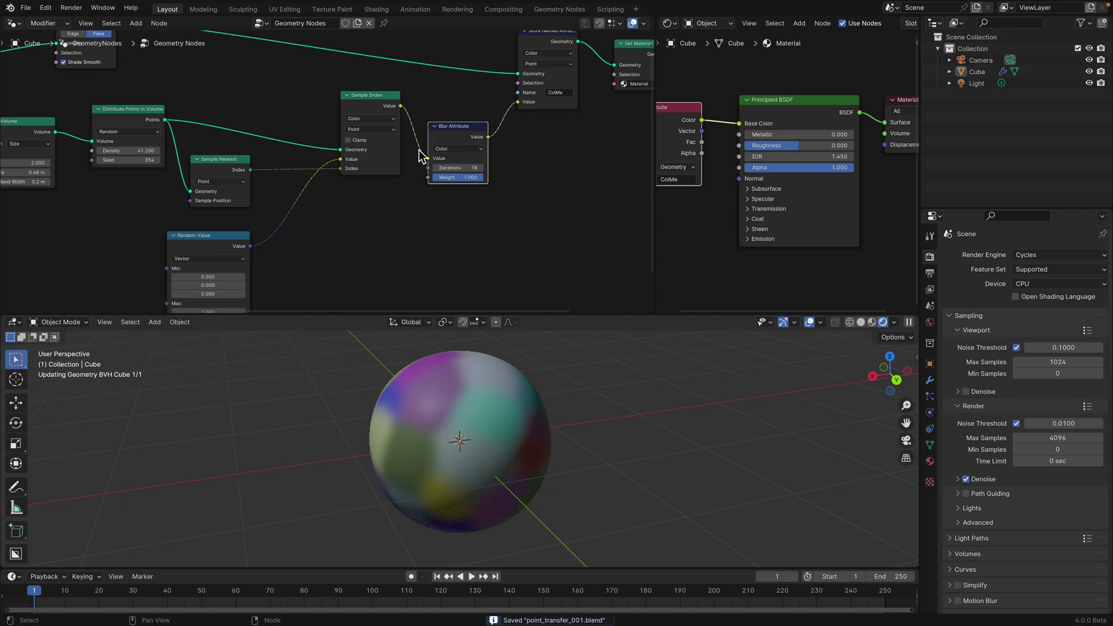
pyautogui.moveTo(436, 350); pyautogui.dragTo(261, 337, button='middle')
# Try to open the recent file random_vertex_colorize_005.blend
pyautogui.click(29, 9)
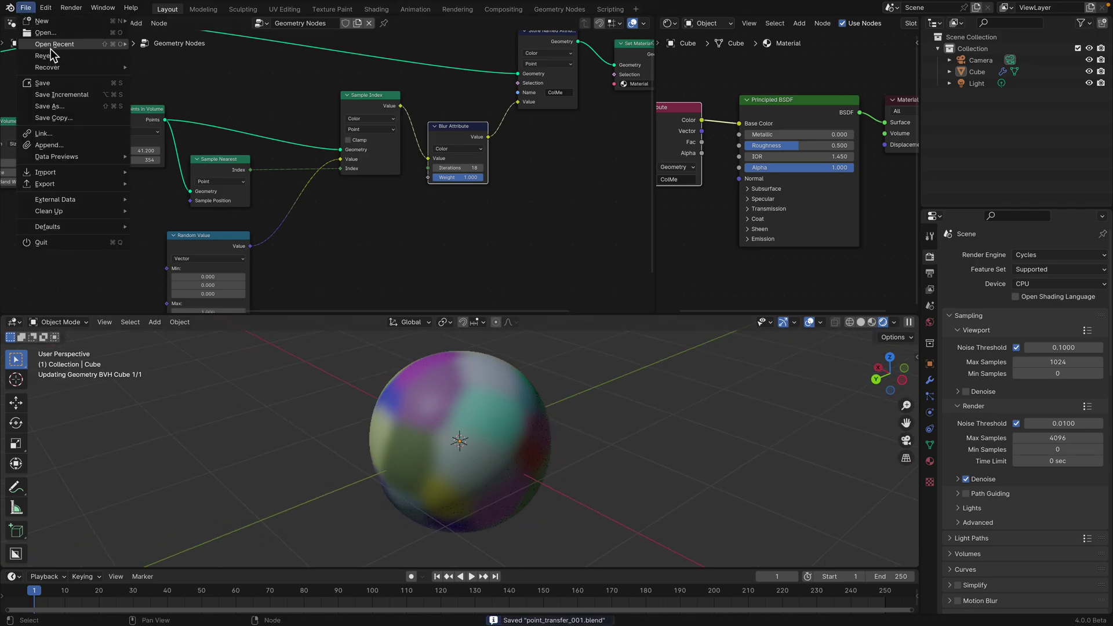
pyautogui.moveTo(51, 44)
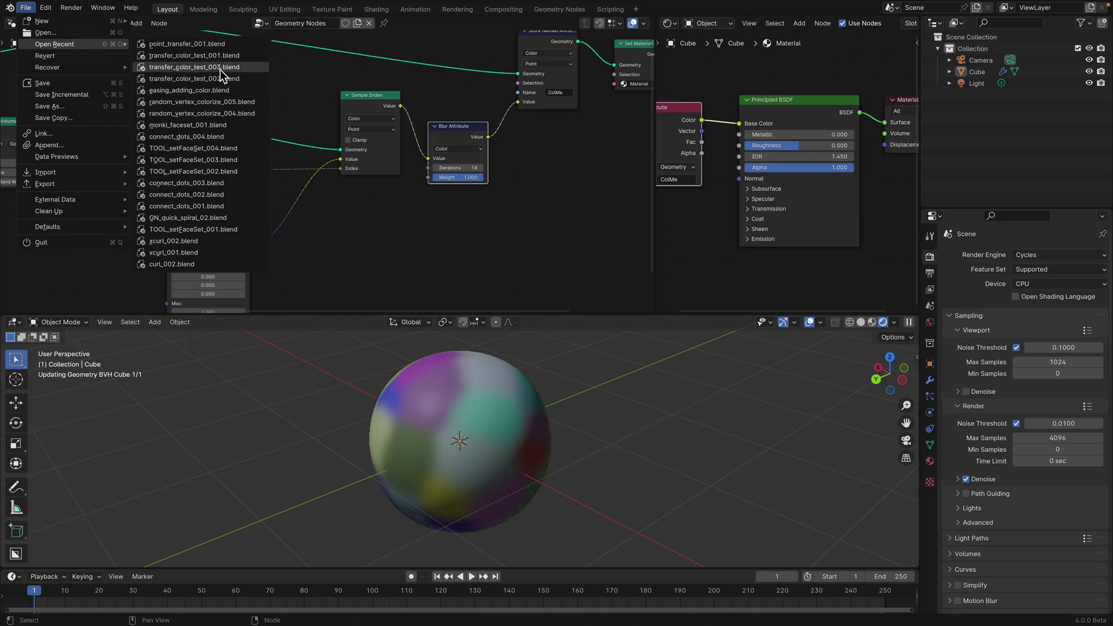
pyautogui.click(247, 103)
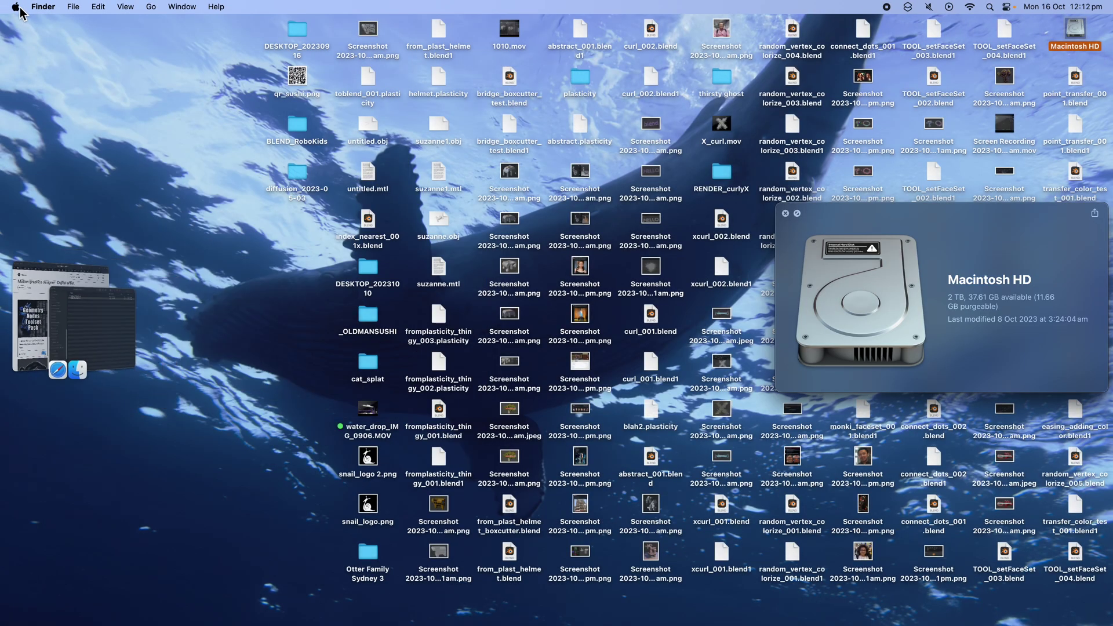
# Force quit the unresponsive Blender application
pyautogui.click(16, 7)
pyautogui.click(43, 91)
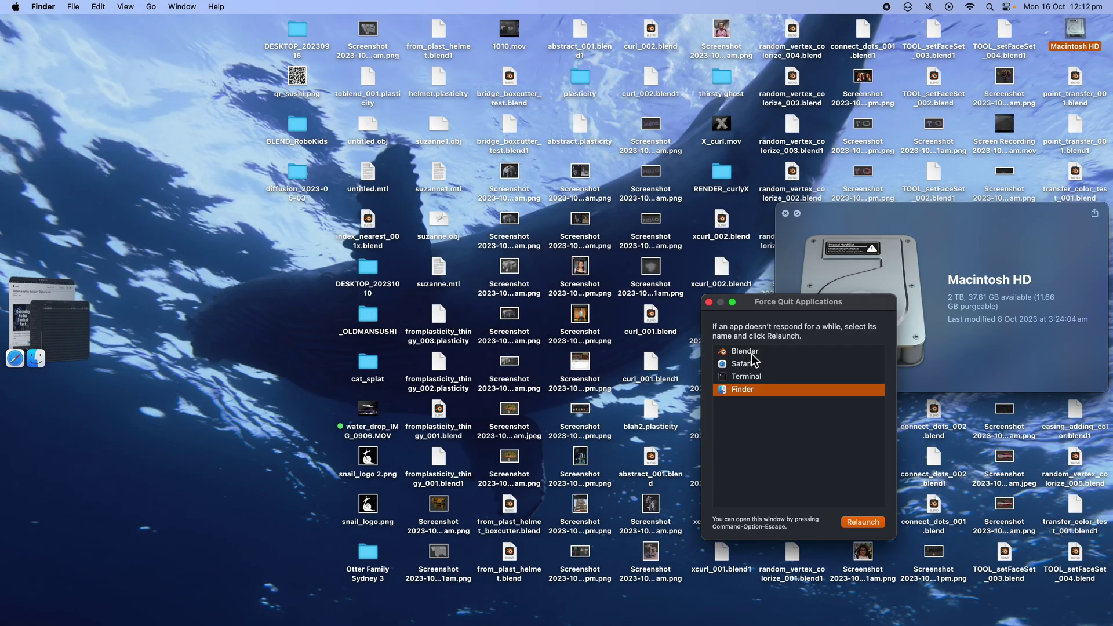
pyautogui.click(748, 352)
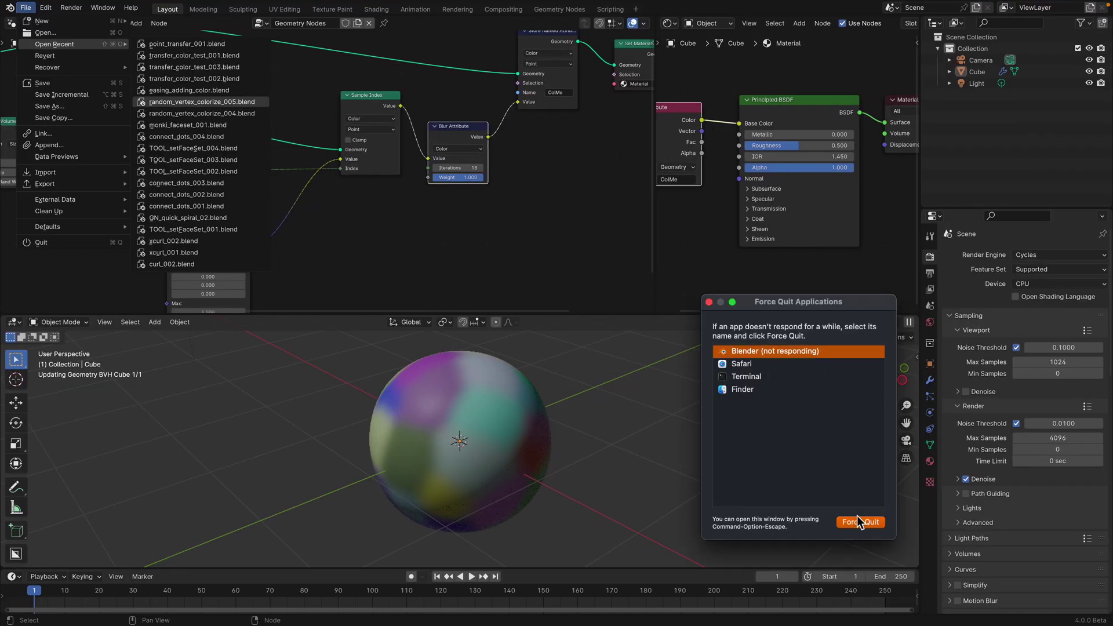
pyautogui.click(858, 522)
pyautogui.click(867, 437)
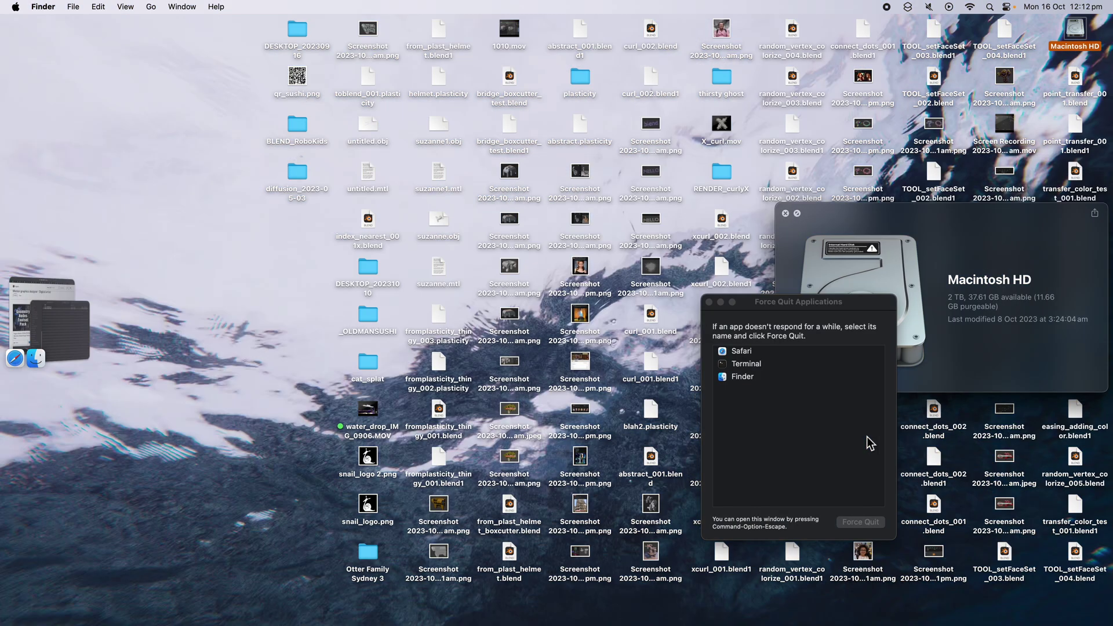
# Relaunch Blender and open the recent file random_vertex_colorize_004.blend
pyautogui.moveTo(953, 620)
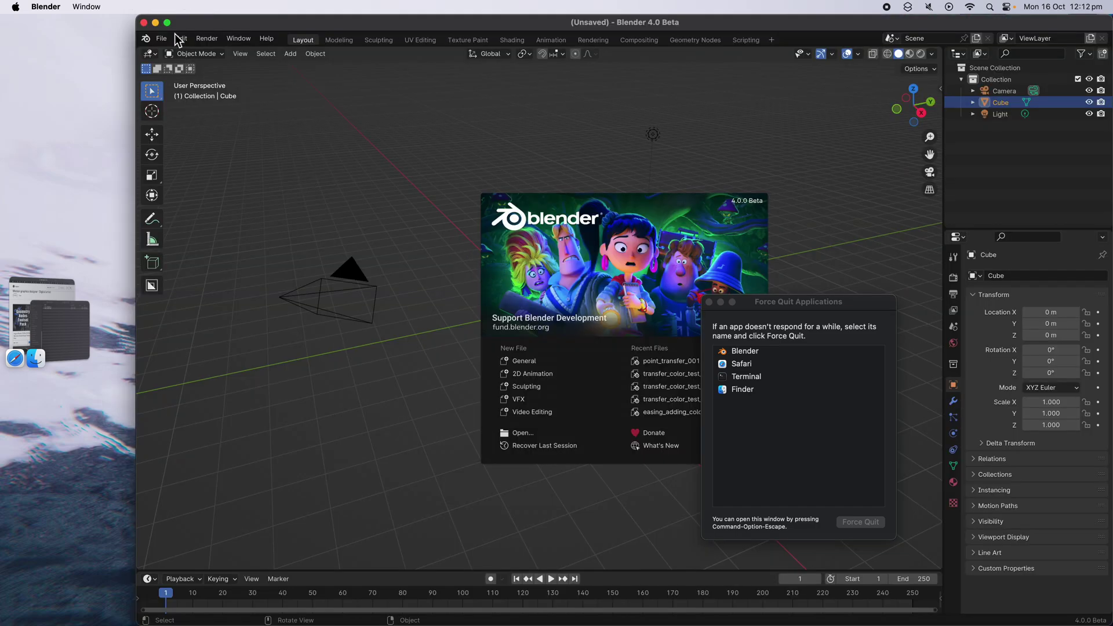
pyautogui.click(161, 38)
pyautogui.click(161, 38)
pyautogui.moveTo(209, 75)
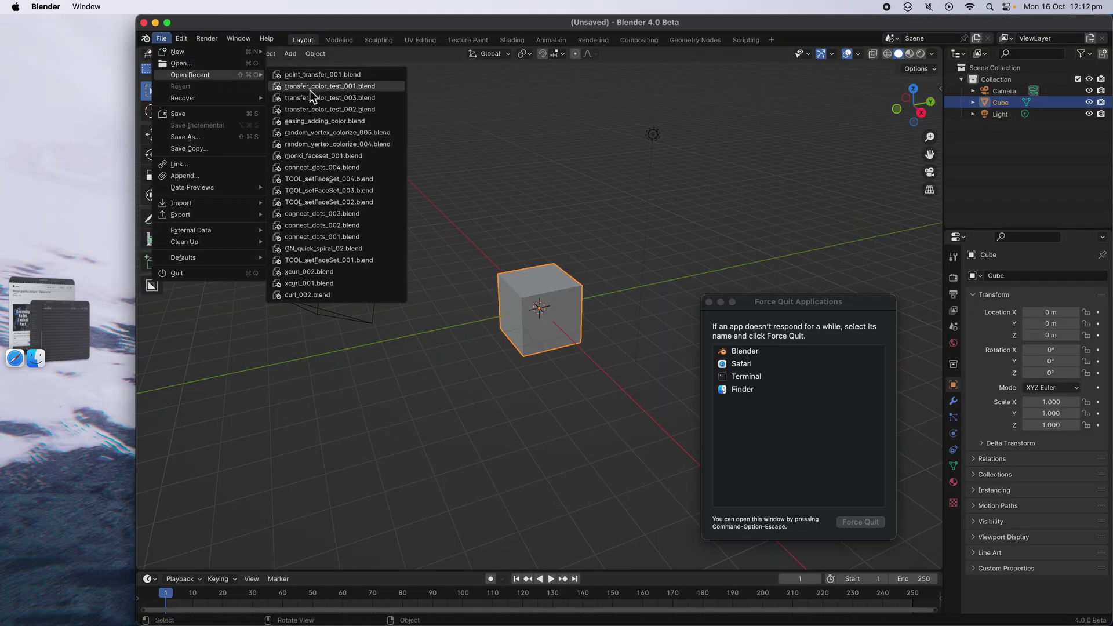
pyautogui.click(337, 145)
pyautogui.moveTo(516, 323); pyautogui.dragTo(593, 227, button='middle')
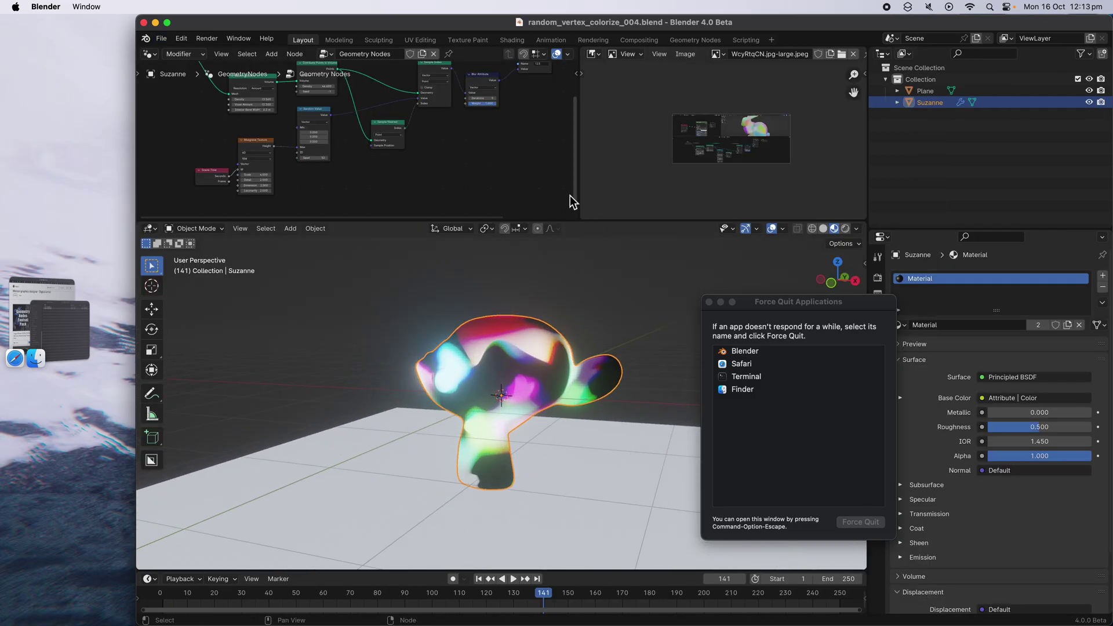
# Extend the geometry node editor over the image editor, make it taller, and briefly play the Suzanne color animation
pyautogui.moveTo(579, 53); pyautogui.dragTo(606, 137)
pyautogui.moveTo(607, 137); pyautogui.dragTo(612, 162, button='middle')
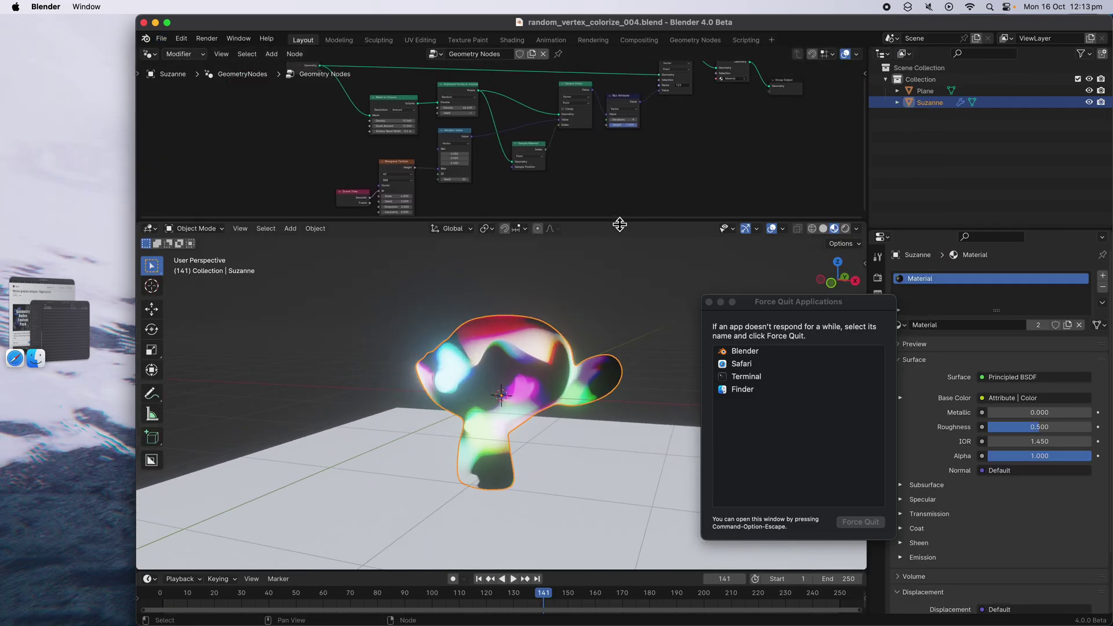
pyautogui.moveTo(619, 223); pyautogui.dragTo(619, 313)
pyautogui.scroll(5, 571, 231)
pyautogui.press('space')
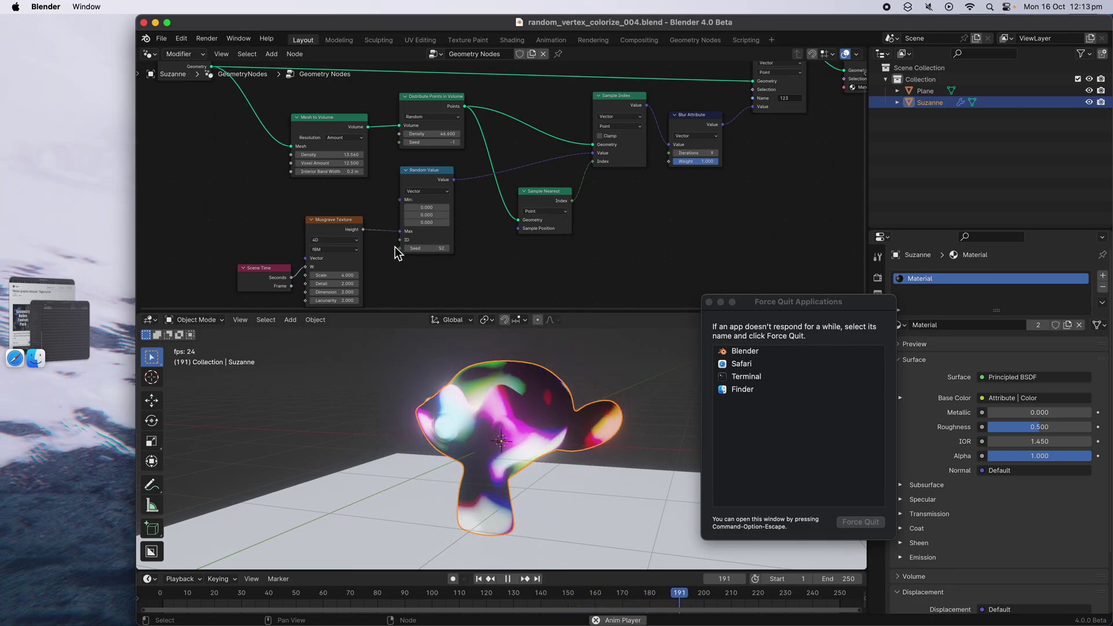
pyautogui.press('space')
# Rearrange the Scene Time, Musgrave Texture and Random Value nodes so the animated color branch is easier to read
pyautogui.moveTo(265, 267); pyautogui.dragTo(262, 208)
pyautogui.moveTo(336, 221); pyautogui.dragTo(407, 178)
pyautogui.scroll(2, 381, 199)
pyautogui.scroll(-1, 408, 175)
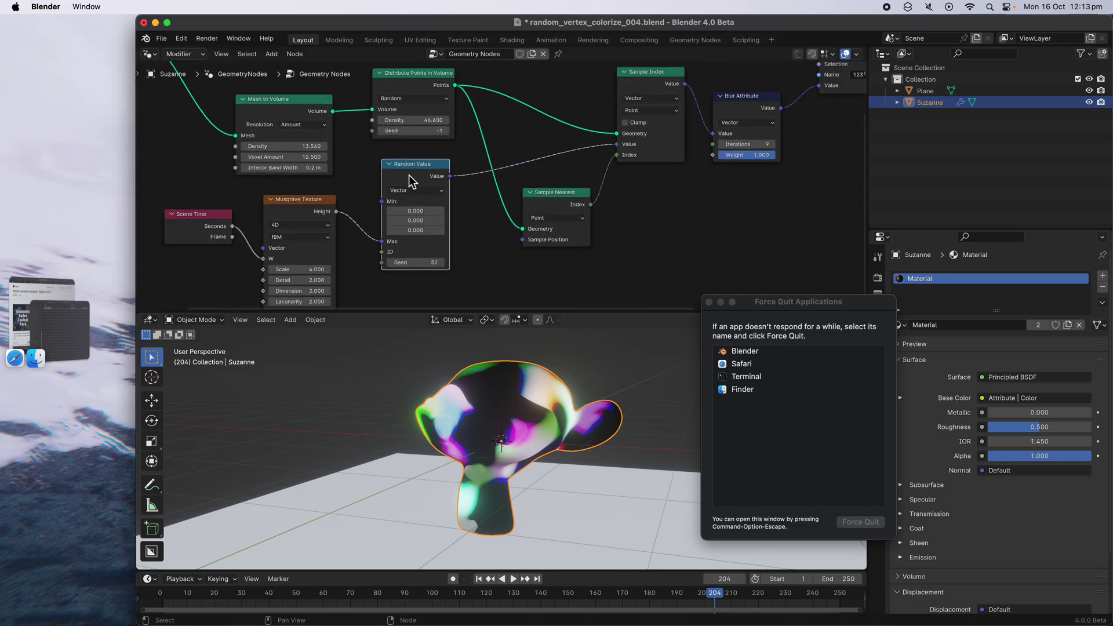
pyautogui.scroll(-2, 404, 210)
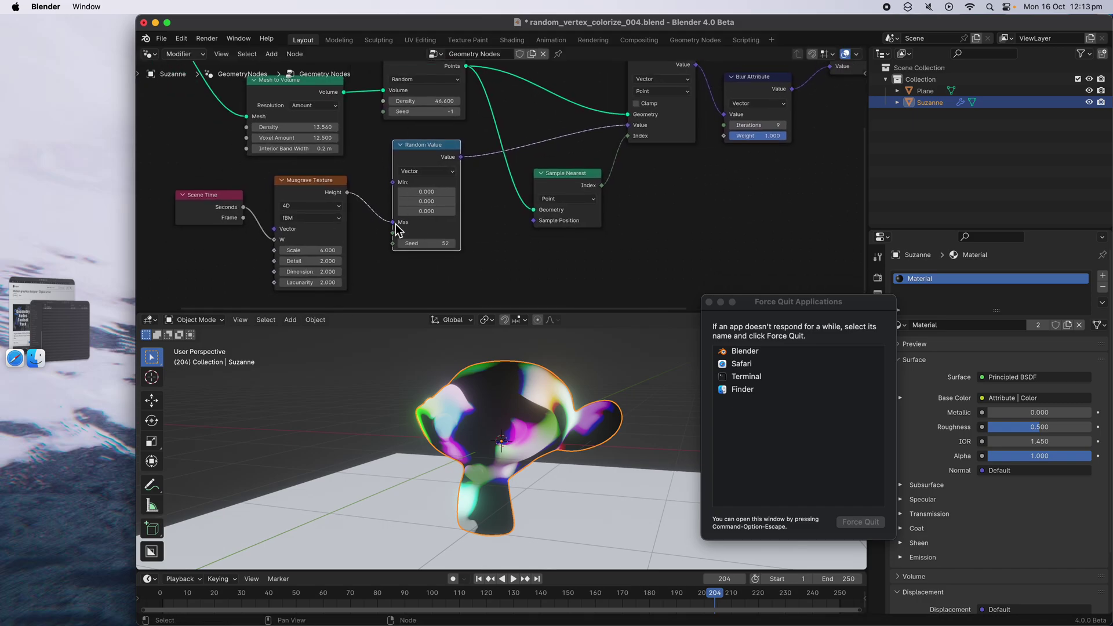
# Play the color animation while viewing Suzanne from several angles, and close the Force Quit Applications window
pyautogui.press('space')
pyautogui.moveTo(509, 369); pyautogui.dragTo(583, 383, button='middle')
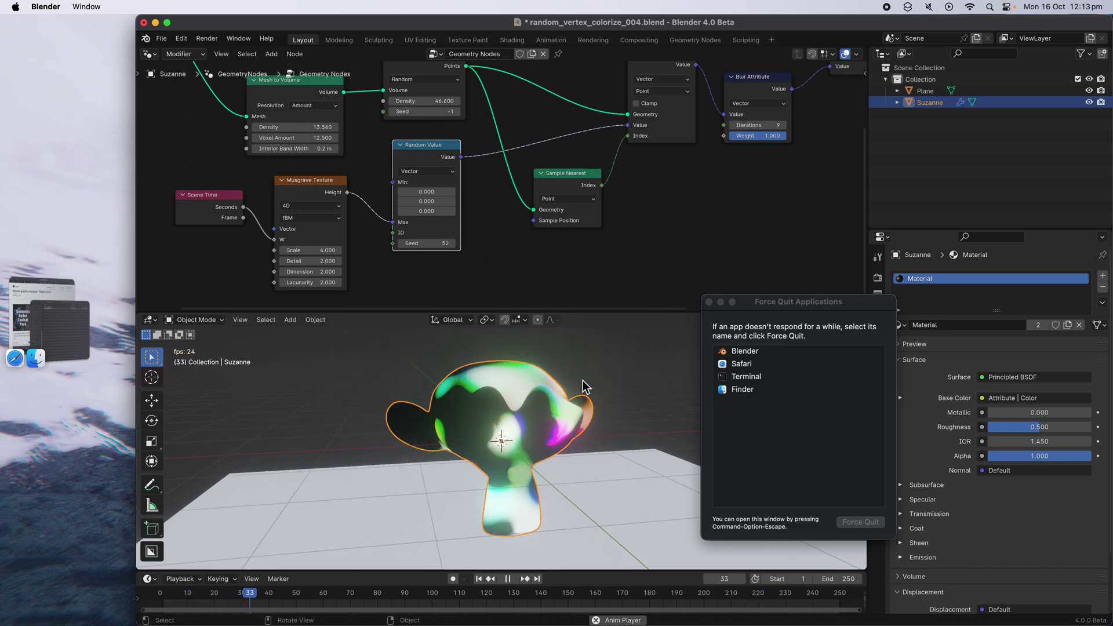
pyautogui.moveTo(582, 380); pyautogui.dragTo(536, 386, button='middle')
pyautogui.press('space')
pyautogui.scroll(-2, 537, 386)
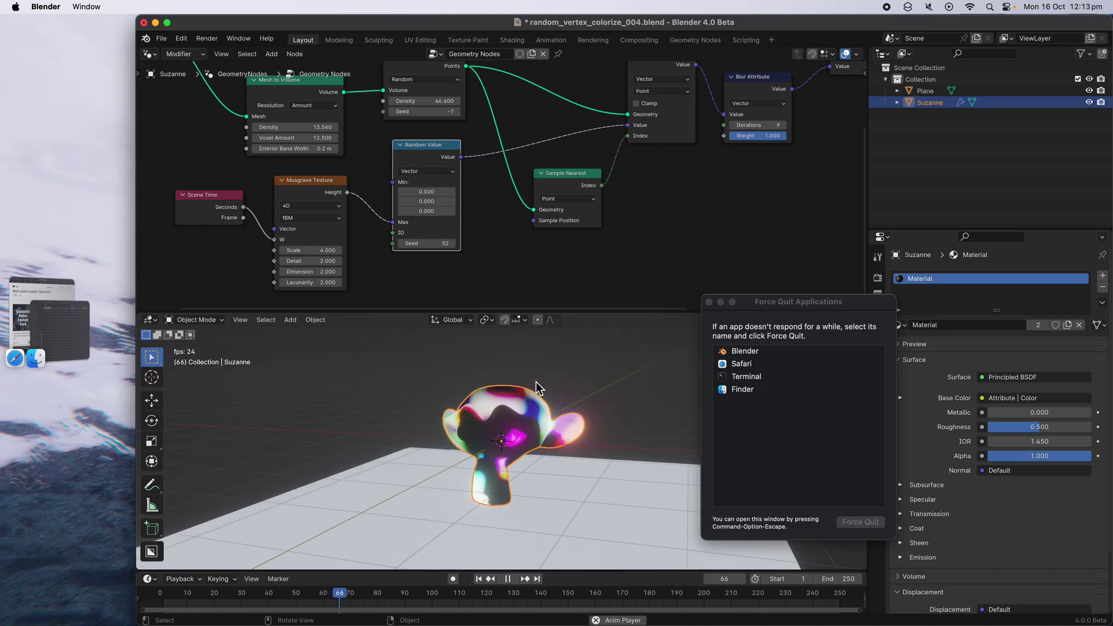
pyautogui.press('space')
pyautogui.click(709, 302)
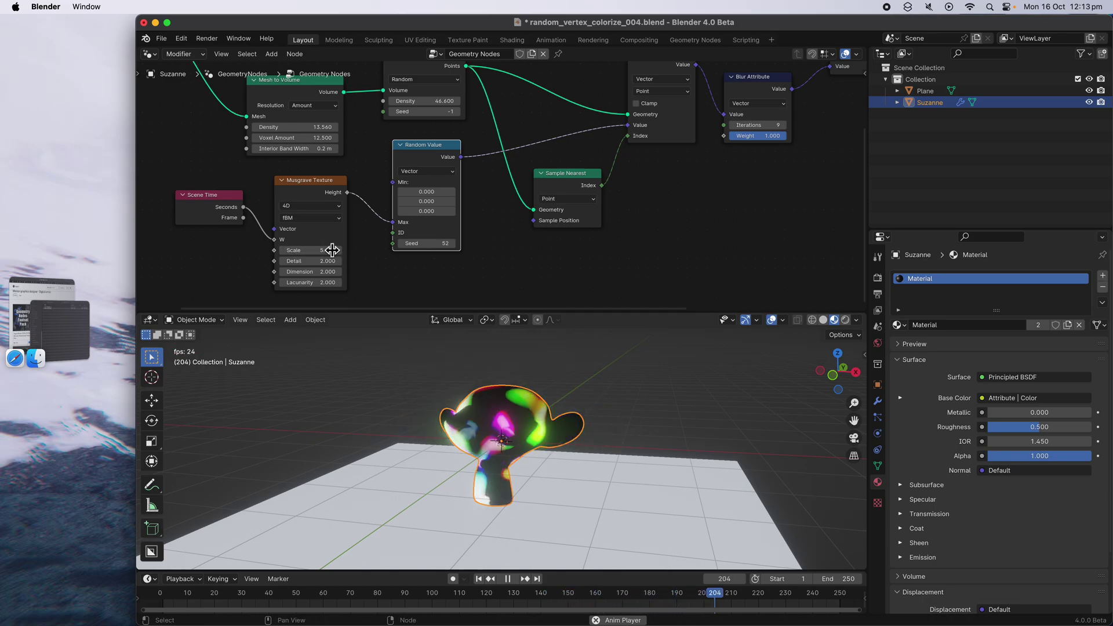
# Set the Musgrave Texture scale to 5.6 and try feeding its Height into the Random Value's Min during playback
pyautogui.moveTo(315, 199); pyautogui.dragTo(318, 196)
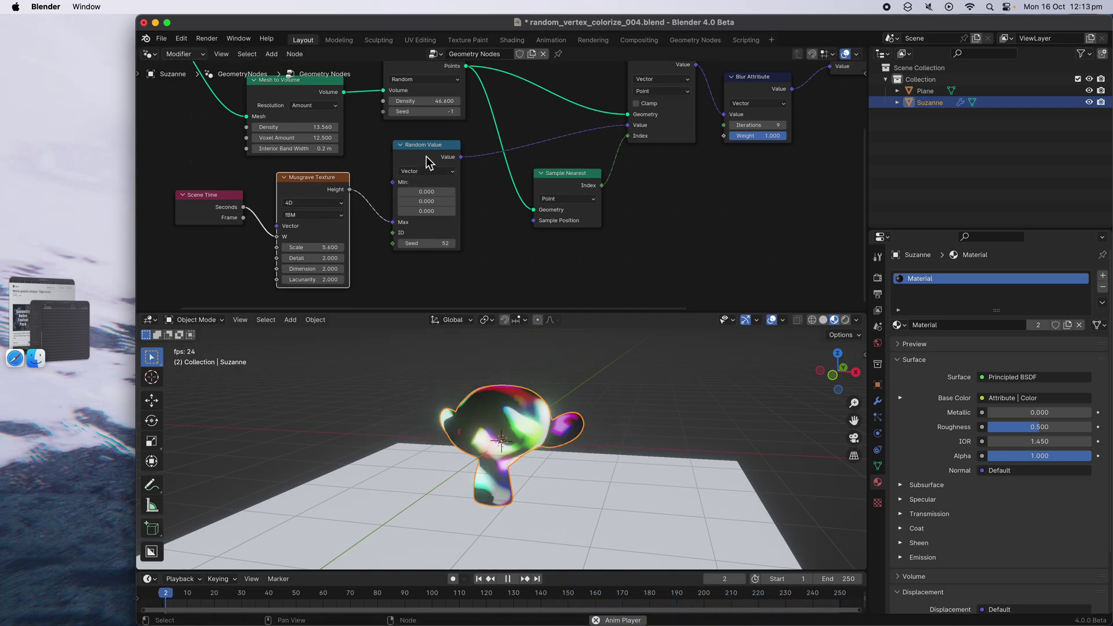
pyautogui.moveTo(429, 149); pyautogui.dragTo(443, 152)
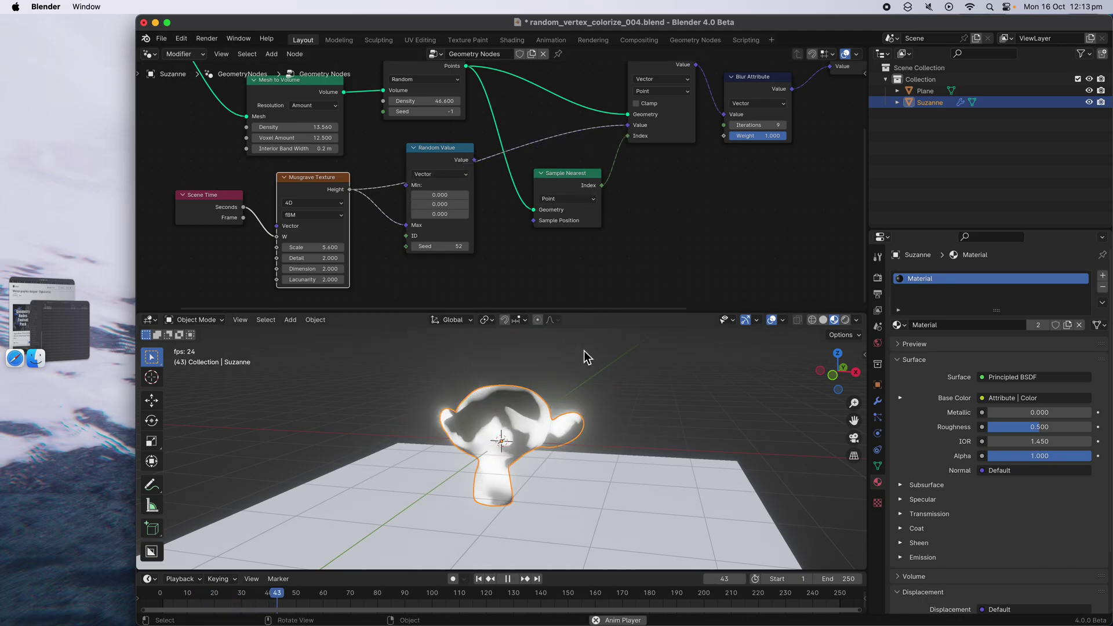
pyautogui.moveTo(584, 357); pyautogui.dragTo(545, 261, button='middle')
pyautogui.press('space')
pyautogui.moveTo(475, 159); pyautogui.dragTo(628, 126)
pyautogui.press('space')
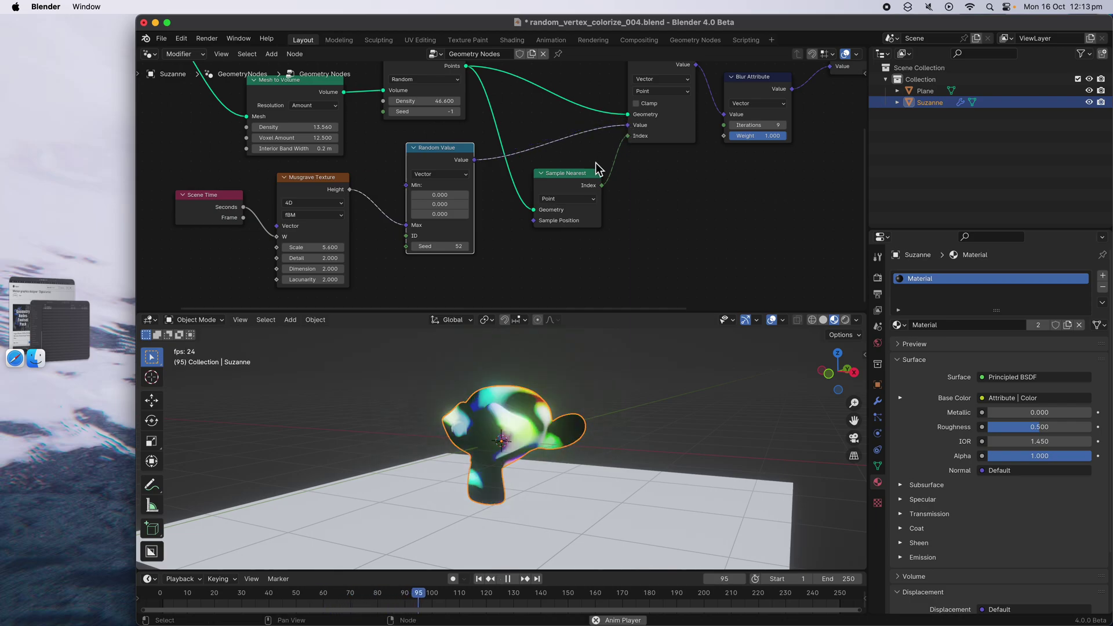
pyautogui.press('space')
# Spread the Scene Time and Musgrave Texture nodes apart and duplicate both below the originals
pyautogui.moveTo(227, 195); pyautogui.dragTo(179, 172)
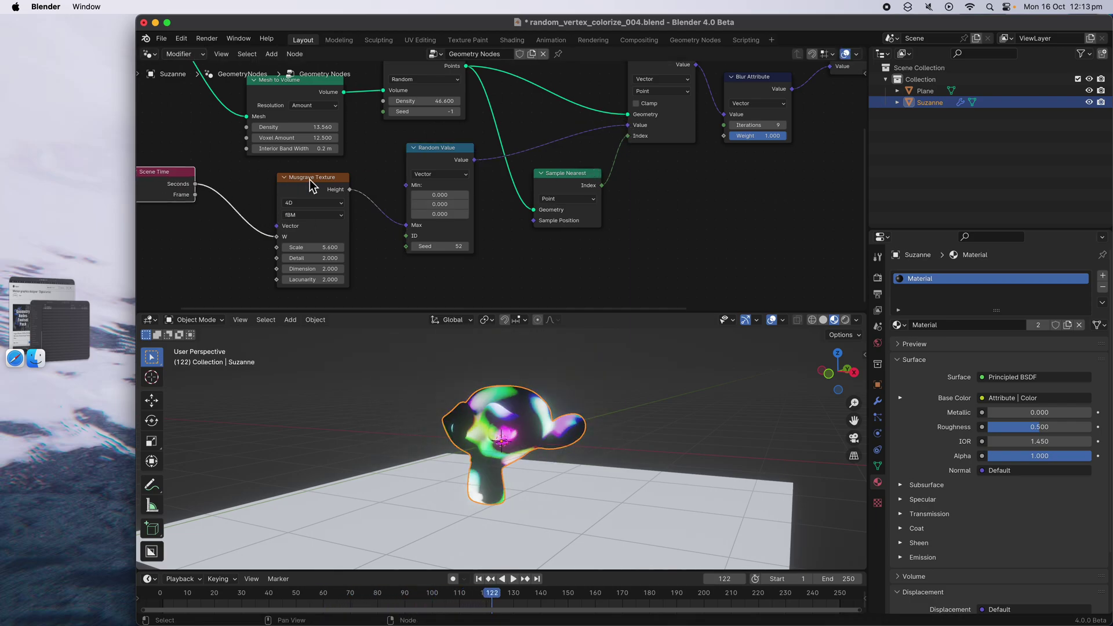
pyautogui.moveTo(312, 185); pyautogui.dragTo(304, 197)
pyautogui.scroll(-1, 246, 200)
pyautogui.scroll(-1, 342, 206)
pyautogui.hotkey('shift', 'd')
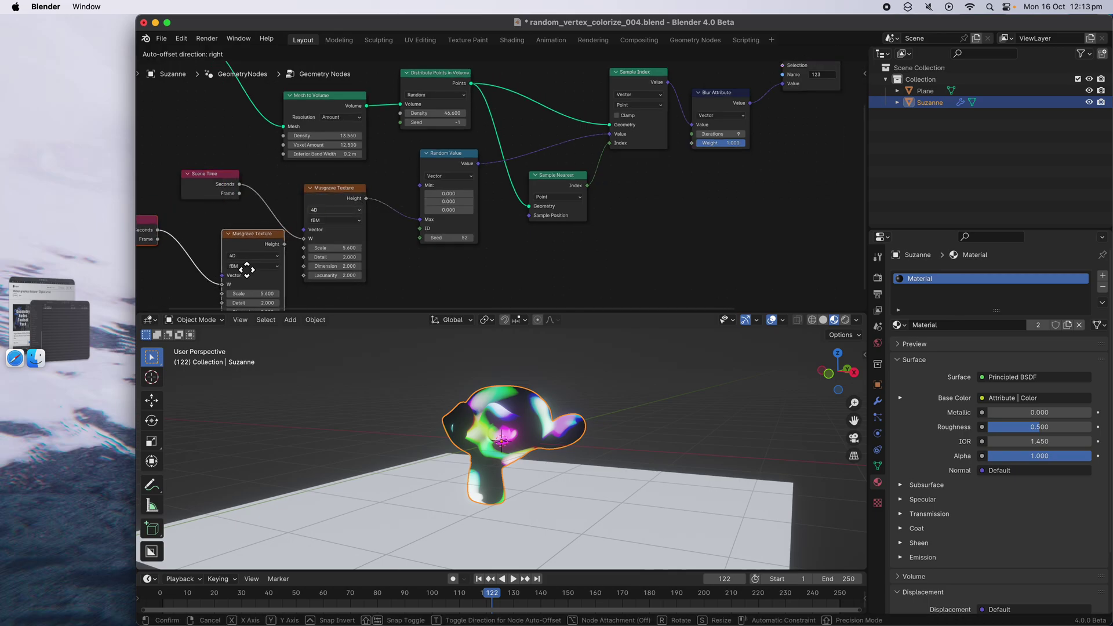
pyautogui.click(218, 277)
# Delete the duplicate Scene Time node, keeping the duplicate Musgrave Texture
pyautogui.moveTo(301, 239); pyautogui.dragTo(388, 198, button='middle')
pyautogui.moveTo(283, 137); pyautogui.dragTo(214, 126)
pyautogui.moveTo(203, 196); pyautogui.dragTo(202, 199)
pyautogui.press('x')
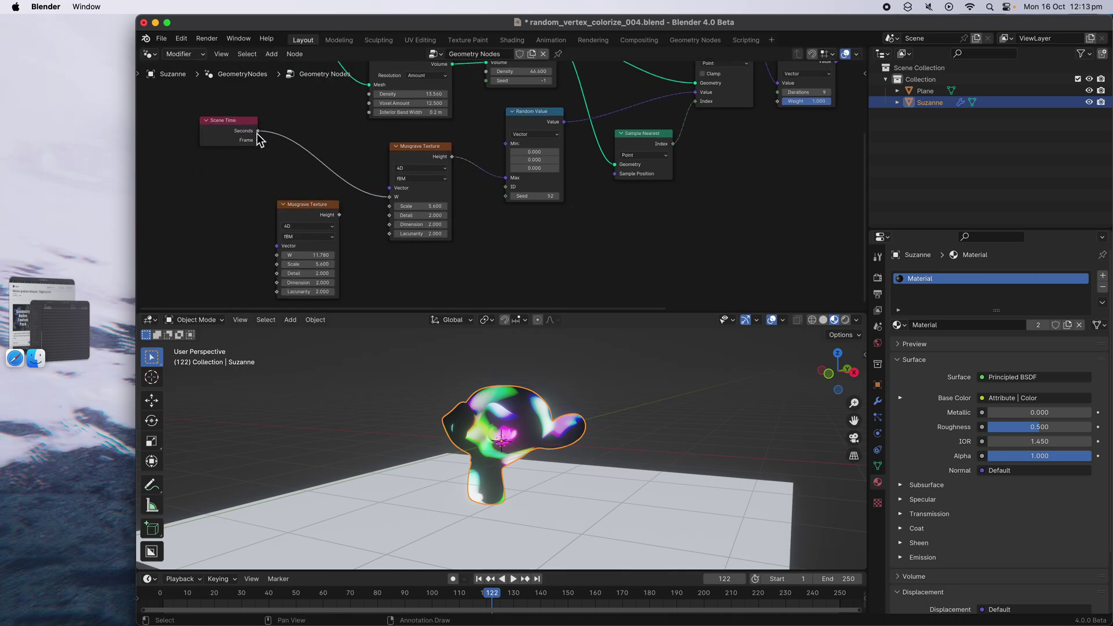
# Link Scene Time's Seconds to the duplicate Musgrave Texture's Vector input and move Scene Time further left
pyautogui.moveTo(291, 253); pyautogui.dragTo(290, 254)
pyautogui.press('Escape')
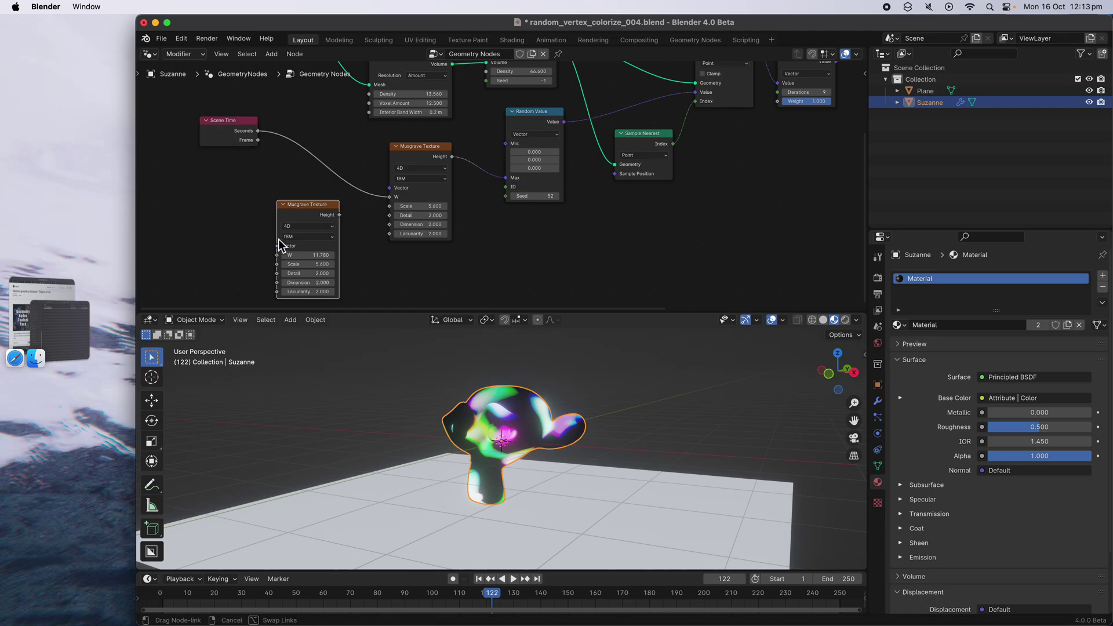
pyautogui.moveTo(259, 134); pyautogui.dragTo(259, 134)
pyautogui.moveTo(242, 135); pyautogui.dragTo(206, 149)
# Insert a Math Add node between Scene Time and the duplicate Musgrave Texture and set its value to 10.3
pyautogui.hotkey('shift', 'a')
pyautogui.write('add')
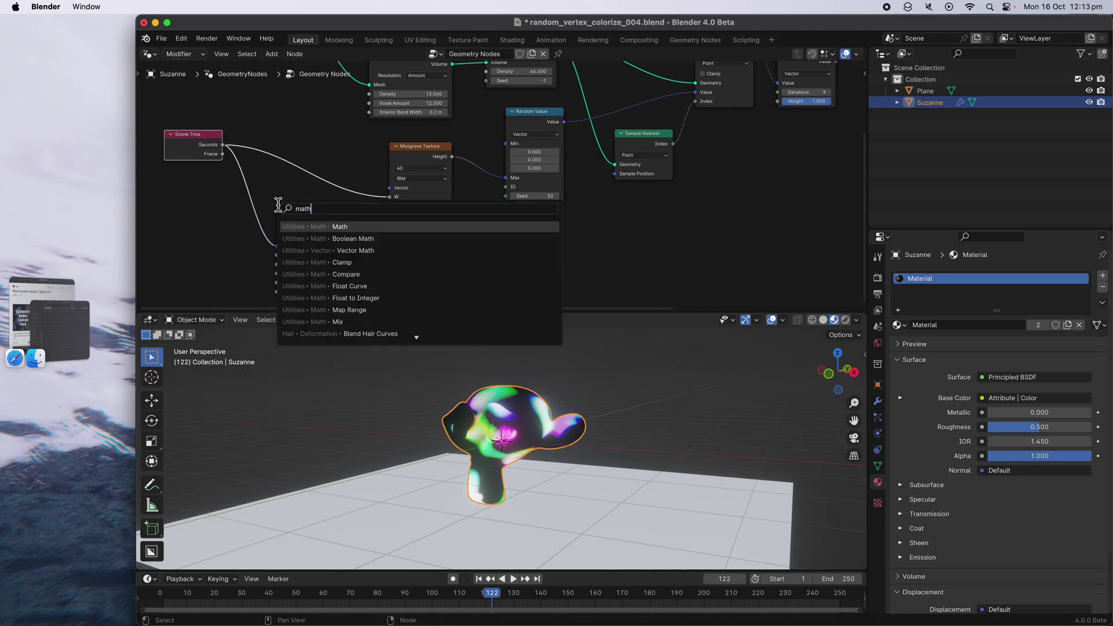
pyautogui.press('Return')
pyautogui.click(256, 191)
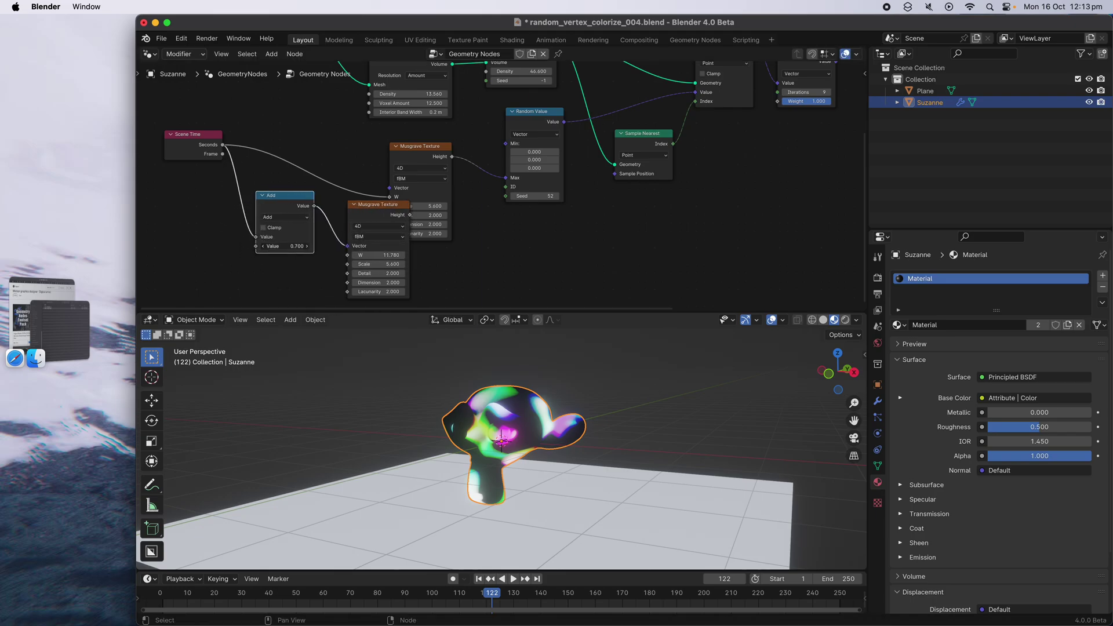
# Reposition the duplicate Musgrave Texture, link its Height to the Random Value's Min, and play the animation to check the colors
pyautogui.moveTo(396, 218); pyautogui.dragTo(385, 237)
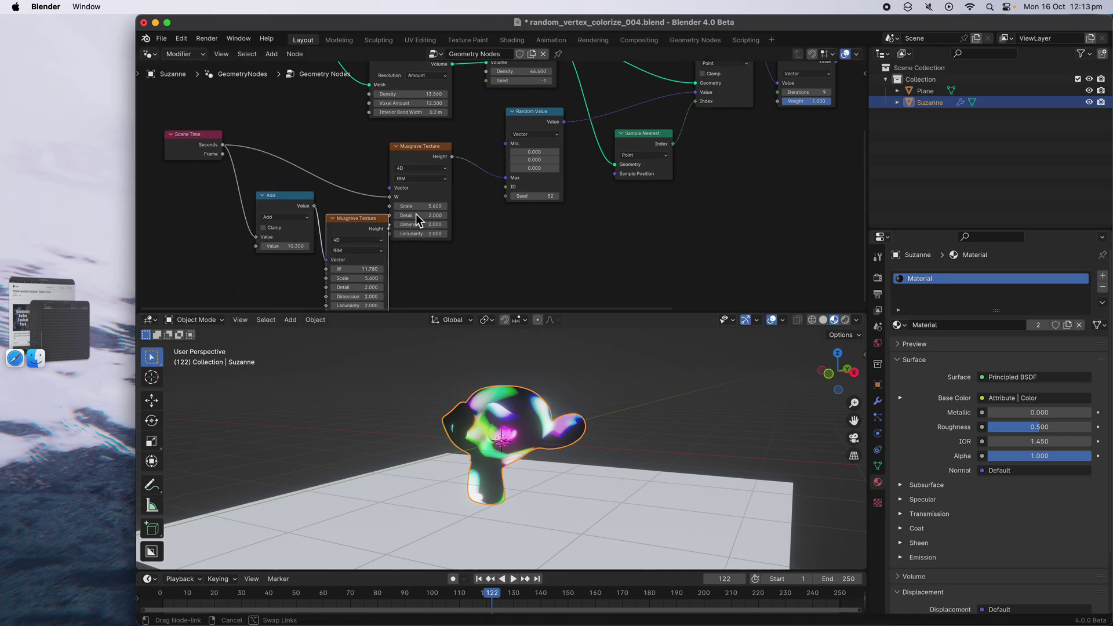
pyautogui.moveTo(515, 142); pyautogui.dragTo(514, 143)
pyautogui.press('space')
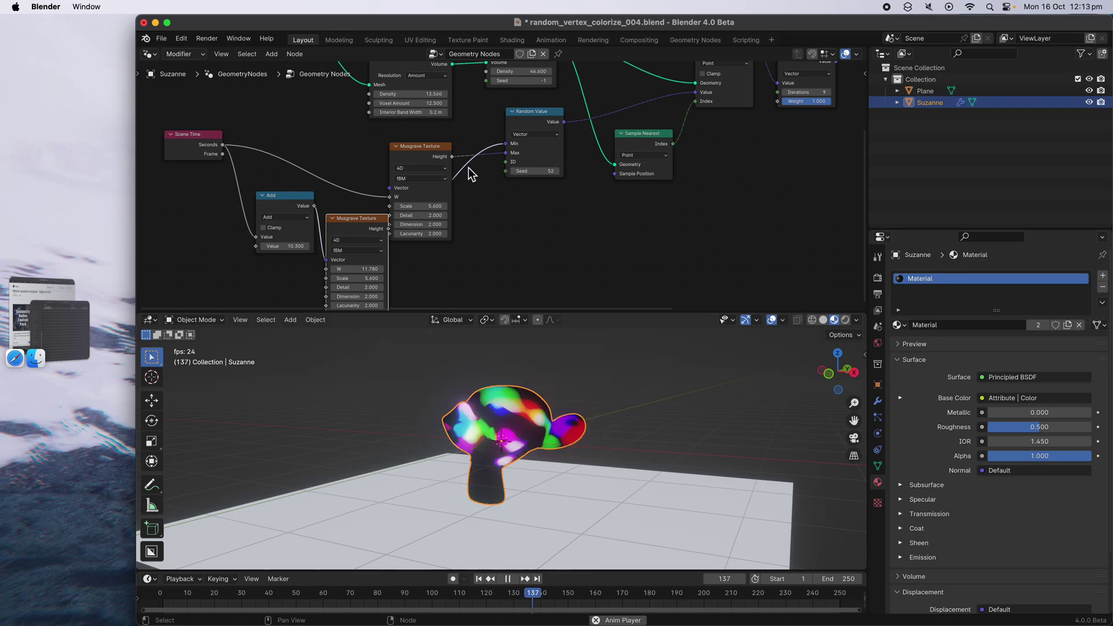
pyautogui.moveTo(597, 394); pyautogui.dragTo(569, 394, button='middle')
pyautogui.press('space')
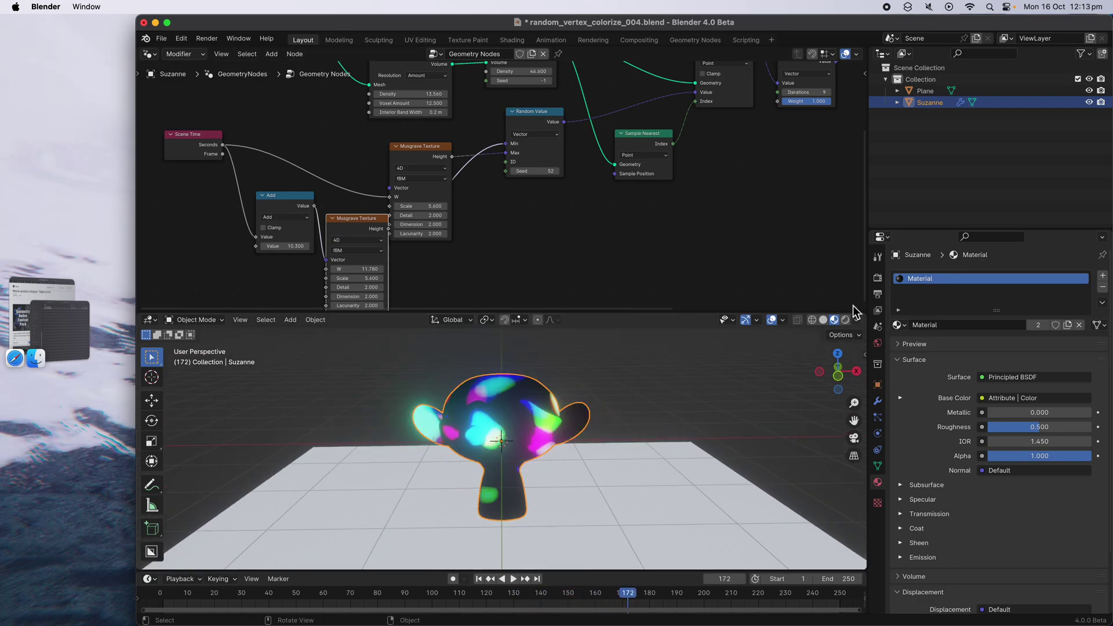
# Switch the render engine to EEVEE, show the viewport in Rendered shading, and briefly play the animation
pyautogui.click(877, 278)
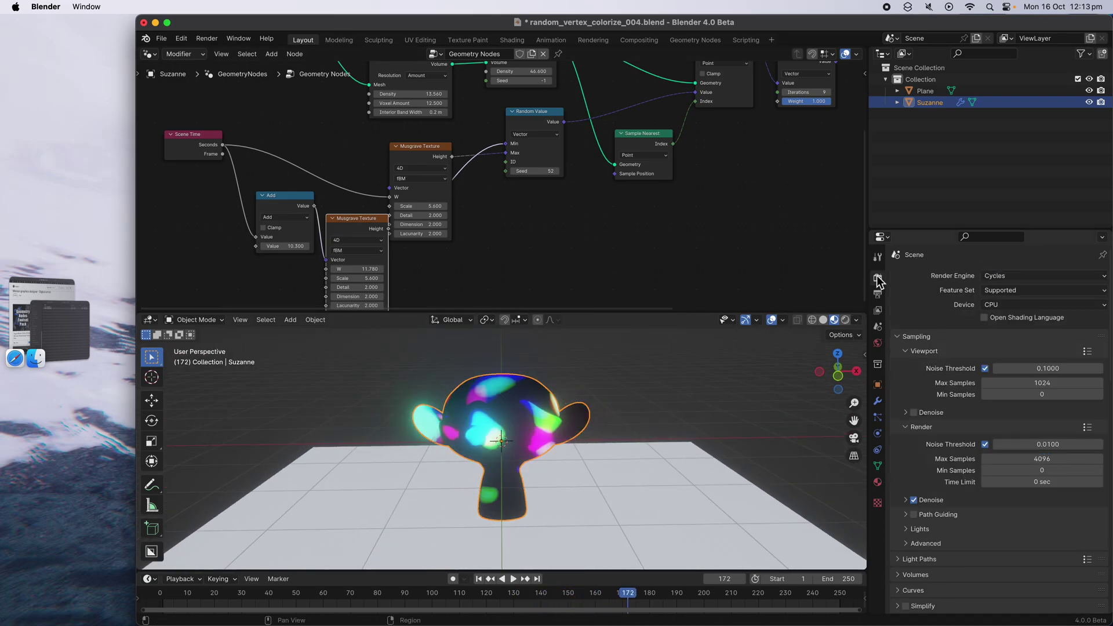
pyautogui.click(998, 276)
pyautogui.click(1003, 289)
pyautogui.moveTo(696, 400); pyautogui.dragTo(722, 402, button='middle')
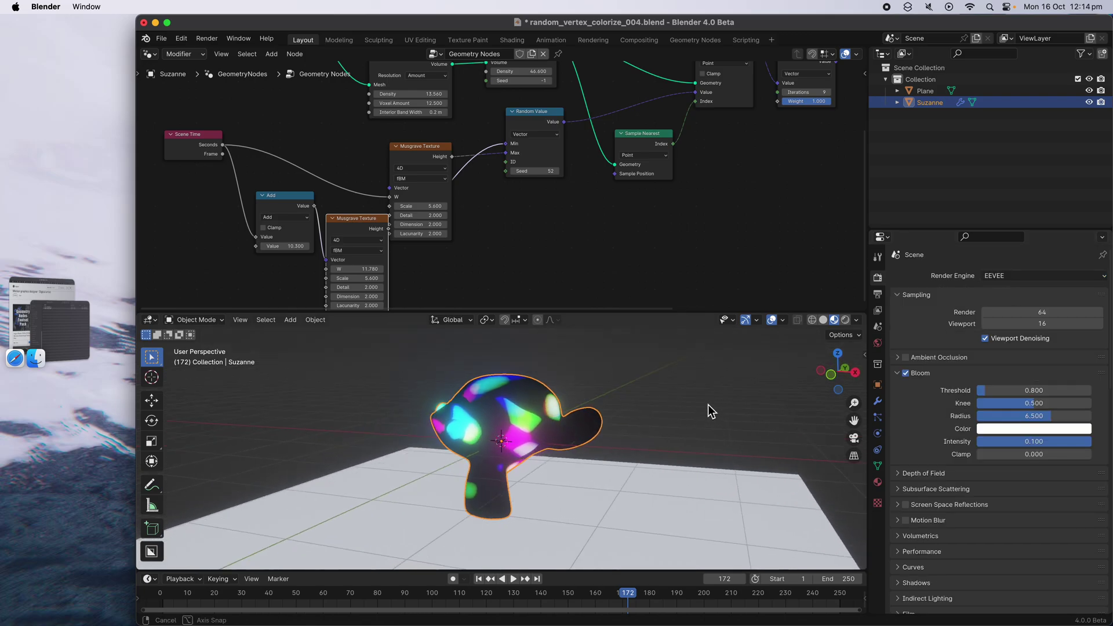
pyautogui.click(845, 319)
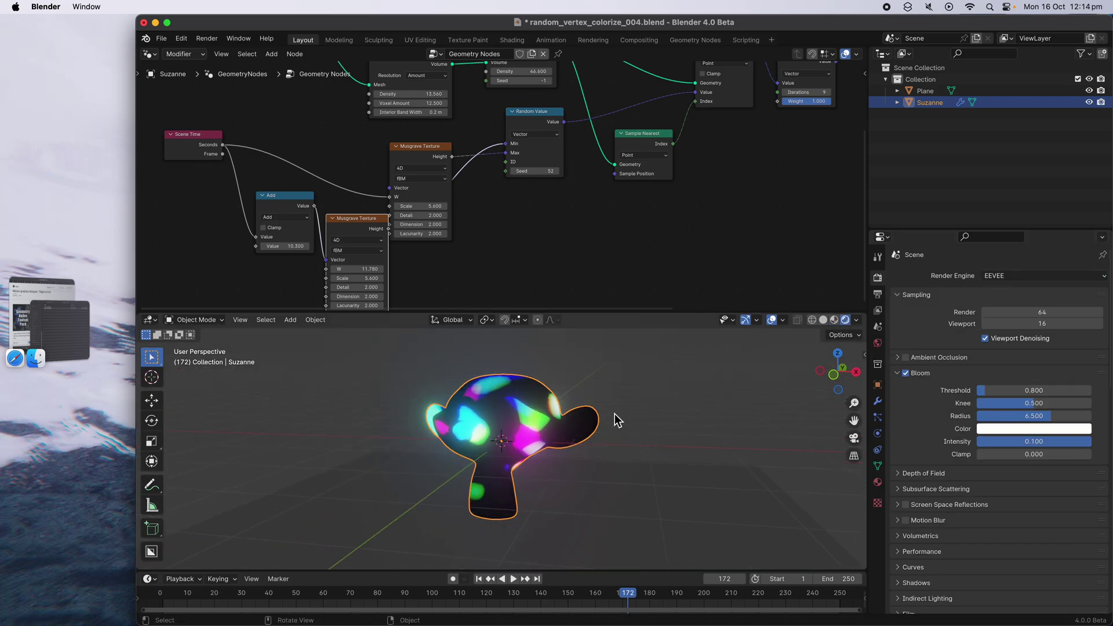
pyautogui.press('space')
pyautogui.press('space')
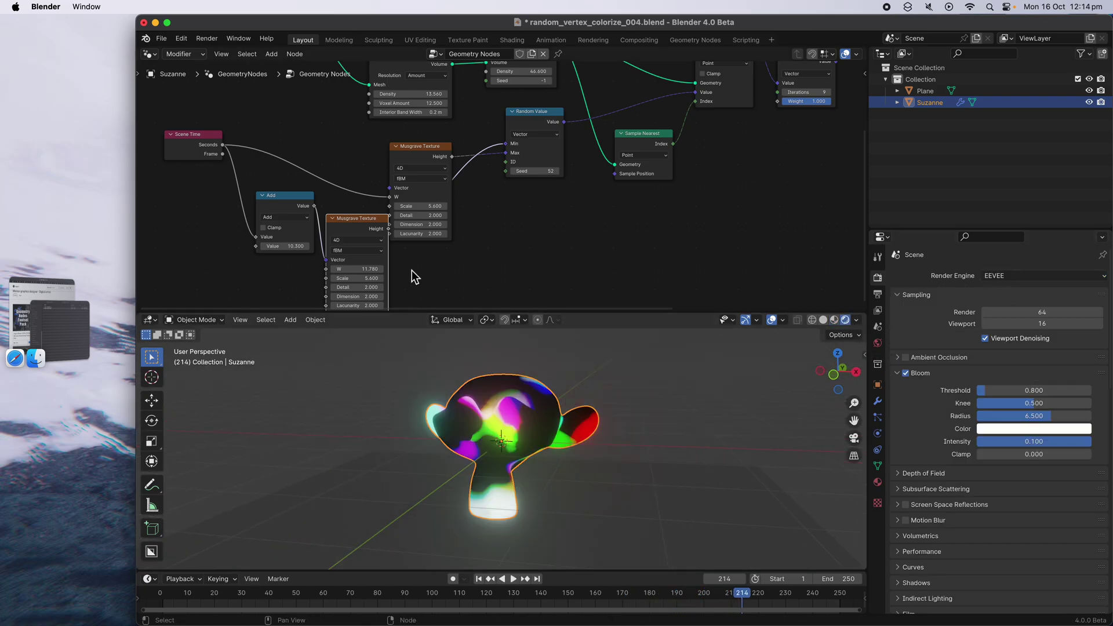
# Reroute the Add output to the duplicate Musgrave Texture's W input, shift the Add node left, and play the animation
pyautogui.scroll(-2, 394, 261)
pyautogui.moveTo(372, 239); pyautogui.dragTo(434, 239)
pyautogui.press('space')
pyautogui.moveTo(326, 231); pyautogui.dragTo(452, 249)
pyautogui.press('space')
pyautogui.moveTo(283, 177); pyautogui.dragTo(260, 184)
pyautogui.press('space')
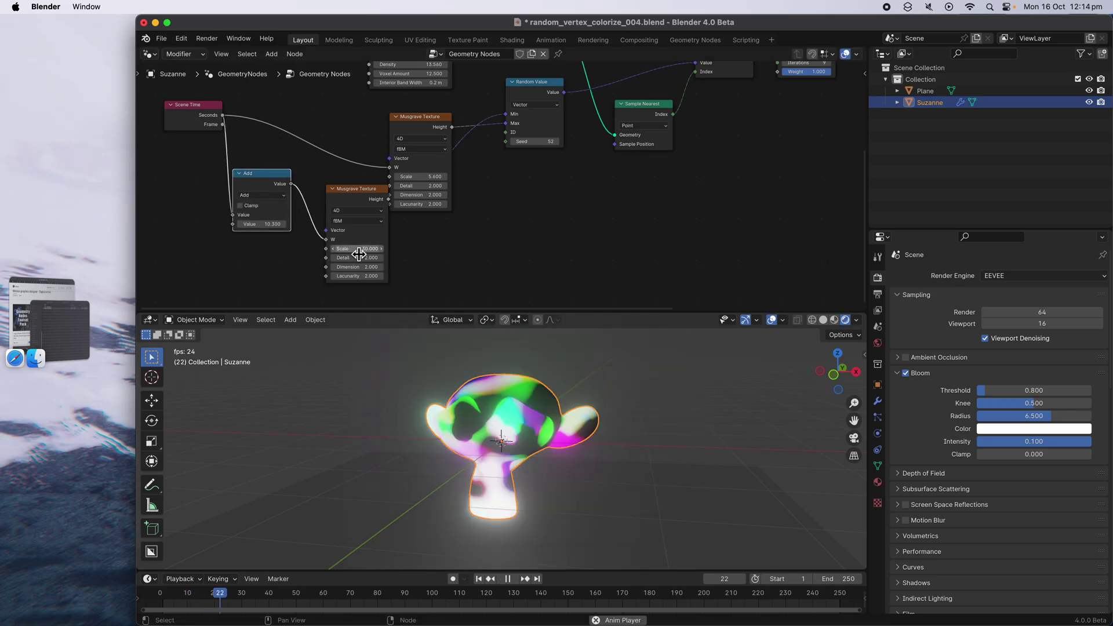
# Set the duplicate Musgrave's Scale to 0.48, the original Musgrave's Scale to 5.62 and the Add value to 56.5, and save the file
pyautogui.write('1')
pyautogui.press('Return')
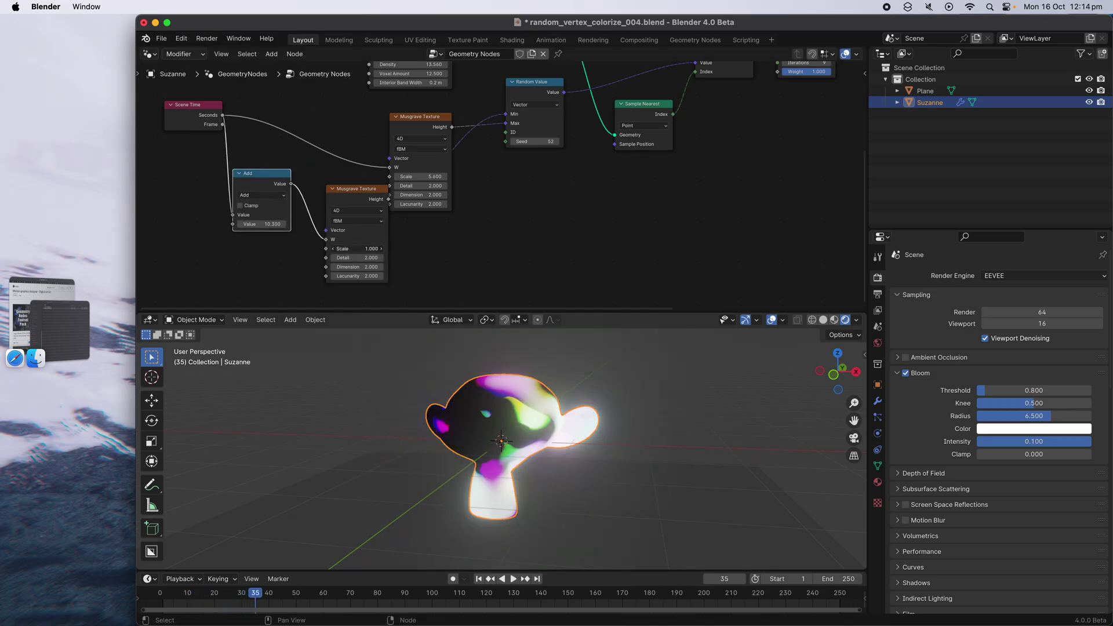
pyautogui.keyDown('shift'); pyautogui.moveTo(357, 248); pyautogui.dragTo(327, 249); pyautogui.keyUp('shift')
pyautogui.press('space')
pyautogui.keyDown('shift'); pyautogui.moveTo(430, 177); pyautogui.dragTo(434, 177); pyautogui.keyUp('shift')
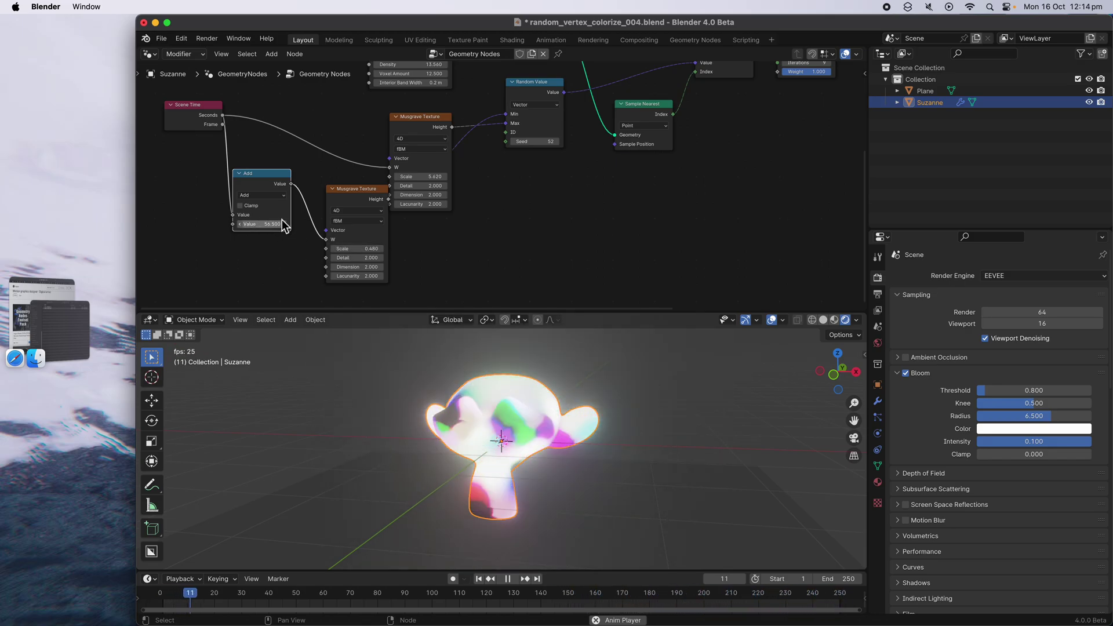
pyautogui.press('space')
pyautogui.hotkey('ctrl', 's')
# Set the Random Value's Seed to 426 while checking the animated colors, and save the file
pyautogui.scroll(3, 503, 171)
pyautogui.moveTo(503, 172); pyautogui.dragTo(406, 227, button='middle')
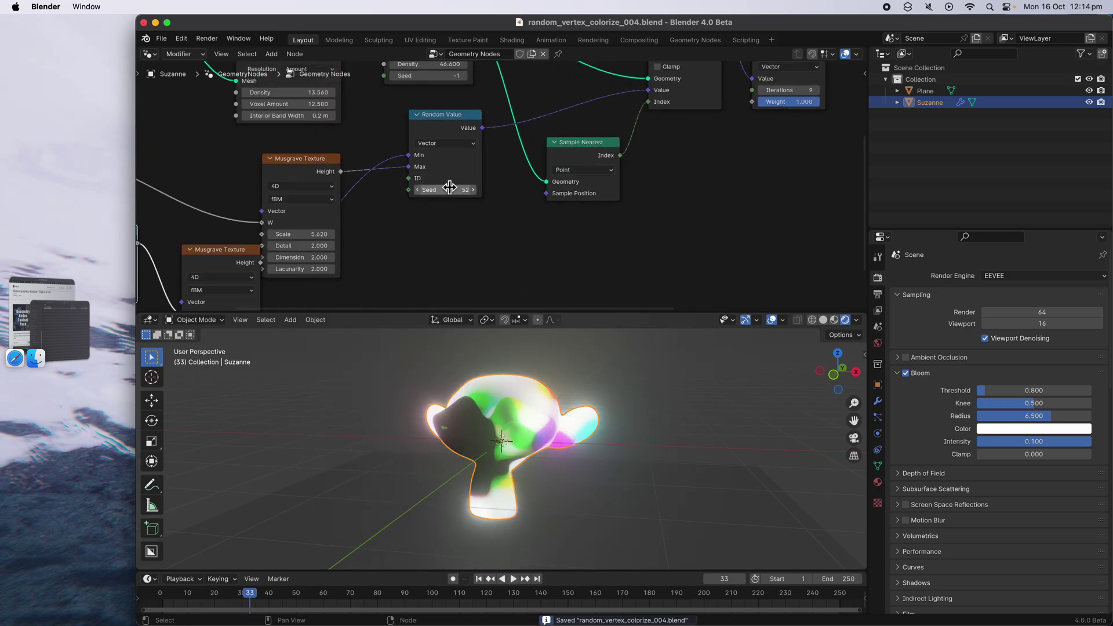
pyautogui.moveTo(448, 189); pyautogui.dragTo(527, 189)
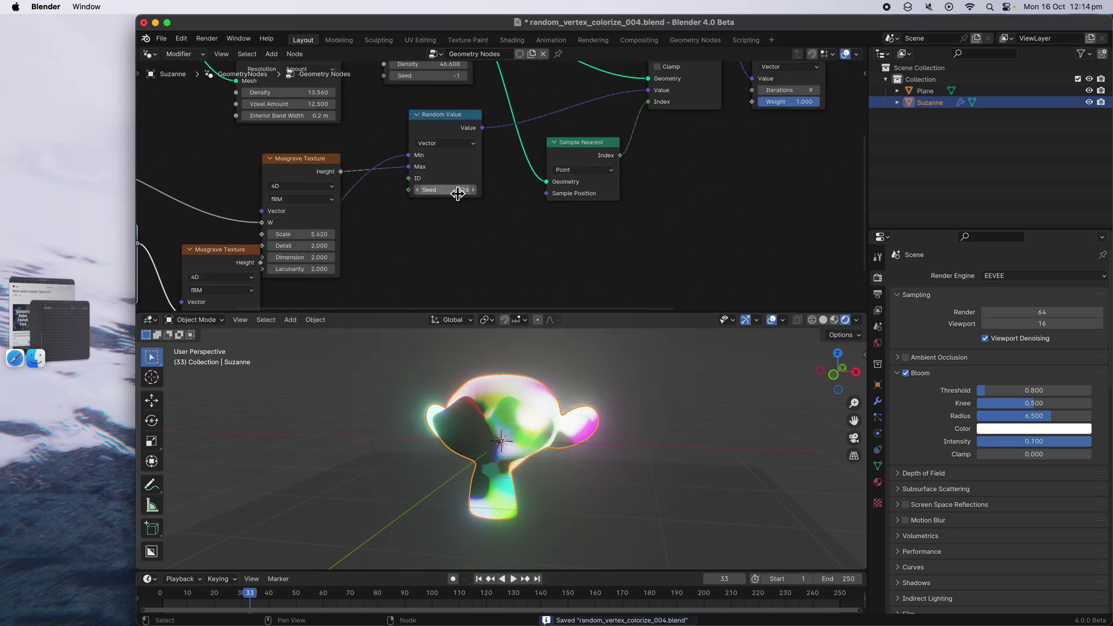
pyautogui.press('space')
pyautogui.moveTo(457, 191); pyautogui.dragTo(473, 191)
pyautogui.moveTo(571, 422); pyautogui.dragTo(598, 421, button='middle')
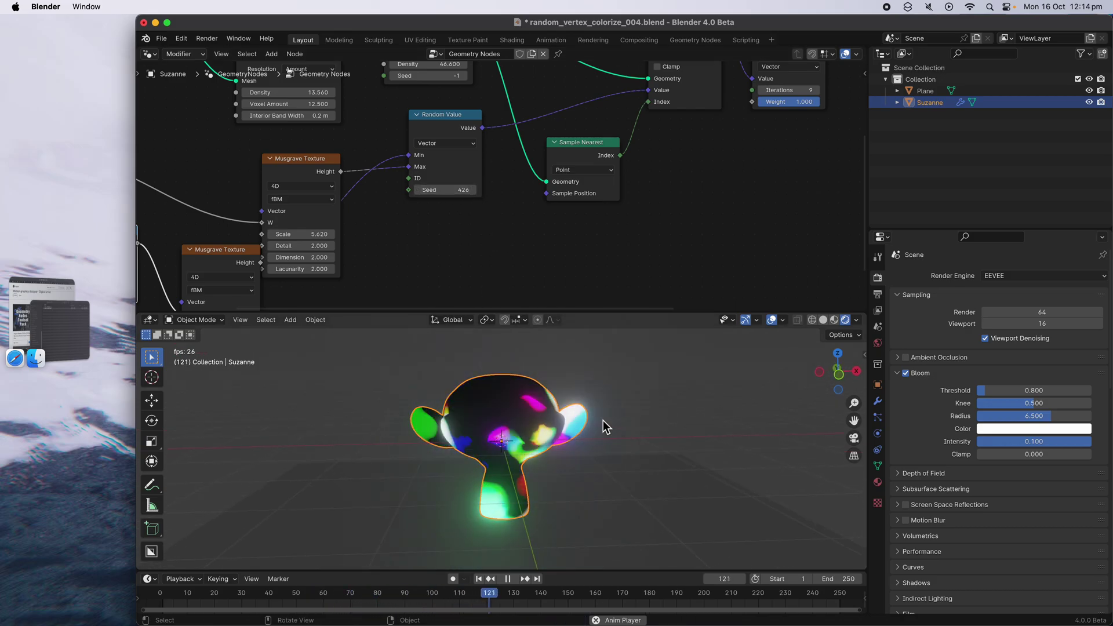
pyautogui.press('space')
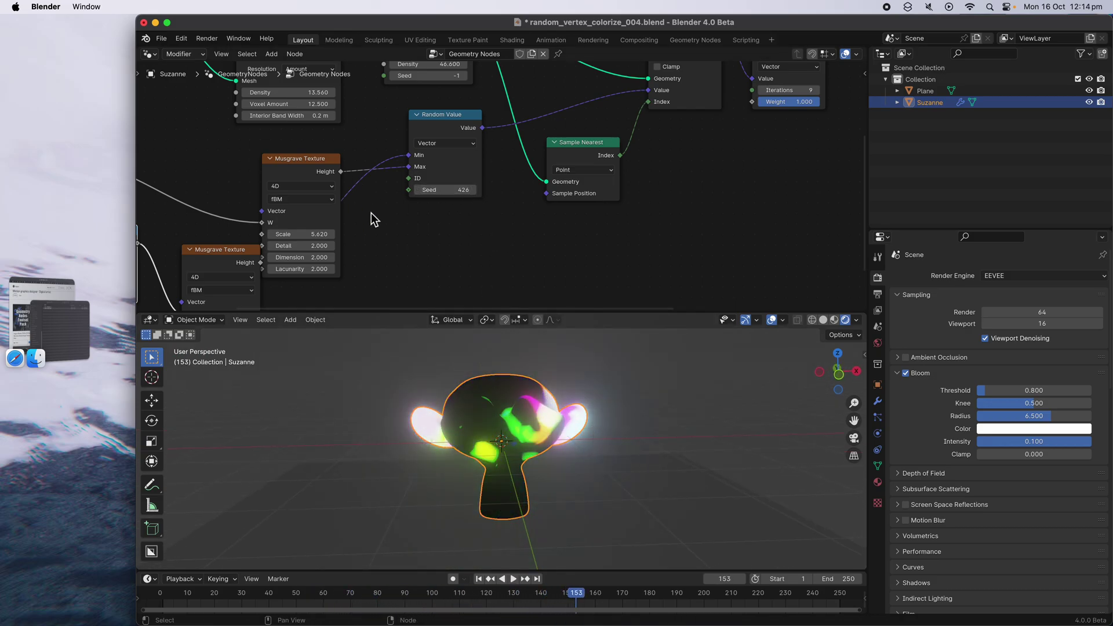
pyautogui.press('super+s')
pyautogui.scroll(-3, 371, 213)
pyautogui.moveTo(371, 214); pyautogui.dragTo(500, 284, button='middle')
pyautogui.moveTo(362, 117); pyautogui.dragTo(268, 103)
pyautogui.moveTo(750, 162); pyautogui.dragTo(499, 139, button='middle')
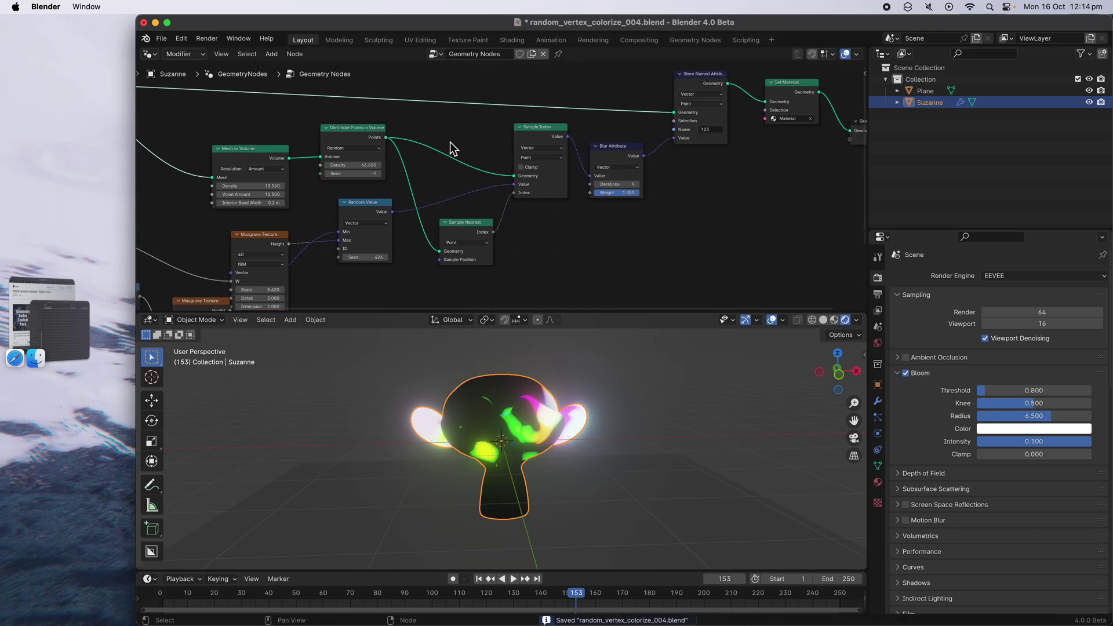
pyautogui.scroll(-1, 498, 139)
# Add a torus mesh to the scene and move it up along Z above Suzanne's head
pyautogui.moveTo(561, 346); pyautogui.dragTo(632, 440, button='middle')
pyautogui.hotkey('shift', 'a')
pyautogui.moveTo(632, 401)
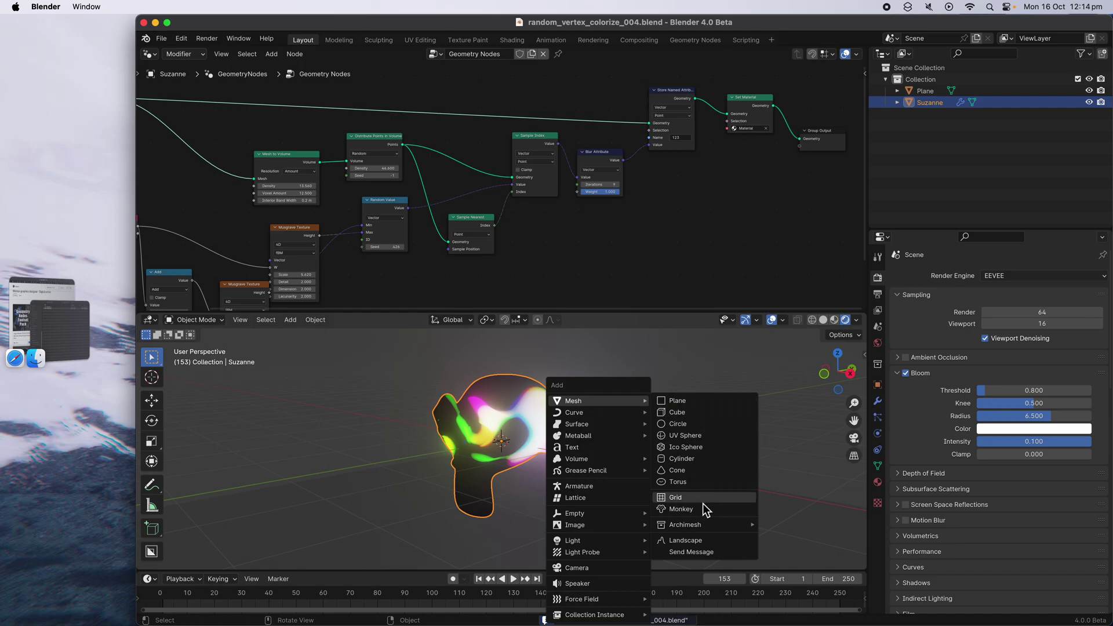
pyautogui.click(689, 482)
pyautogui.scroll(-2, 637, 481)
pyautogui.press('g')
pyautogui.press('z')
pyautogui.click(579, 411)
pyautogui.moveTo(579, 411); pyautogui.dragTo(596, 448, button='middle')
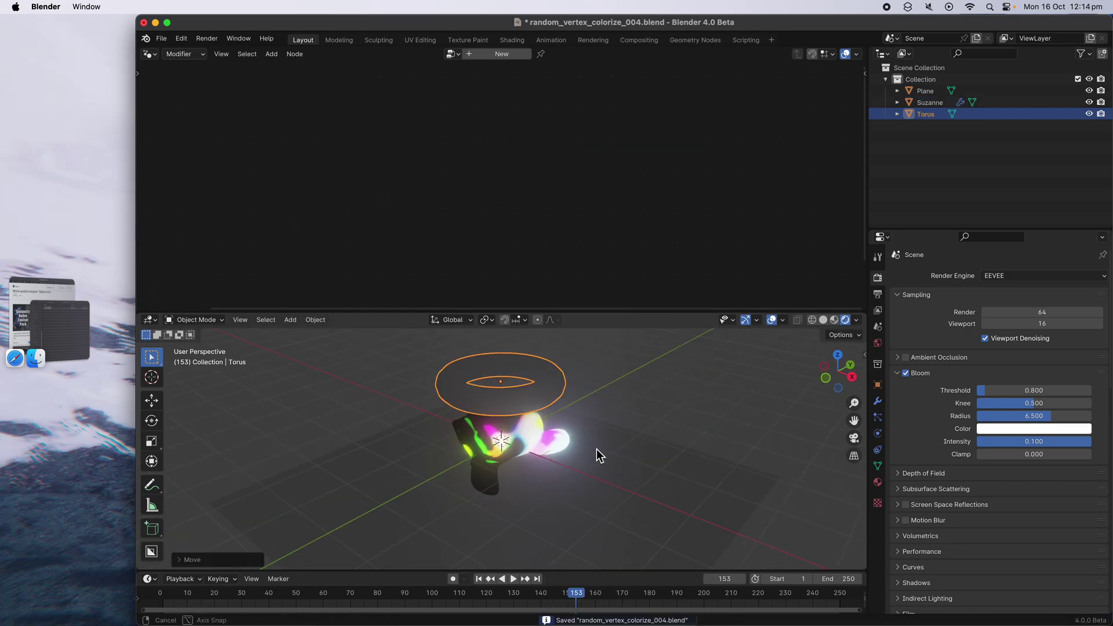
# Copy Suzanne's modifiers to the torus and play the animation to check the colors on both objects
pyautogui.keyDown('shift'); pyautogui.click(543, 438); pyautogui.keyUp('shift')
pyautogui.hotkey('ctrl', 'l')
pyautogui.moveTo(545, 441)
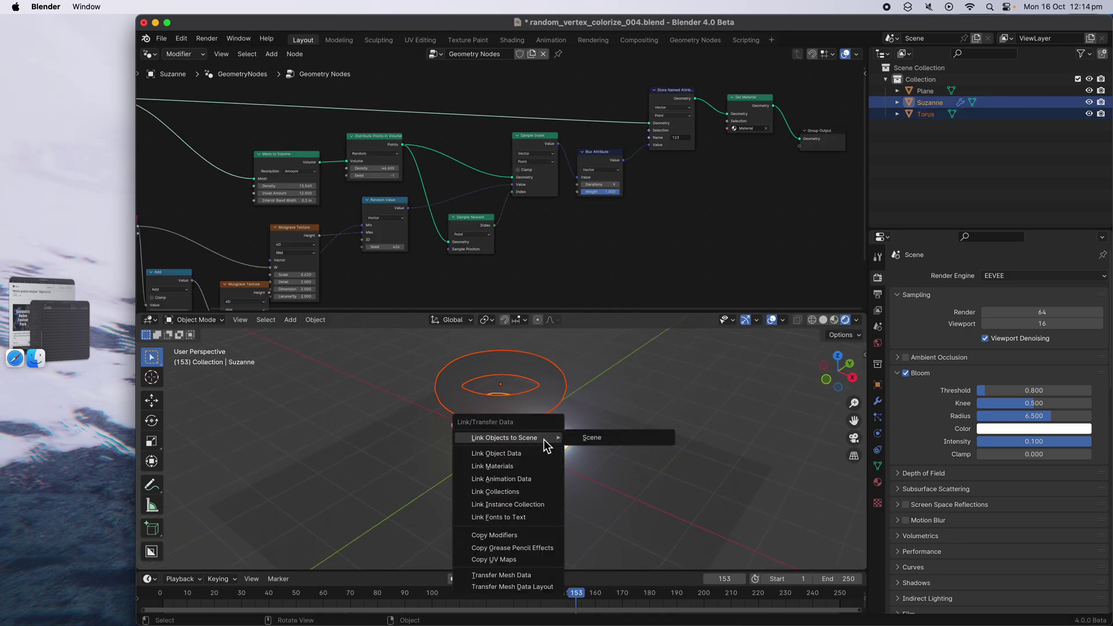
pyautogui.click(535, 536)
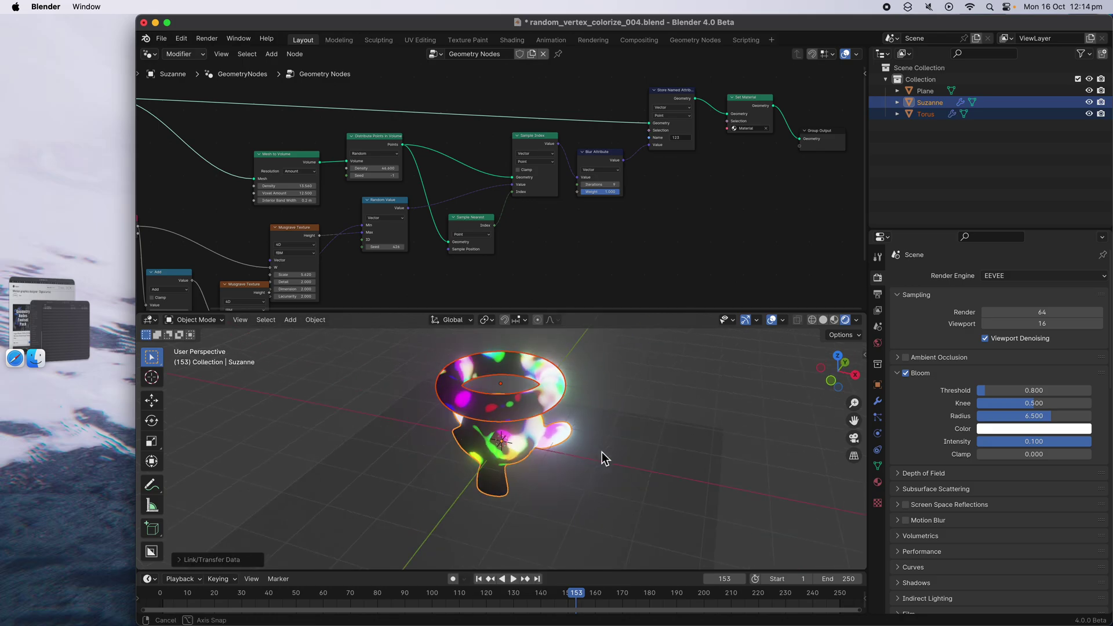
pyautogui.press('space')
pyautogui.moveTo(612, 386); pyautogui.dragTo(558, 428, button='middle')
pyautogui.scroll(1, 554, 397)
pyautogui.press('space')
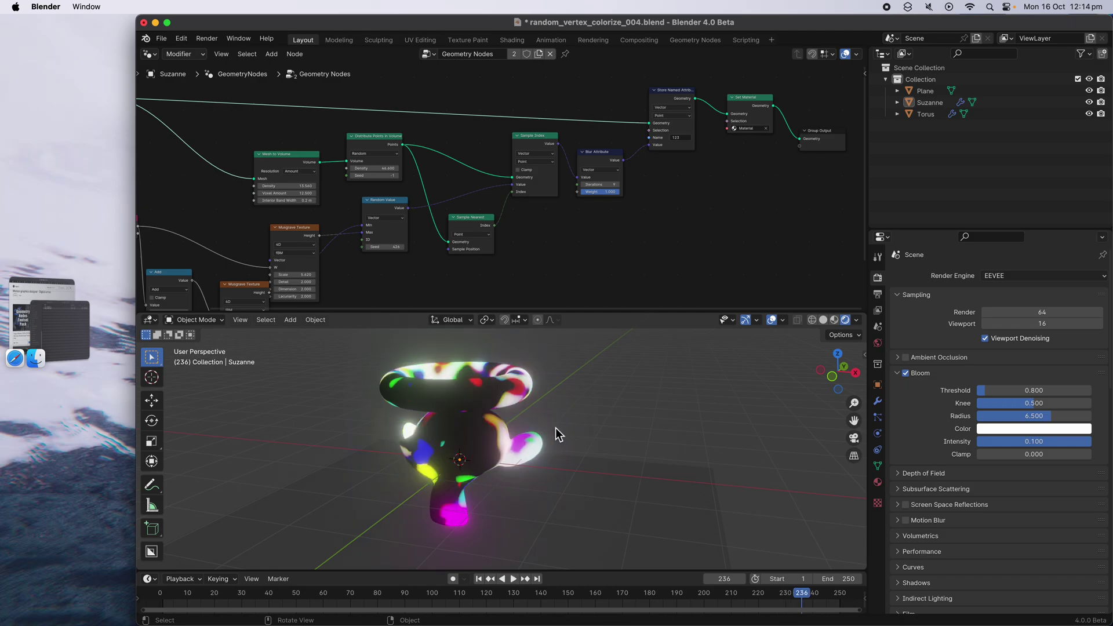
# Make the Blender window full screen and play the animation on the torus and Suzanne
pyautogui.click(168, 23)
pyautogui.moveTo(529, 368); pyautogui.dragTo(525, 394, button='middle')
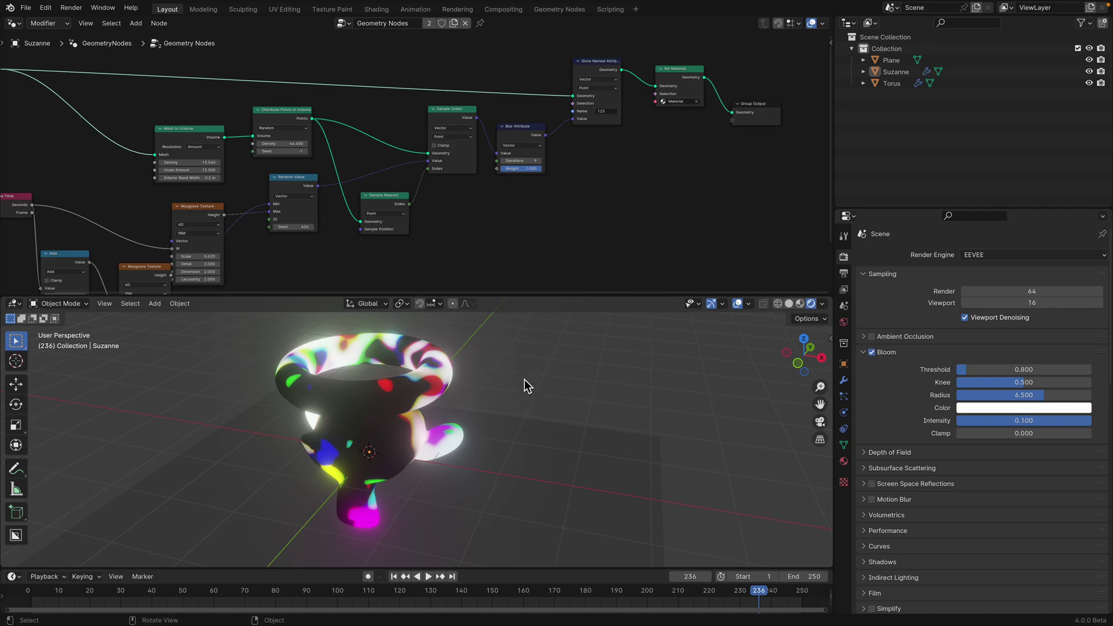
pyautogui.scroll(-2, 524, 383)
pyautogui.press('space')
pyautogui.moveTo(516, 397); pyautogui.dragTo(457, 379, button='middle')
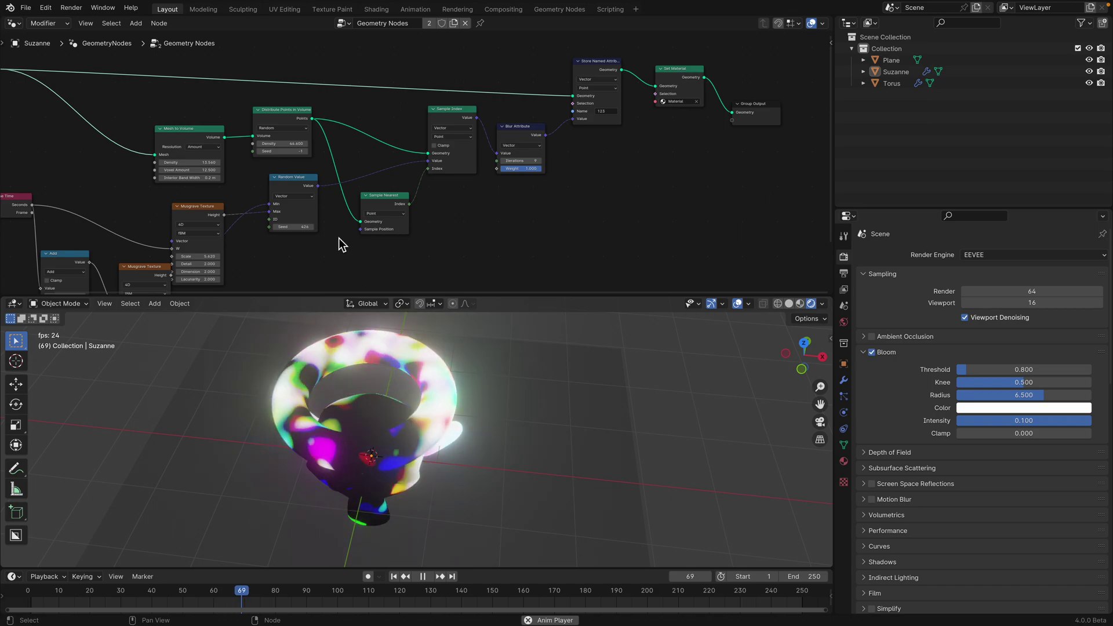
pyautogui.press('space')
# Nudge the original Musgrave Texture node, set the Random Value's Seed to 606, and play the animation
pyautogui.moveTo(319, 225); pyautogui.dragTo(462, 183, button='middle')
pyautogui.scroll(1, 364, 169)
pyautogui.moveTo(338, 166); pyautogui.dragTo(346, 159)
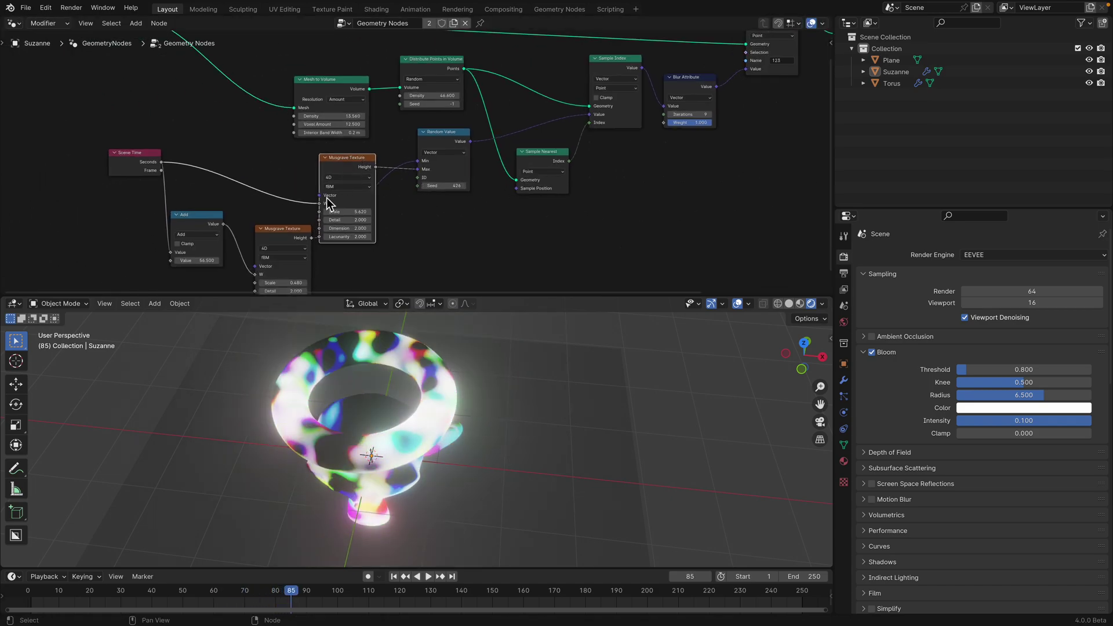
pyautogui.moveTo(228, 169); pyautogui.dragTo(202, 200, button='middle')
pyautogui.moveTo(417, 180); pyautogui.dragTo(444, 221)
pyautogui.press('space')
pyautogui.press('space')
pyautogui.press('space')
pyautogui.moveTo(405, 384); pyautogui.dragTo(400, 395, button='middle')
pyautogui.press('space')
# Move the Mesh to Volume node slightly up and left and the Sample Nearest node lower in the tree
pyautogui.moveTo(328, 111); pyautogui.dragTo(321, 99)
pyautogui.moveTo(358, 114); pyautogui.dragTo(349, 126, button='middle')
pyautogui.scroll(1, 506, 139)
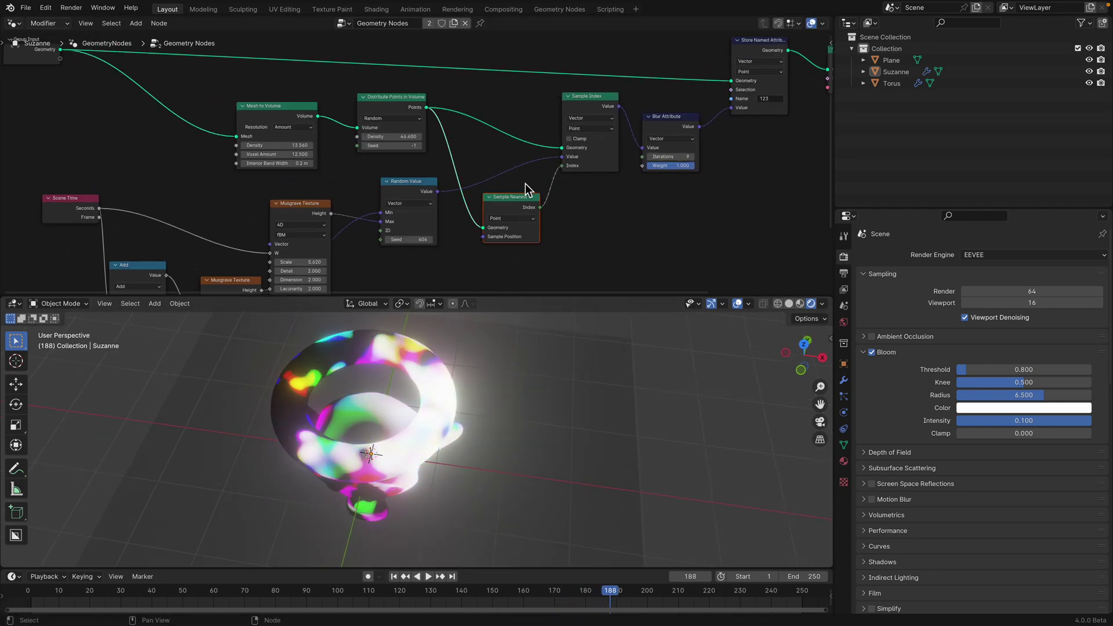
pyautogui.moveTo(527, 200); pyautogui.dragTo(535, 222)
pyautogui.moveTo(485, 205); pyautogui.dragTo(509, 182, button='middle')
pyautogui.scroll(1, 509, 182)
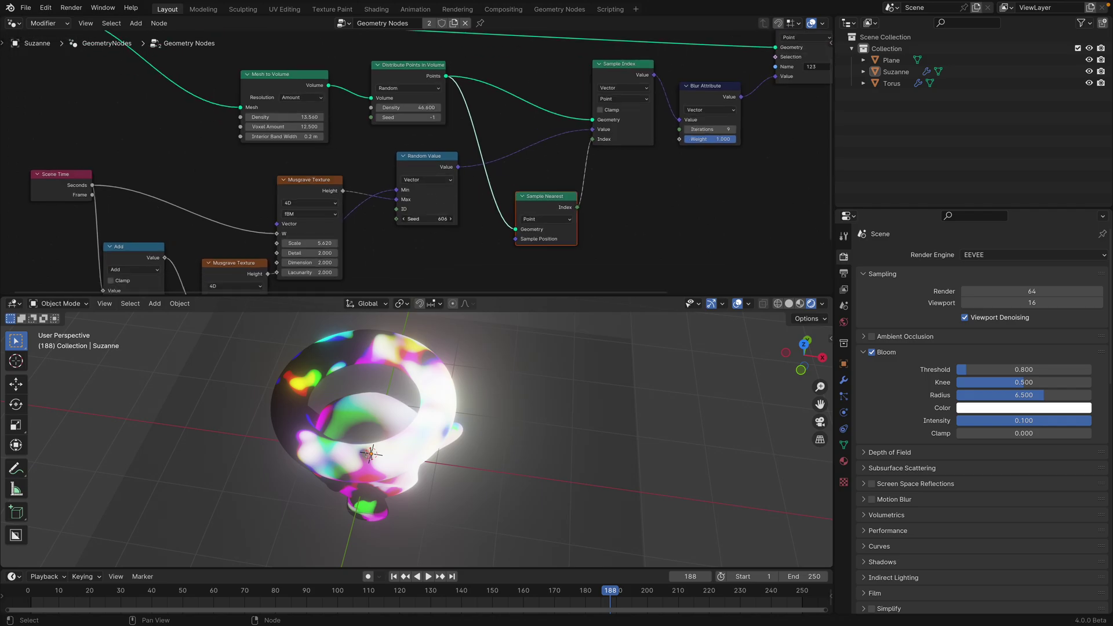
# Set the Random Value's Seed to 658 and tidy the Sample Index, Blur Attribute and neighbouring nodes' positions
pyautogui.moveTo(427, 219); pyautogui.dragTo(457, 218)
pyautogui.moveTo(645, 83); pyautogui.dragTo(547, 104, button='middle')
pyautogui.moveTo(545, 94); pyautogui.dragTo(547, 92)
pyautogui.moveTo(614, 119); pyautogui.dragTo(616, 111)
pyautogui.moveTo(688, 87); pyautogui.dragTo(669, 119, button='middle')
pyautogui.moveTo(687, 70); pyautogui.dragTo(693, 61)
pyautogui.moveTo(312, 124); pyautogui.dragTo(311, 114)
pyautogui.moveTo(330, 170); pyautogui.dragTo(348, 131, button='middle')
pyautogui.moveTo(332, 171); pyautogui.dragTo(333, 177)
pyautogui.moveTo(442, 219); pyautogui.dragTo(437, 216)
pyautogui.moveTo(397, 261); pyautogui.dragTo(398, 263)
pyautogui.moveTo(385, 243); pyautogui.dragTo(441, 164, button='middle')
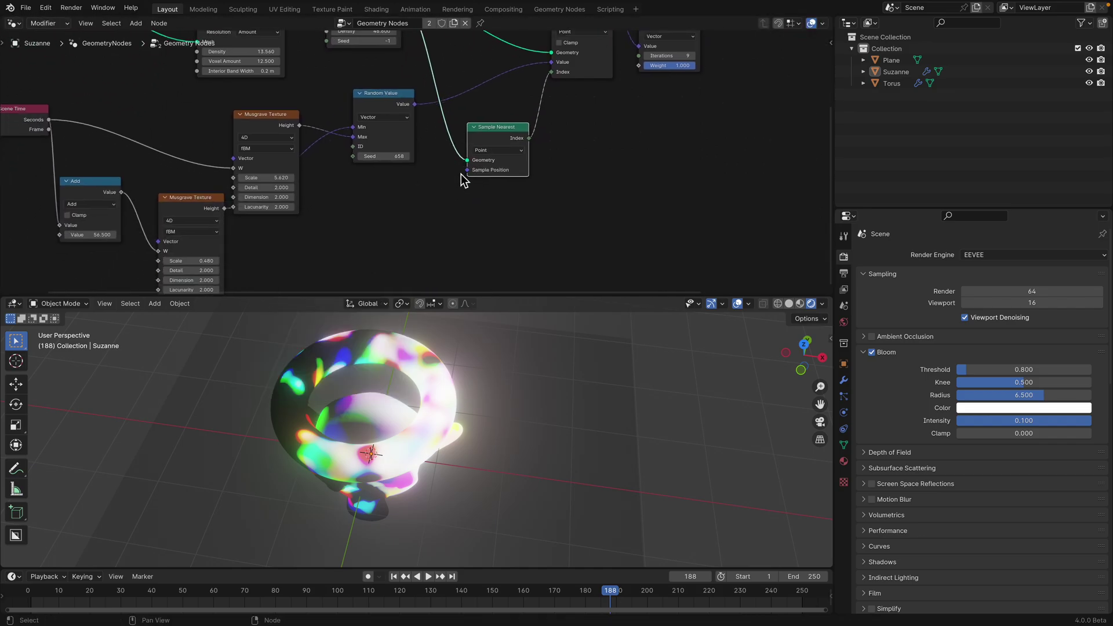
pyautogui.moveTo(467, 170); pyautogui.dragTo(418, 208)
pyautogui.press('Return')
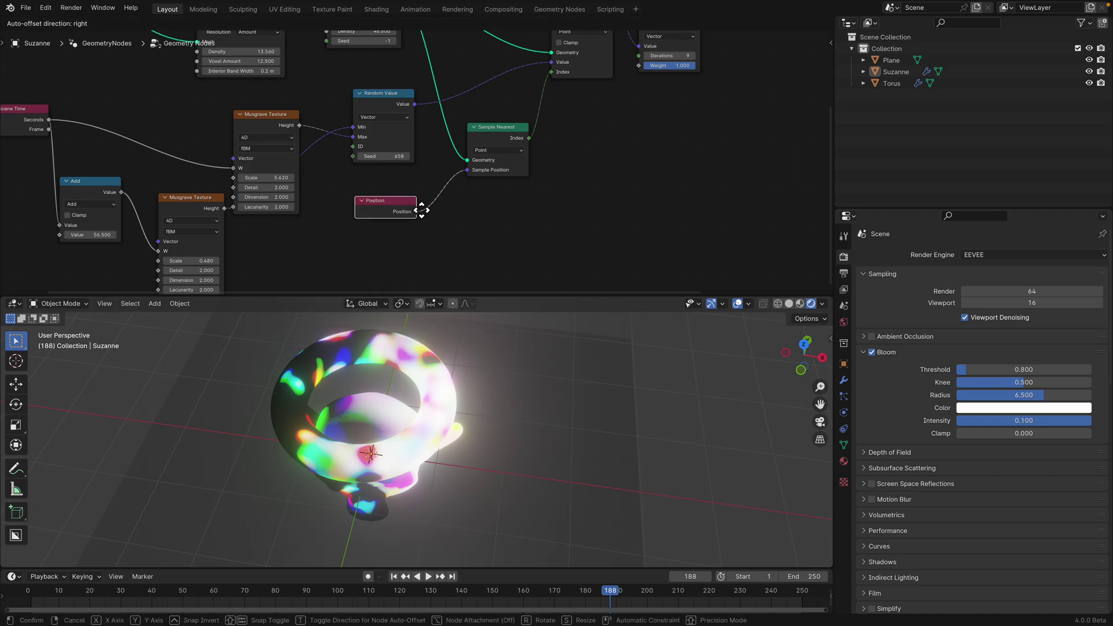
pyautogui.click(346, 233)
pyautogui.hotkey('shift', 'a')
pyautogui.write('vector ma')
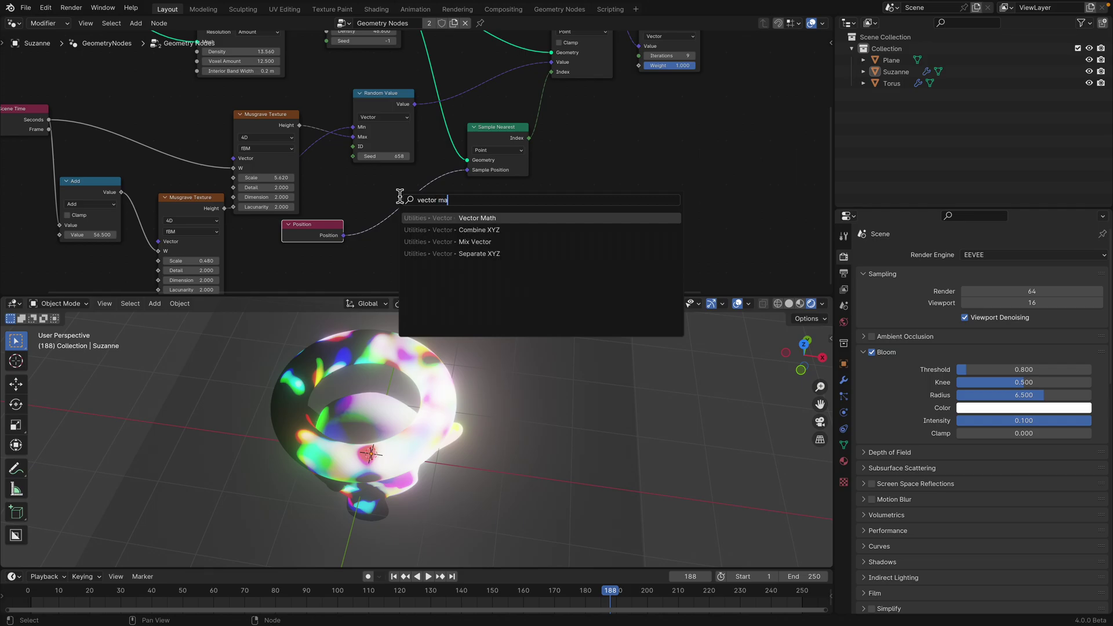
pyautogui.press('Escape')
pyautogui.press('x')
# Nudge the Distribute Points in Volume and Mesh to Volume nodes, set the point Density to 7.2, and play the animation
pyautogui.moveTo(402, 153); pyautogui.dragTo(404, 224, button='middle')
pyautogui.moveTo(353, 60); pyautogui.dragTo(346, 61)
pyautogui.moveTo(267, 87); pyautogui.dragTo(258, 77)
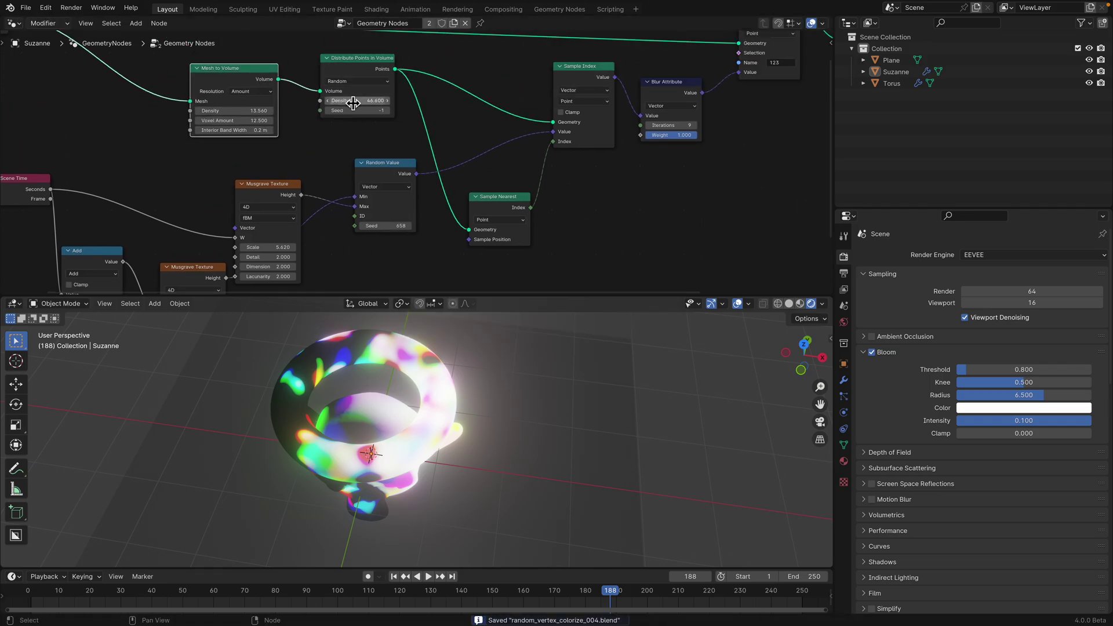
pyautogui.moveTo(363, 103); pyautogui.dragTo(336, 104)
pyautogui.press('space')
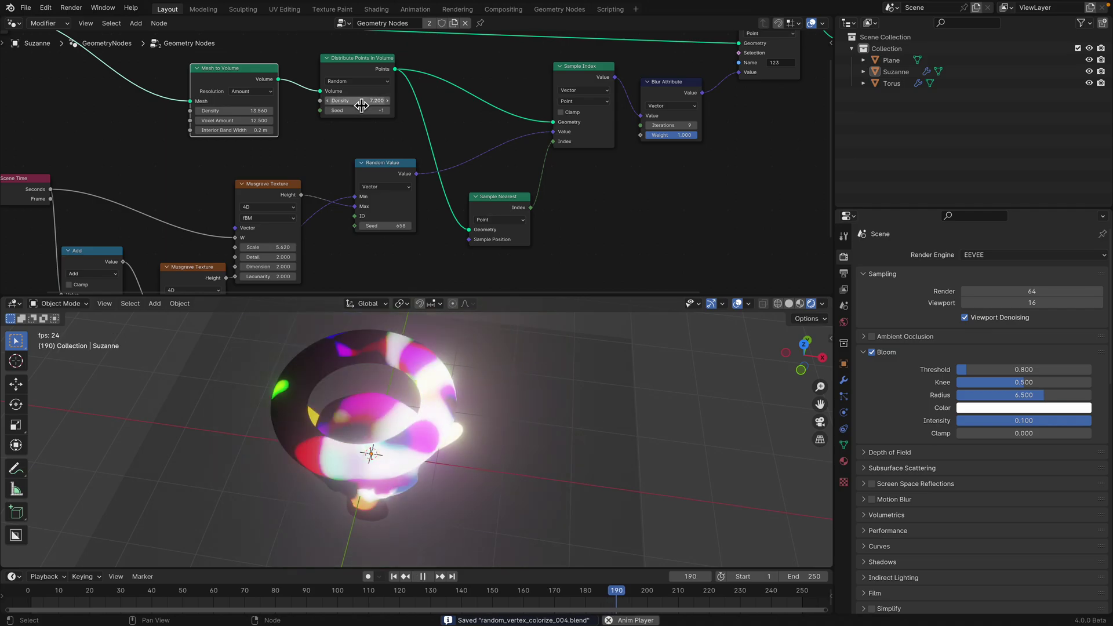
pyautogui.press('space')
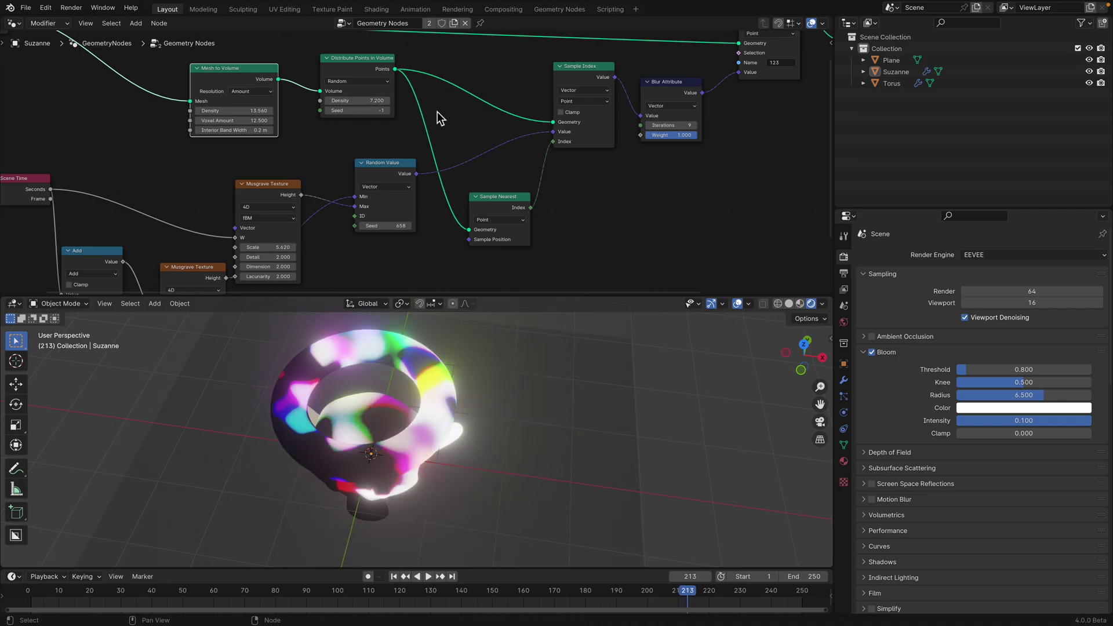
pyautogui.hotkey('shift', 'a')
pyautogui.write('pos')
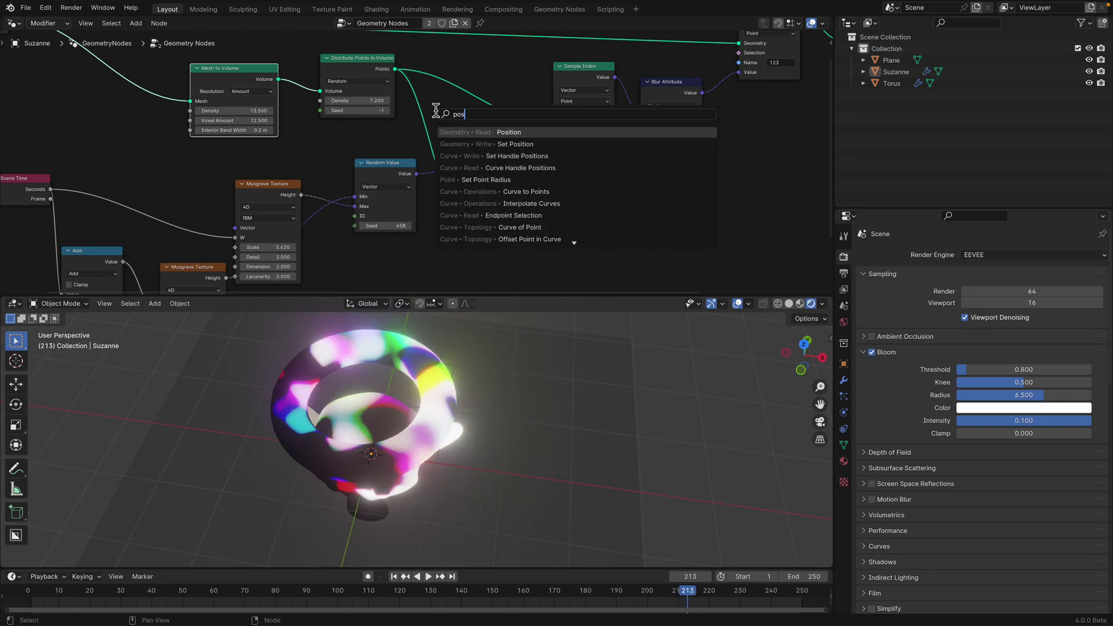
pyautogui.press('Return')
pyautogui.press('Escape')
# Insert a Set Position node between Distribute Points in Volume and Sample Index and increase its Offset values, with Z at 1.54 m
pyautogui.hotkey('shift', 'a')
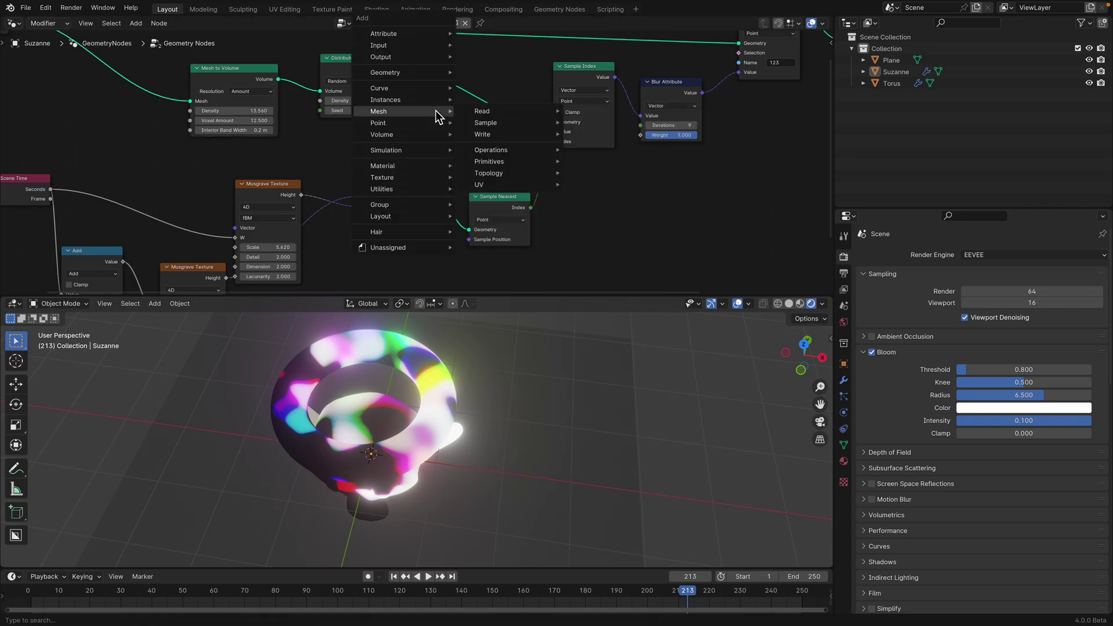
pyautogui.write('set pos')
pyautogui.press('Return')
pyautogui.click(443, 71)
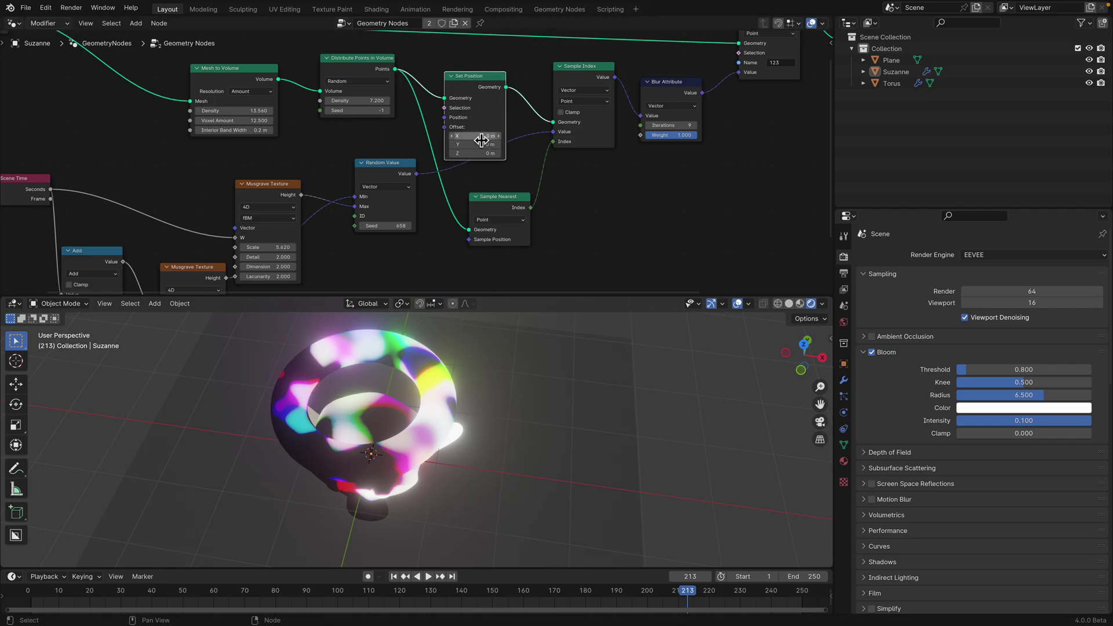
pyautogui.moveTo(479, 136); pyautogui.dragTo(546, 144)
pyautogui.moveTo(472, 154); pyautogui.dragTo(562, 154)
# Add a Noise Texture node above the node tree and set its dimensions to 4D
pyautogui.moveTo(441, 120); pyautogui.dragTo(411, 202, button='middle')
pyautogui.hotkey('shift', 'a')
pyautogui.moveTo(411, 110)
pyautogui.write('noise')
pyautogui.press('Return')
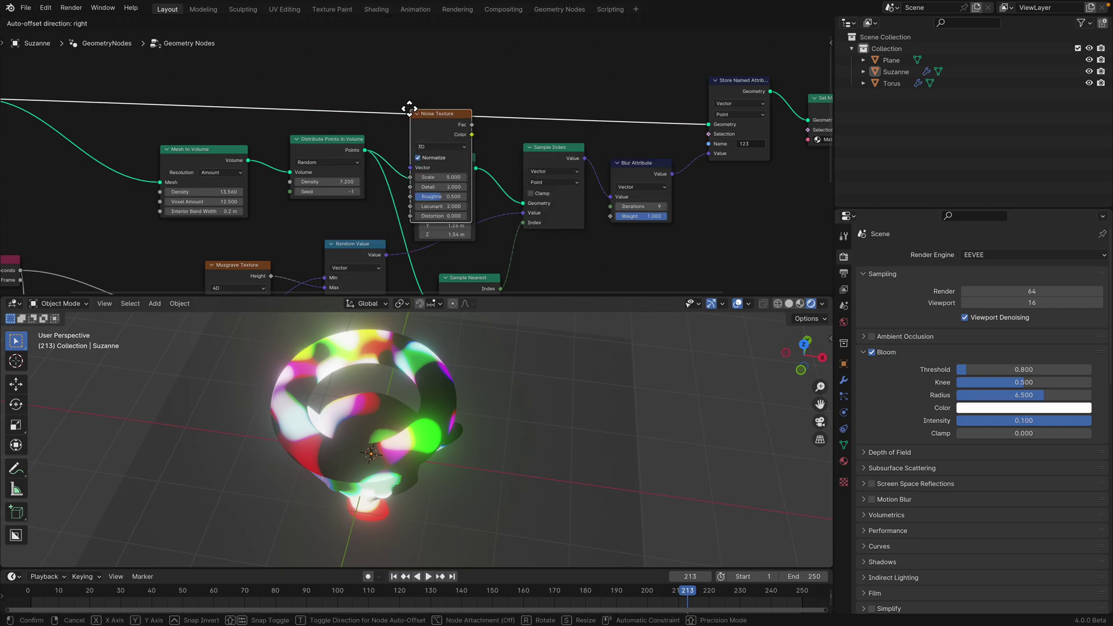
pyautogui.click(335, 63)
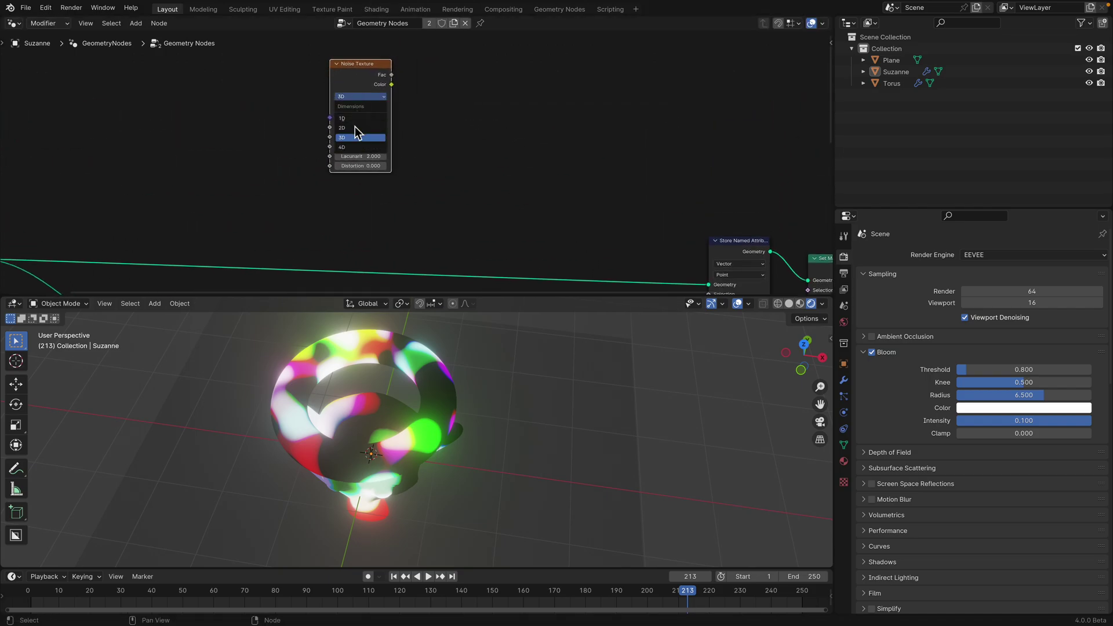
pyautogui.click(353, 147)
# Link the Noise Texture's Color output to the Set Position node's Offset input
pyautogui.scroll(-3, 420, 158)
pyautogui.moveTo(420, 158); pyautogui.dragTo(360, 95, button='middle')
pyautogui.scroll(-1, 360, 95)
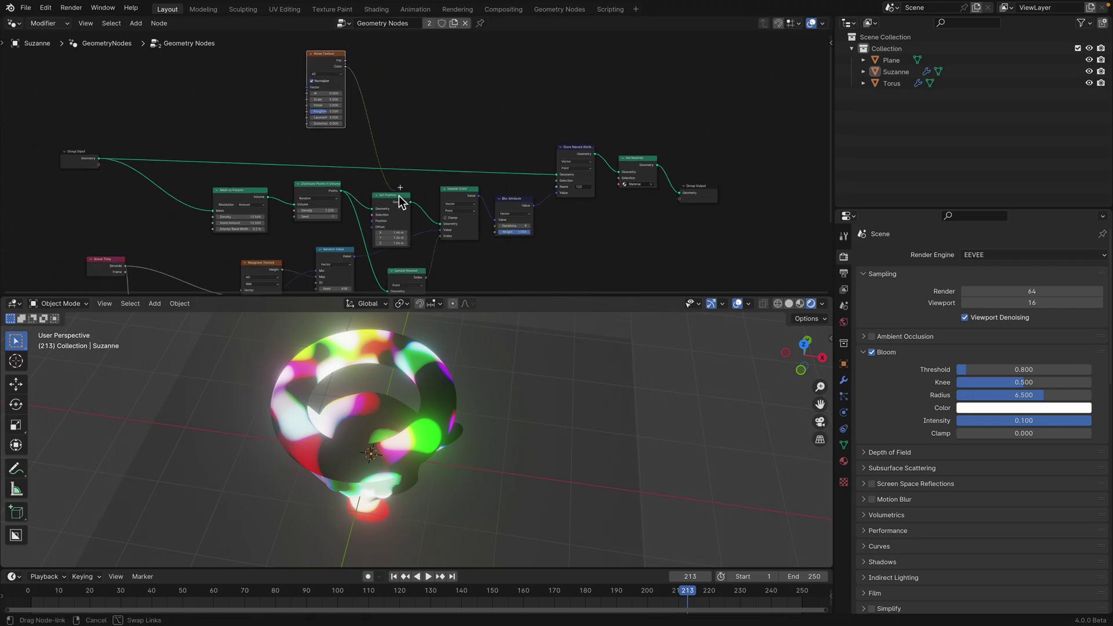
pyautogui.moveTo(377, 228); pyautogui.dragTo(376, 227)
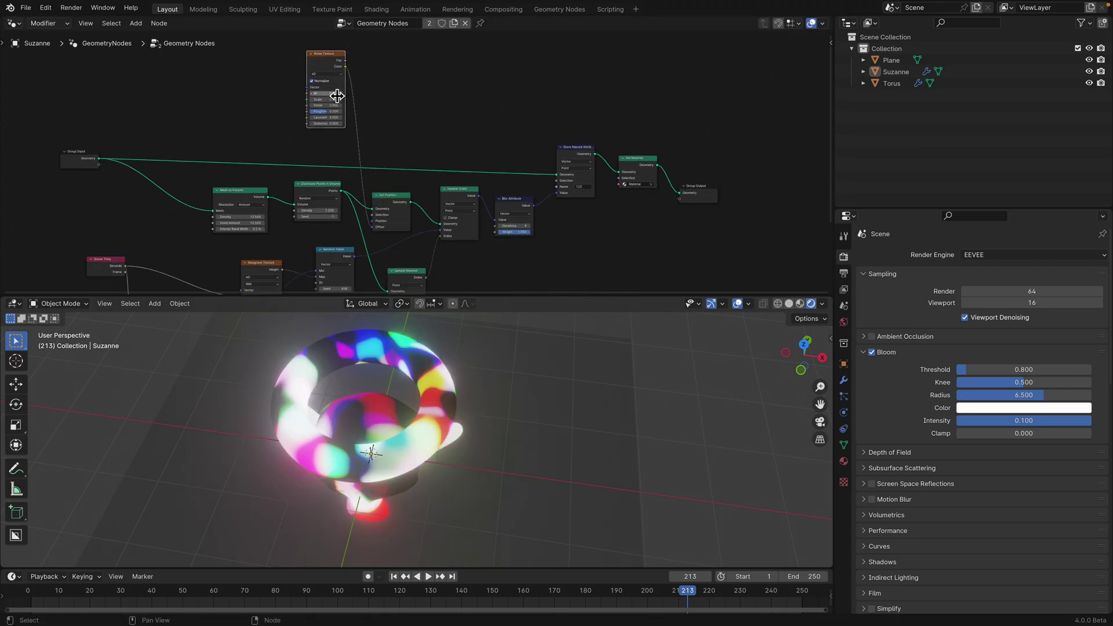
# Raise the Noise Texture's W value and cut the links from both Musgrave Textures to the Random Value's Min and Max
pyautogui.moveTo(335, 96); pyautogui.dragTo(382, 95)
pyautogui.moveTo(337, 156); pyautogui.dragTo(319, 119, button='middle')
pyautogui.scroll(3, 350, 159)
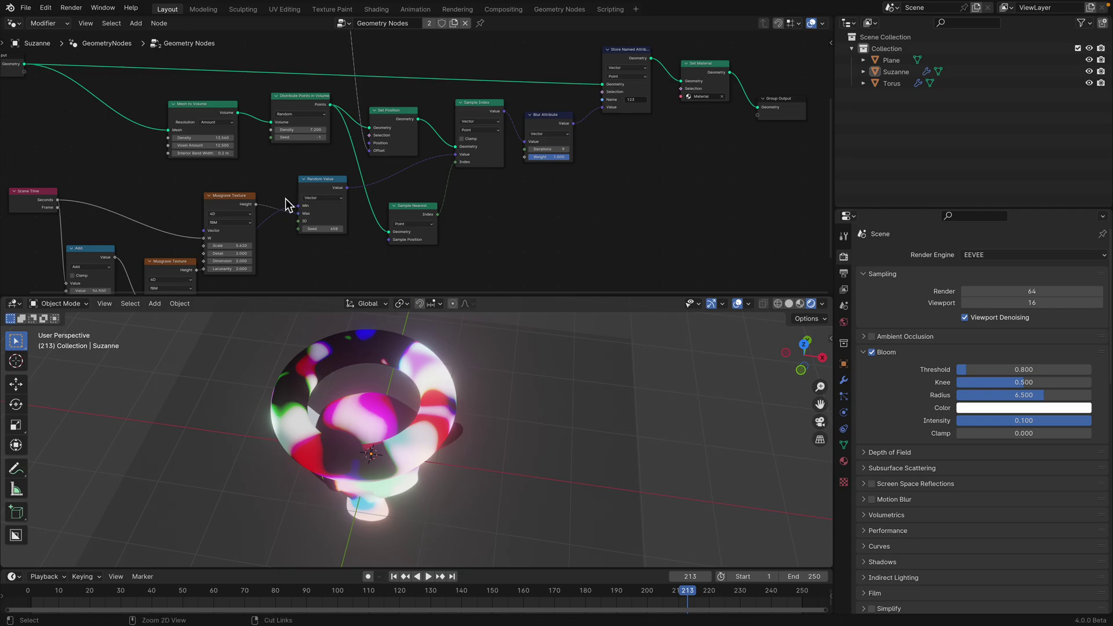
pyautogui.keyDown('ctrl'); pyautogui.moveTo(287, 233); pyautogui.dragTo(288, 238, button='right'); pyautogui.keyUp('ctrl')
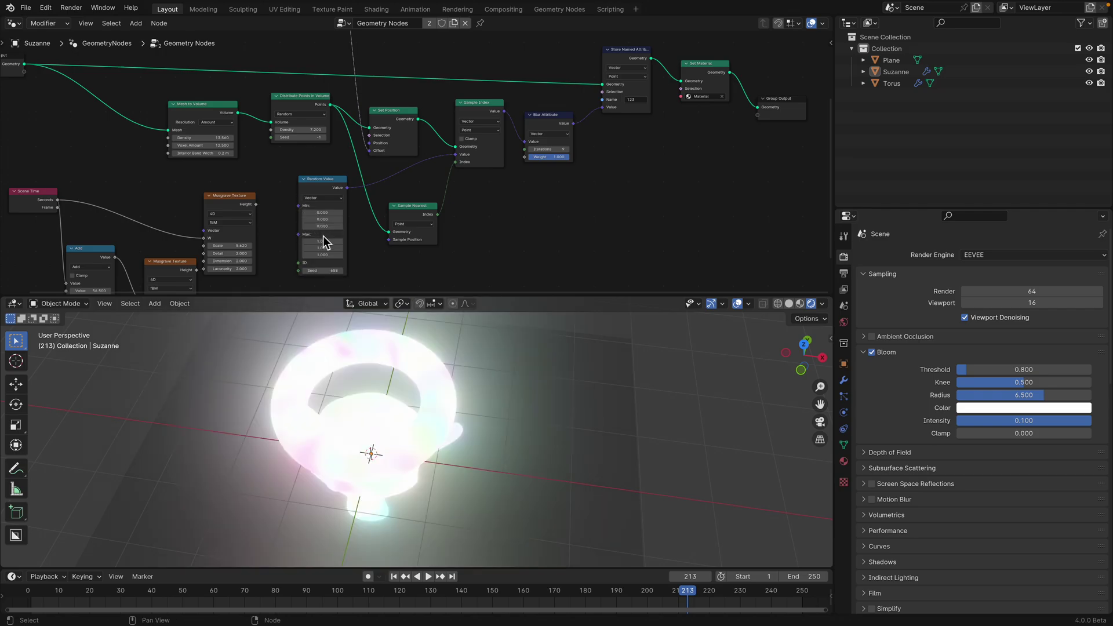
# Raise the Noise Texture node's W value to about 15.5
pyautogui.moveTo(400, 175); pyautogui.dragTo(390, 215, button='middle')
pyautogui.moveTo(374, 80); pyautogui.dragTo(346, 174, button='middle')
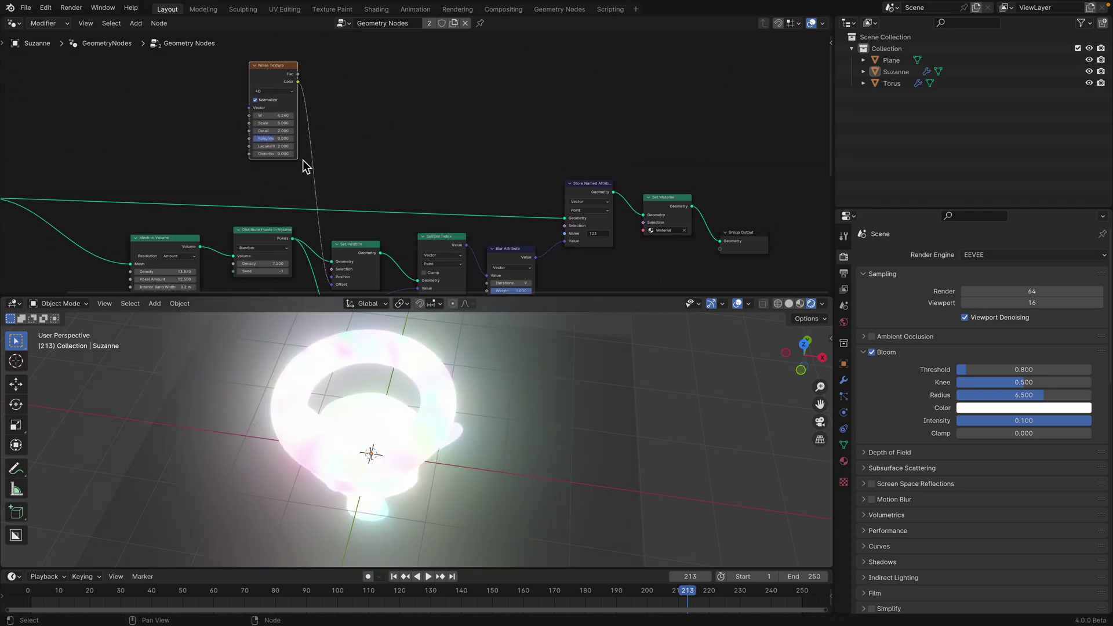
pyautogui.moveTo(279, 115)
pyautogui.keyDown('shift'); pyautogui.mouseDown()
pyautogui.moveTo(313, 115)
pyautogui.moveTo(286, 115)
pyautogui.mouseUp(); pyautogui.keyUp('shift')
# Set the Density of the Distribute Points in Volume node to 14.4
pyautogui.moveTo(335, 167); pyautogui.dragTo(330, 123, button='middle')
pyautogui.scroll(-1, 326, 150)
pyautogui.moveTo(281, 181); pyautogui.dragTo(348, 182)
pyautogui.press('Return')
# Raise the Random Value node's Seed to vary the colors on Suzanne and the torus
pyautogui.moveTo(348, 226); pyautogui.dragTo(354, 160, button='middle')
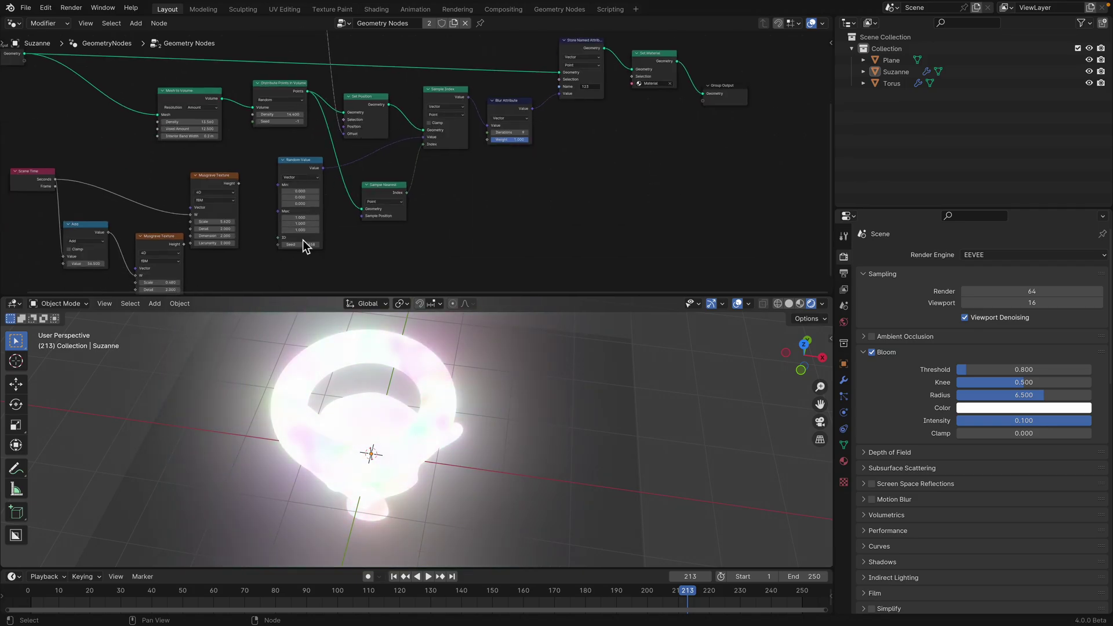
pyautogui.moveTo(303, 244); pyautogui.dragTo(324, 245)
pyautogui.moveTo(440, 400); pyautogui.dragTo(527, 354, button='middle')
pyautogui.scroll(-2, 405, 215)
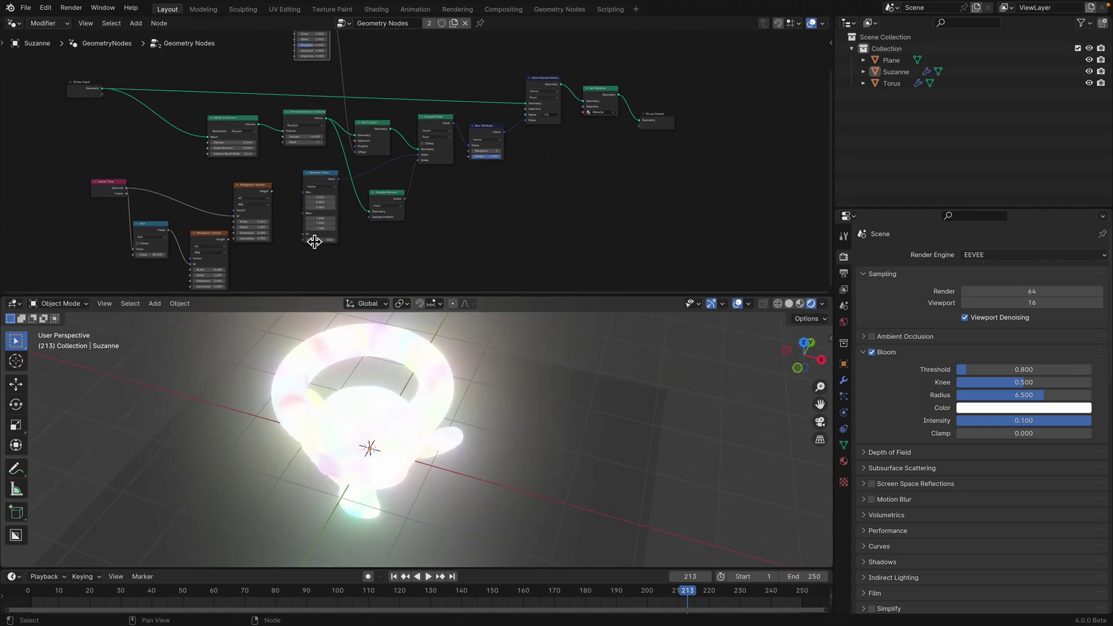
# Link the two Musgrave Textures' Height outputs to the Random Value node's Min and Max inputs
pyautogui.scroll(2, 272, 200)
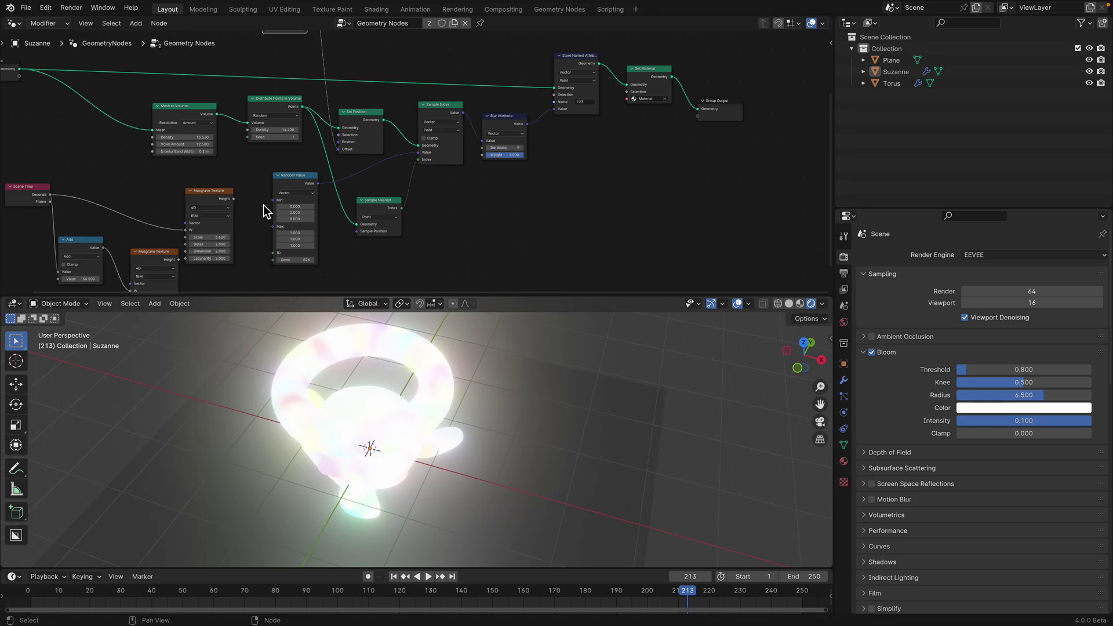
pyautogui.moveTo(234, 199); pyautogui.dragTo(273, 200)
pyautogui.moveTo(178, 259); pyautogui.dragTo(274, 207)
# Play the animation to check the color movement, stop it, and save the file
pyautogui.press('space')
pyautogui.moveTo(486, 467)
pyautogui.mouseDown(button='middle')
pyautogui.moveTo(554, 416)
pyautogui.moveTo(483, 453)
pyautogui.mouseUp(button='middle')
pyautogui.press('space')
pyautogui.hotkey('ctrl', 's')
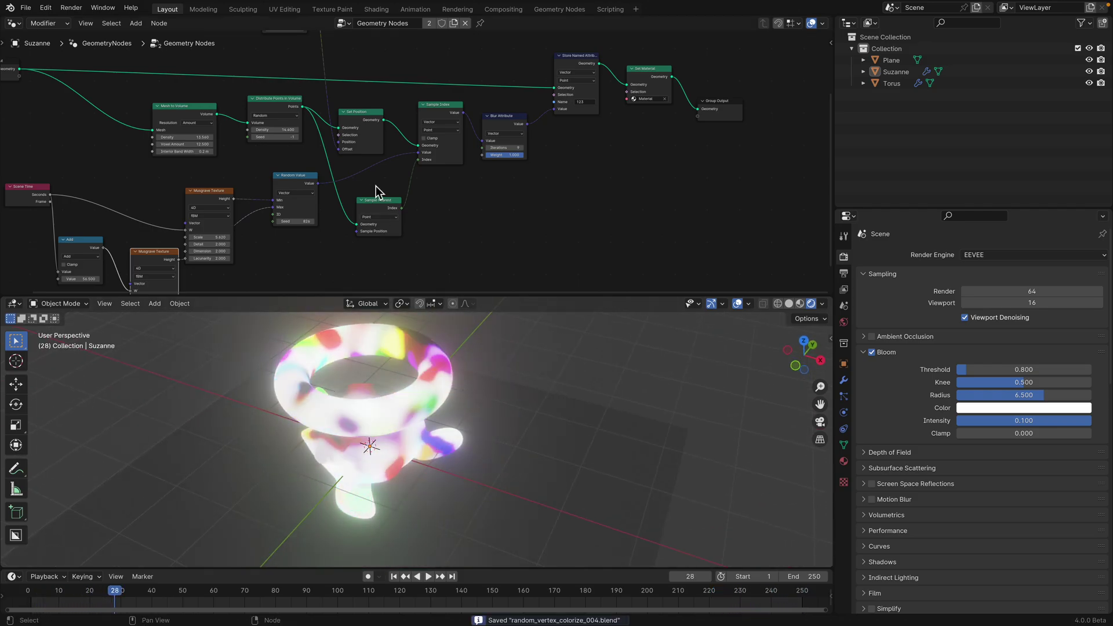
# Nudge the Store Named Attribute node slightly upward in the node tree
pyautogui.moveTo(385, 186); pyautogui.dragTo(409, 252, button='middle')
pyautogui.moveTo(602, 127); pyautogui.dragTo(607, 116)
pyautogui.moveTo(501, 76); pyautogui.dragTo(479, 150, button='middle')
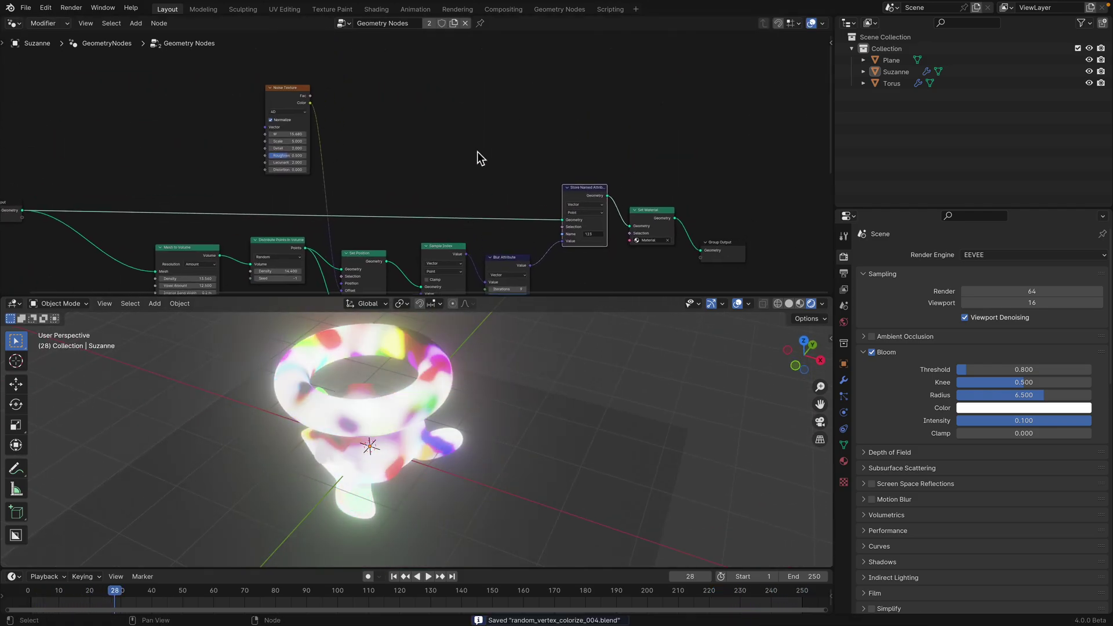
# Switch to Finder, preview the reference JPEG images in the higgsas_snippet folder, and return to Blender
pyautogui.hotkey('ctrl', 'Left')
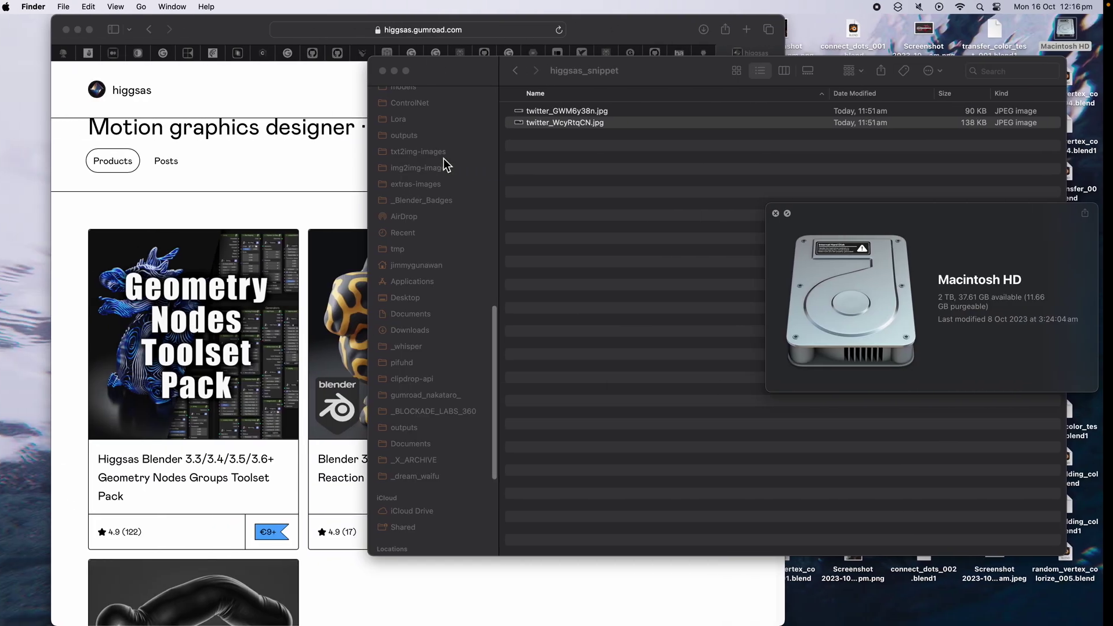
pyautogui.press('space')
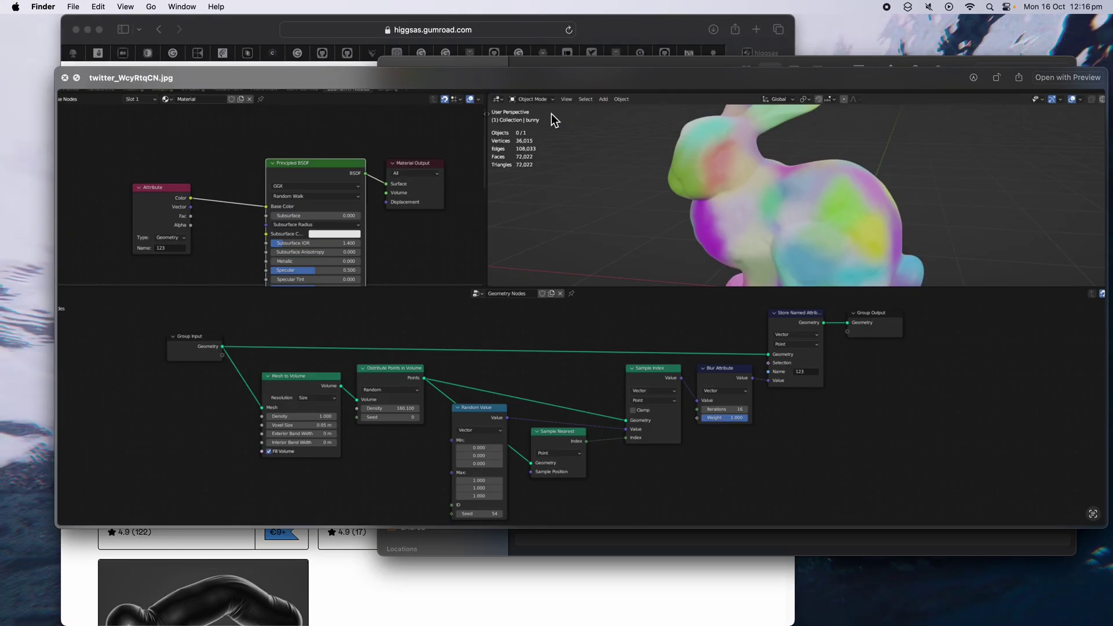
pyautogui.press('Up')
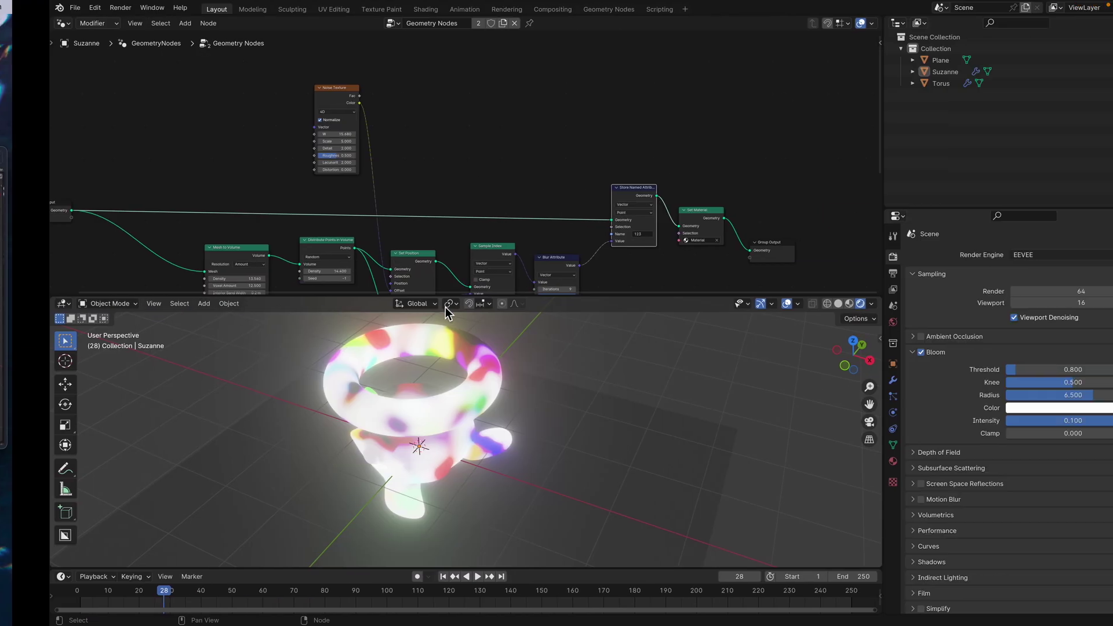
pyautogui.hscroll(3, 489, 247)
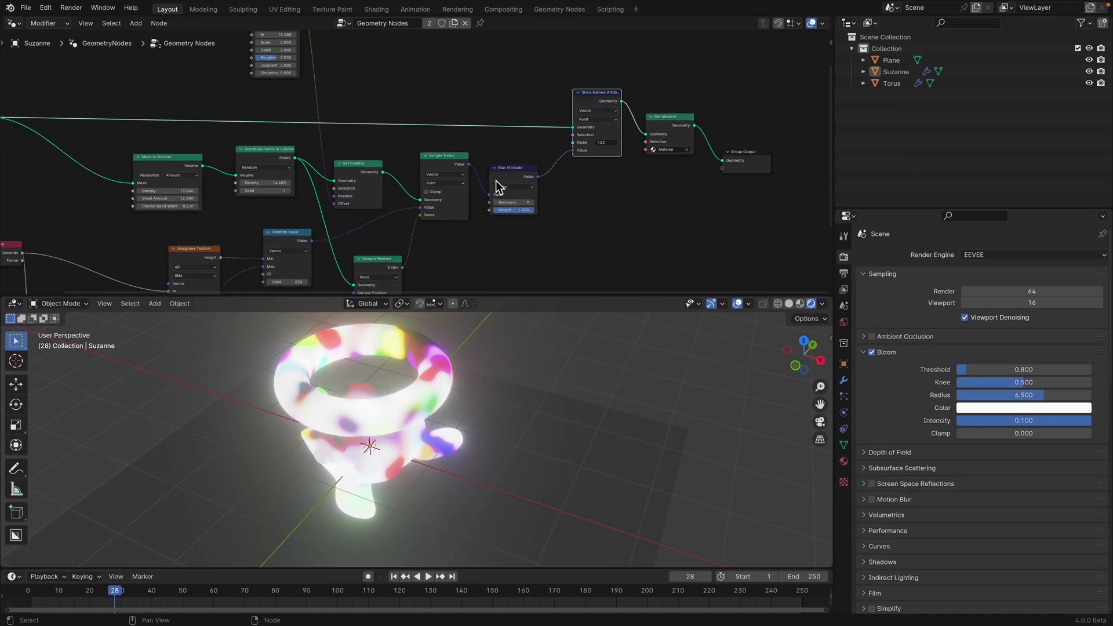
# Adjust the Blur Attribute node's Iterations and play the animation to check the color blending
pyautogui.scroll(2, 559, 223)
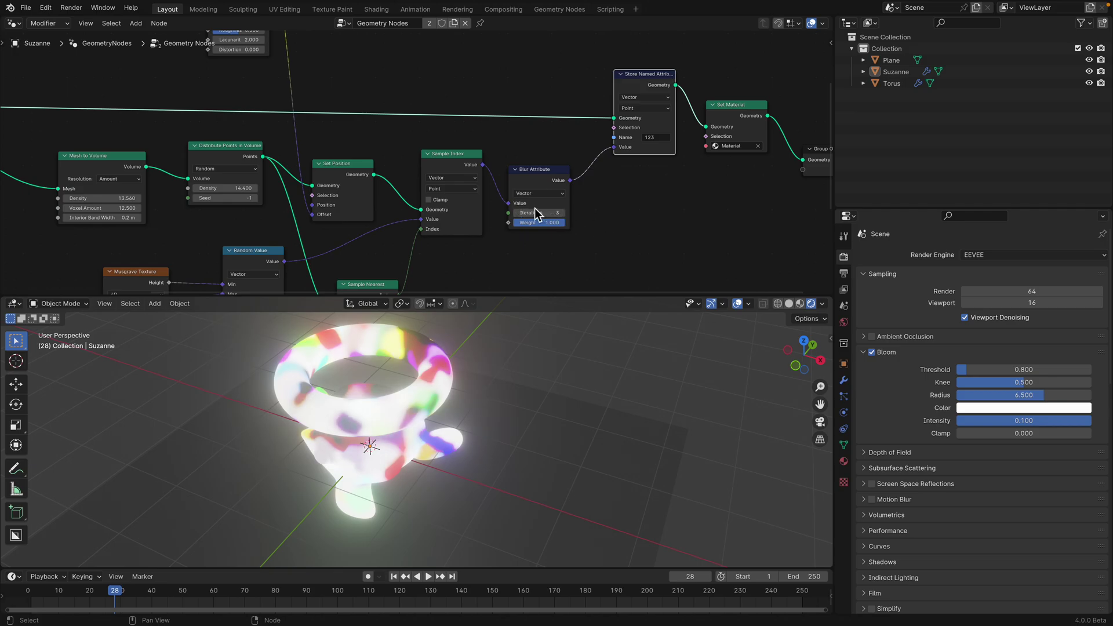
pyautogui.moveTo(535, 213)
pyautogui.mouseDown()
pyautogui.moveTo(554, 213)
pyautogui.moveTo(536, 213)
pyautogui.mouseUp()
pyautogui.press('space')
pyautogui.moveTo(522, 409)
pyautogui.mouseDown(button='middle')
pyautogui.moveTo(467, 413)
pyautogui.moveTo(545, 345)
pyautogui.moveTo(566, 377)
pyautogui.moveTo(534, 377)
pyautogui.moveTo(506, 422)
pyautogui.mouseUp(button='middle')
pyautogui.press('space')
# Save the file with the adjusted blur, and bring the whole node tree into view
pyautogui.scroll(-2, 429, 220)
pyautogui.hotkey('ctrl', 's')
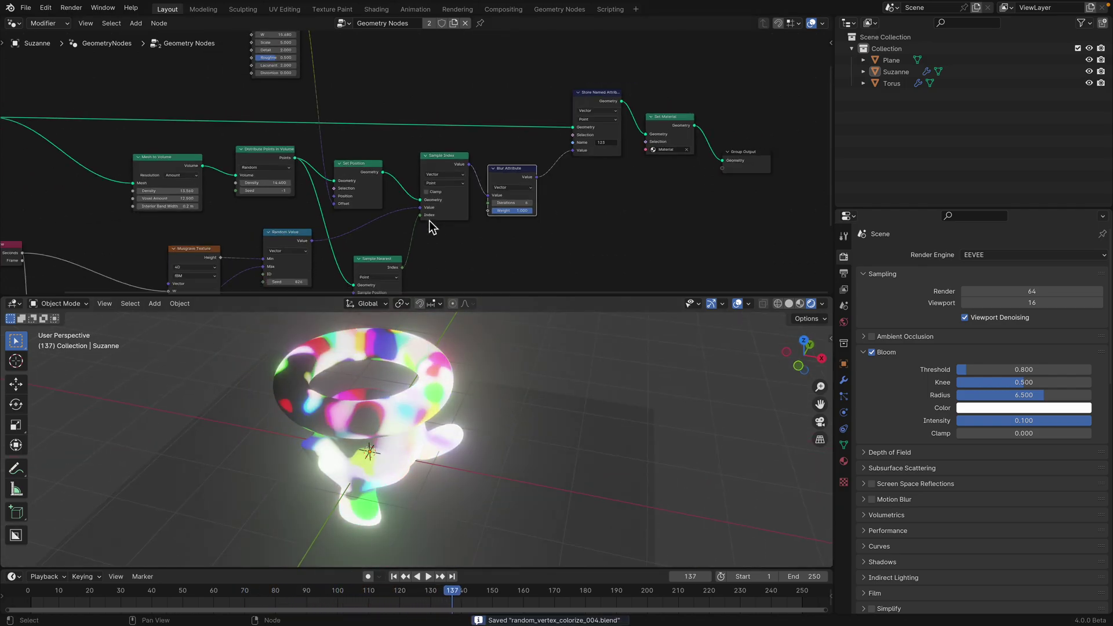
pyautogui.scroll(-2, 429, 221)
pyautogui.scroll(-1, 459, 179)
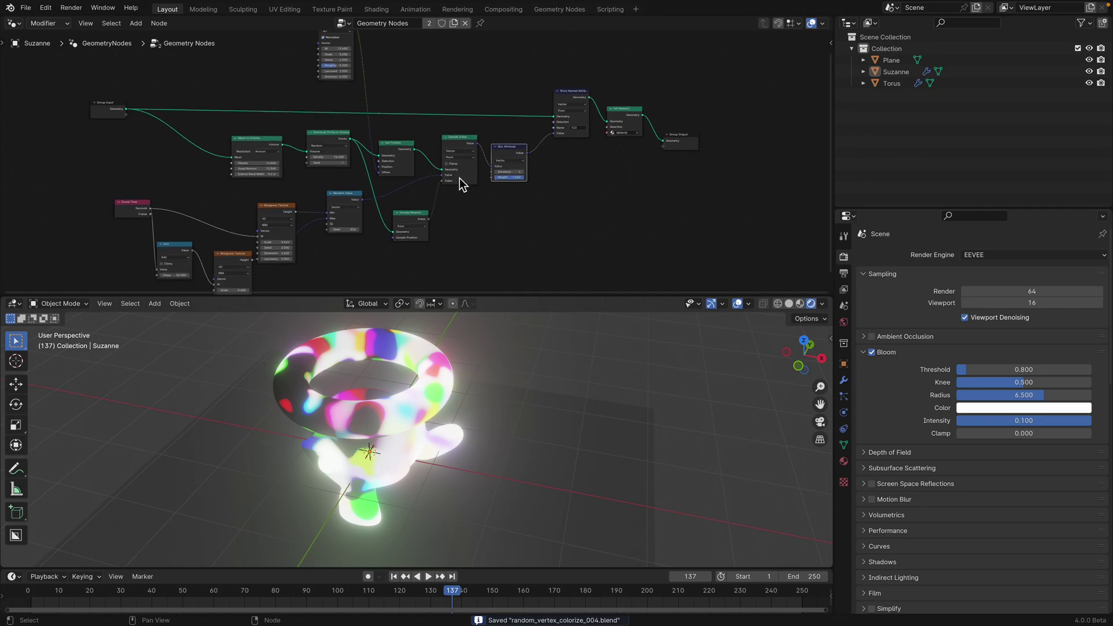
pyautogui.keyDown('ctrl'); pyautogui.moveTo(403, 157); pyautogui.dragTo(450, 172, button='middle'); pyautogui.keyUp('ctrl')
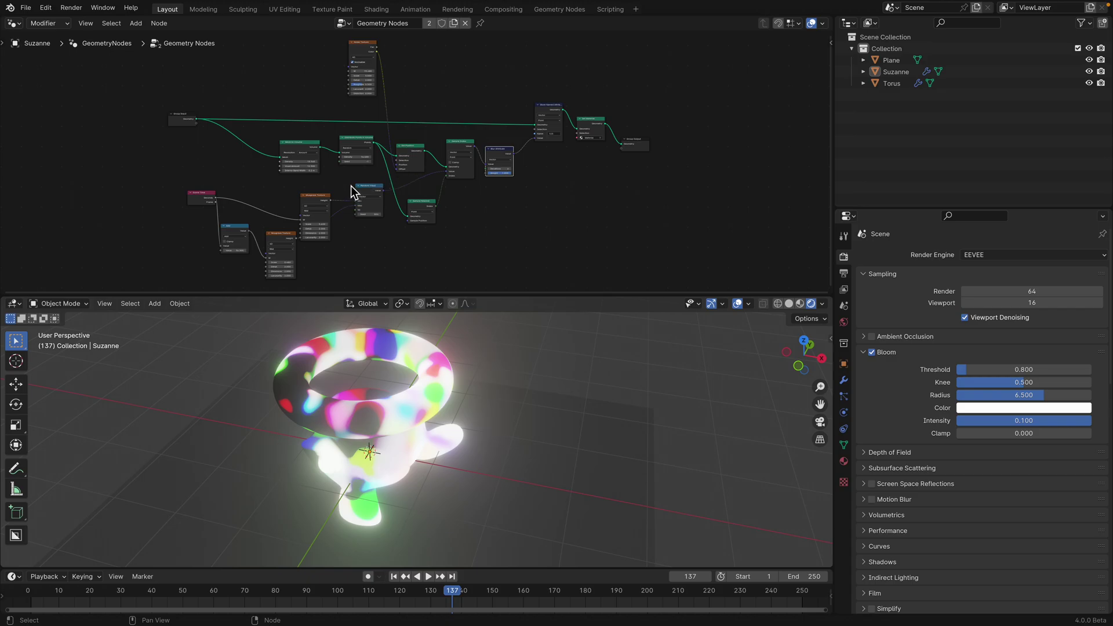
# Move the Noise Texture node further left and slightly lower above the node tree
pyautogui.scroll(2, 350, 182)
pyautogui.moveTo(370, 152); pyautogui.dragTo(361, 191, button='middle')
pyautogui.moveTo(338, 55); pyautogui.dragTo(301, 76)
pyautogui.moveTo(358, 115); pyautogui.dragTo(337, 103, button='middle')
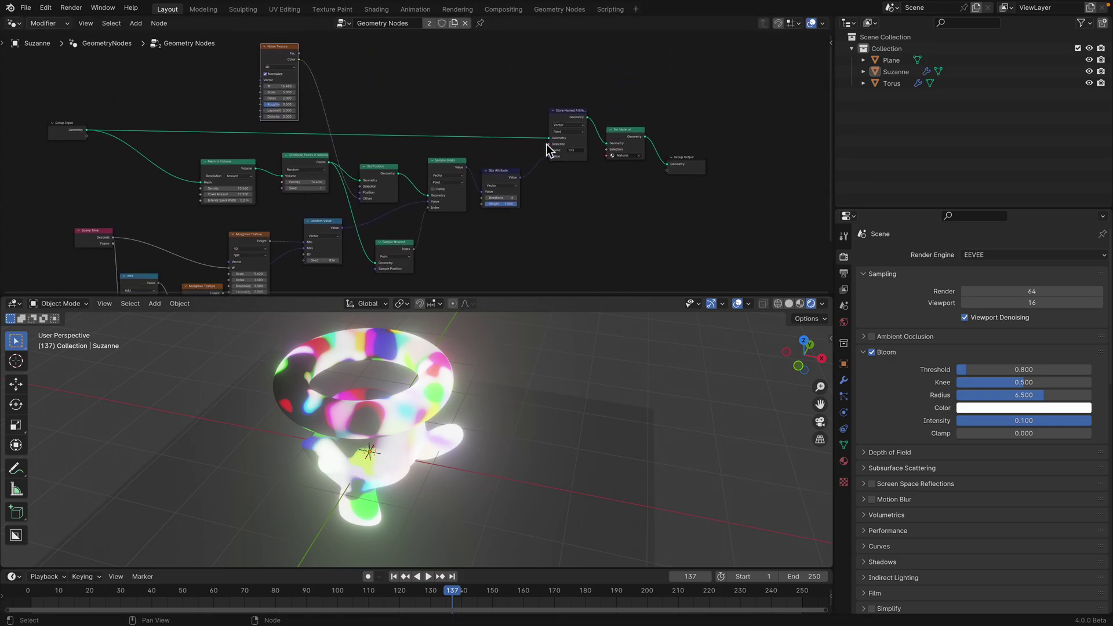
# Select the floor plane in the 3D scene and save the file
pyautogui.moveTo(525, 325); pyautogui.dragTo(627, 377, button='middle')
pyautogui.moveTo(587, 457); pyautogui.dragTo(592, 493, button='middle')
pyautogui.click(593, 493)
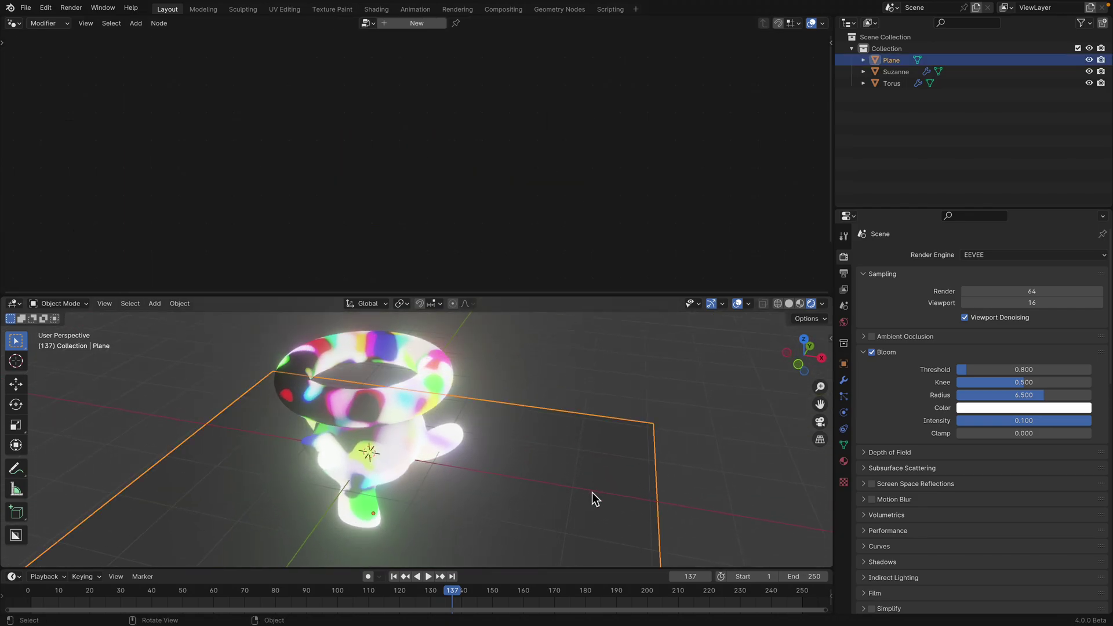
pyautogui.hotkey('ctrl', 's')
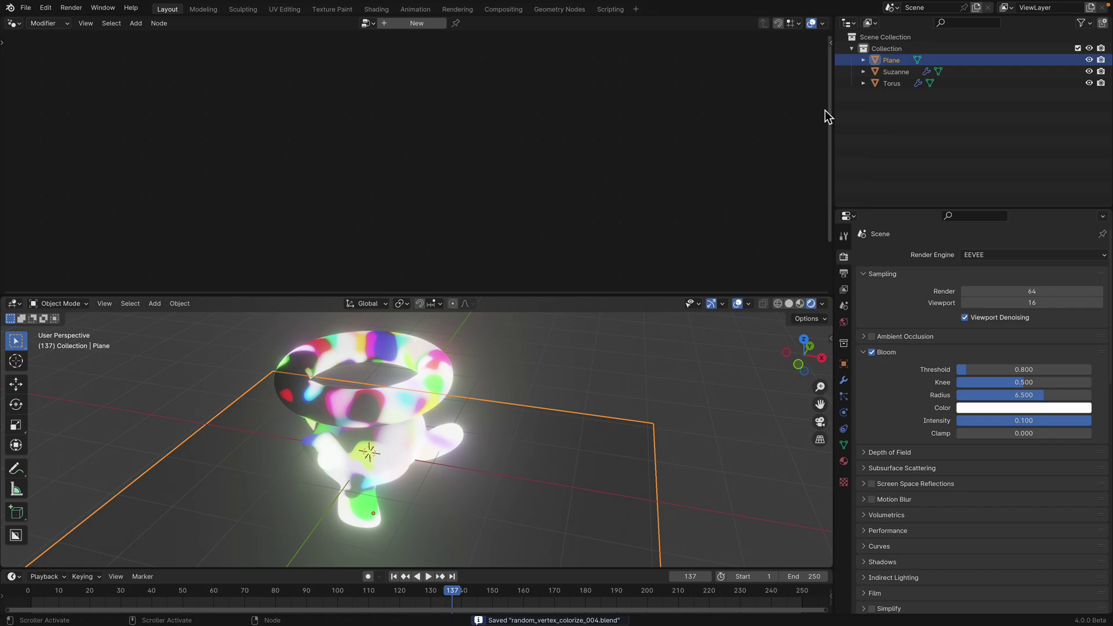
pyautogui.moveTo(884, 7)
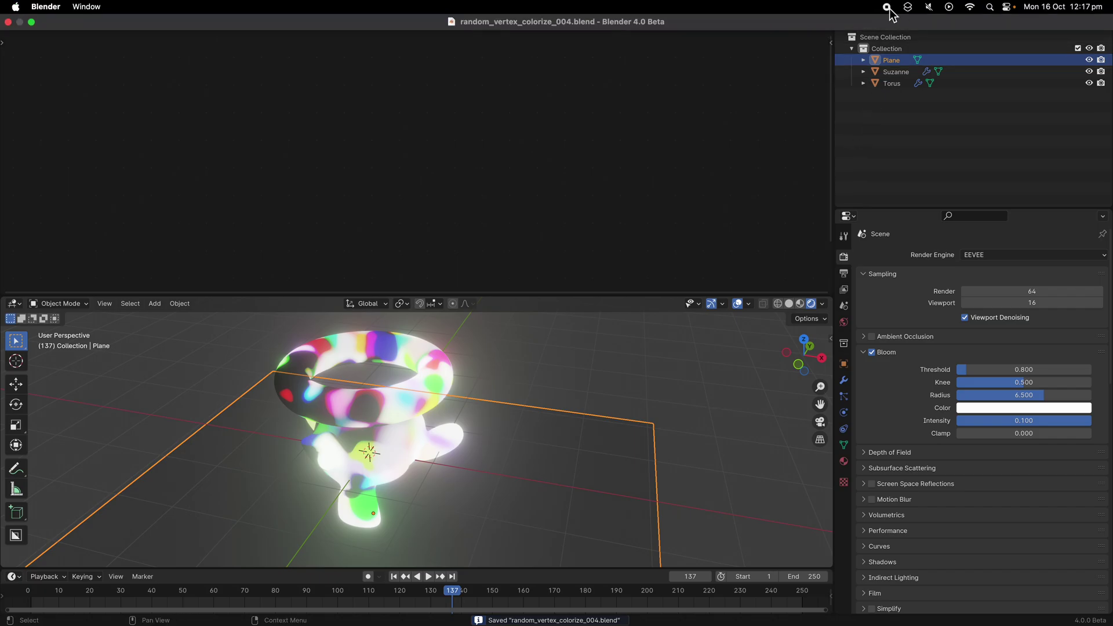